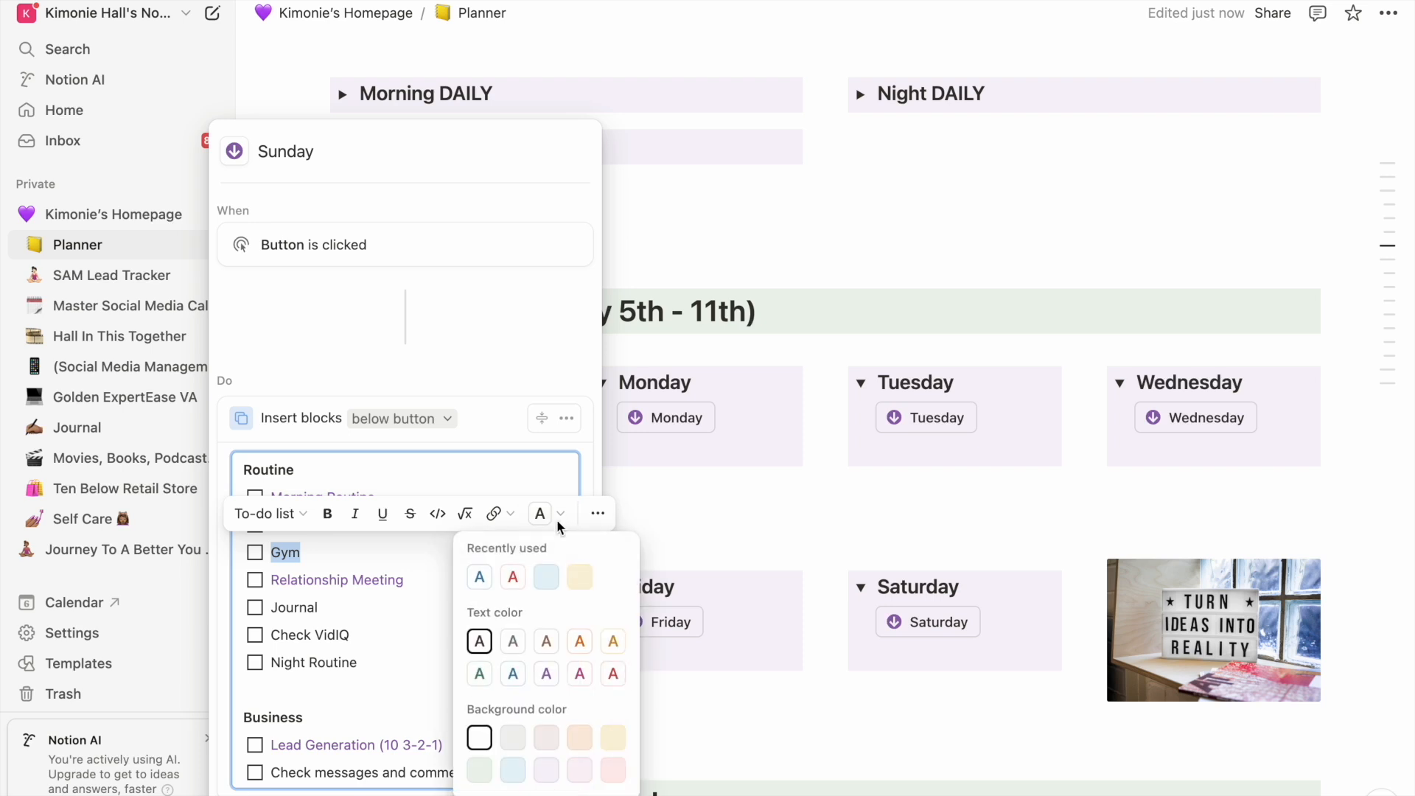
- Colour the Gym to-do's text purple and delete the Check VidIQ to-do in the Sunday button's block template
left_click(425, 626)
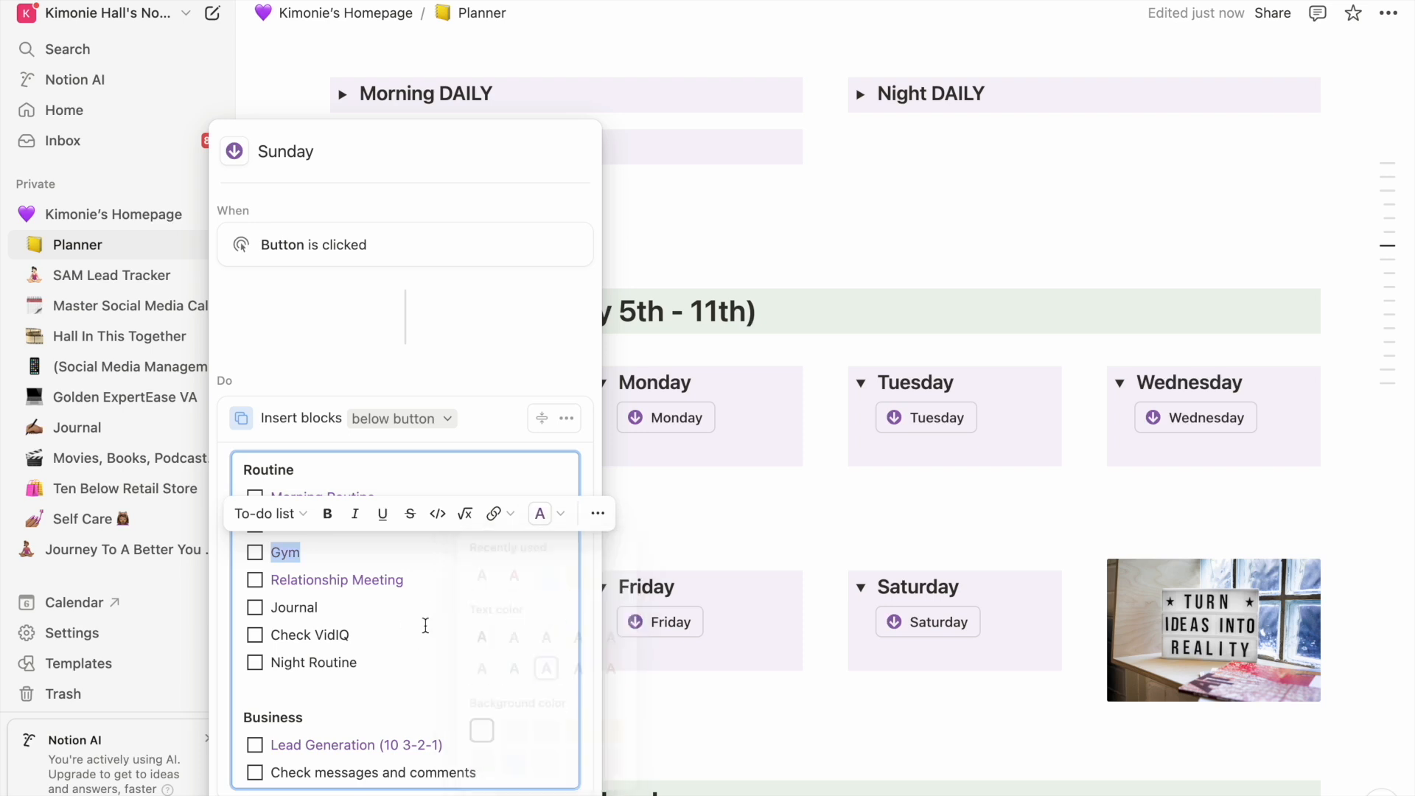
left_click(425, 626)
triple_click(362, 639)
key("BackSpace")
key("BackSpace")
key("BackSpace")
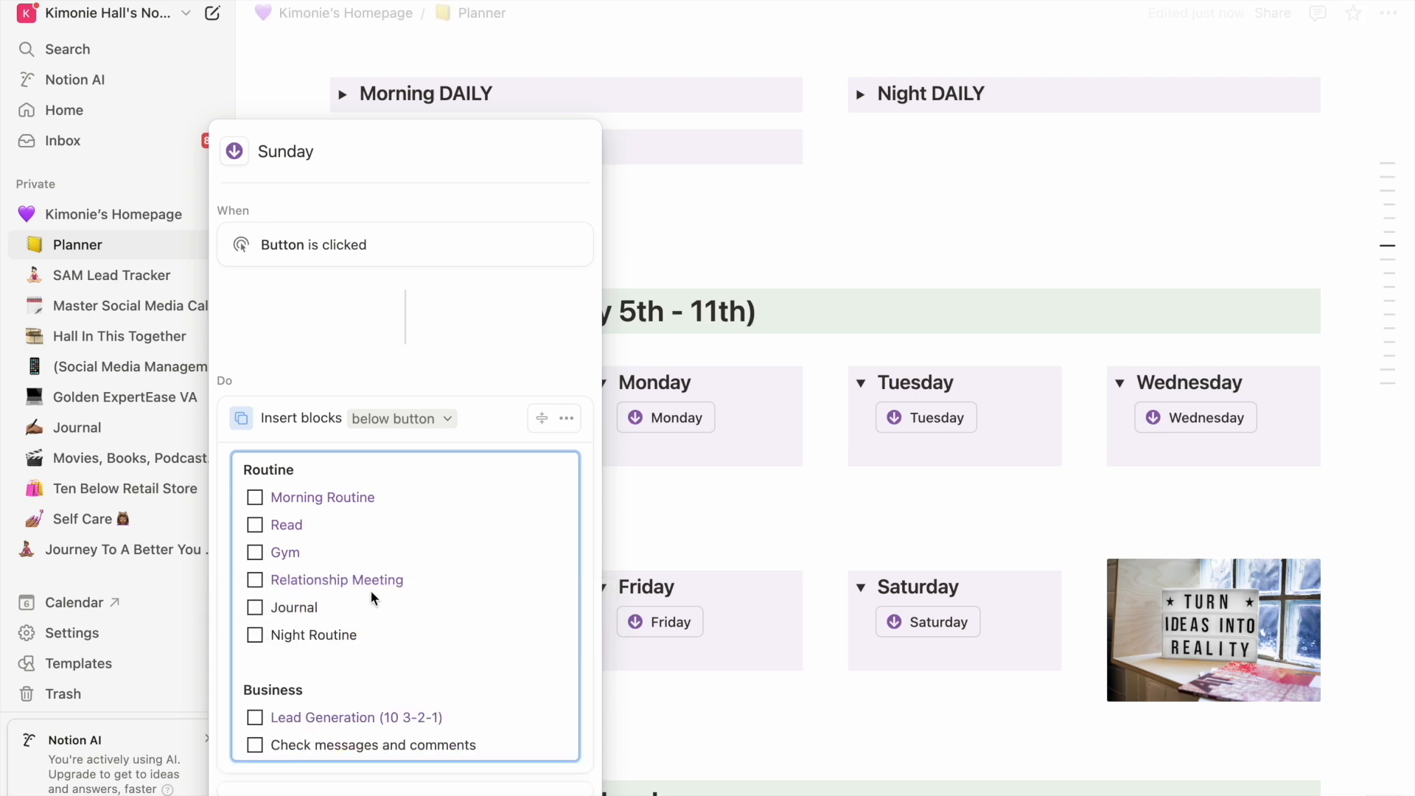
- Add a "Meal Prep" to-do below Relationship Meeting in the Sunday button's template, then recheck and close the template
left_click(405, 580)
key("Return")
type("Me")
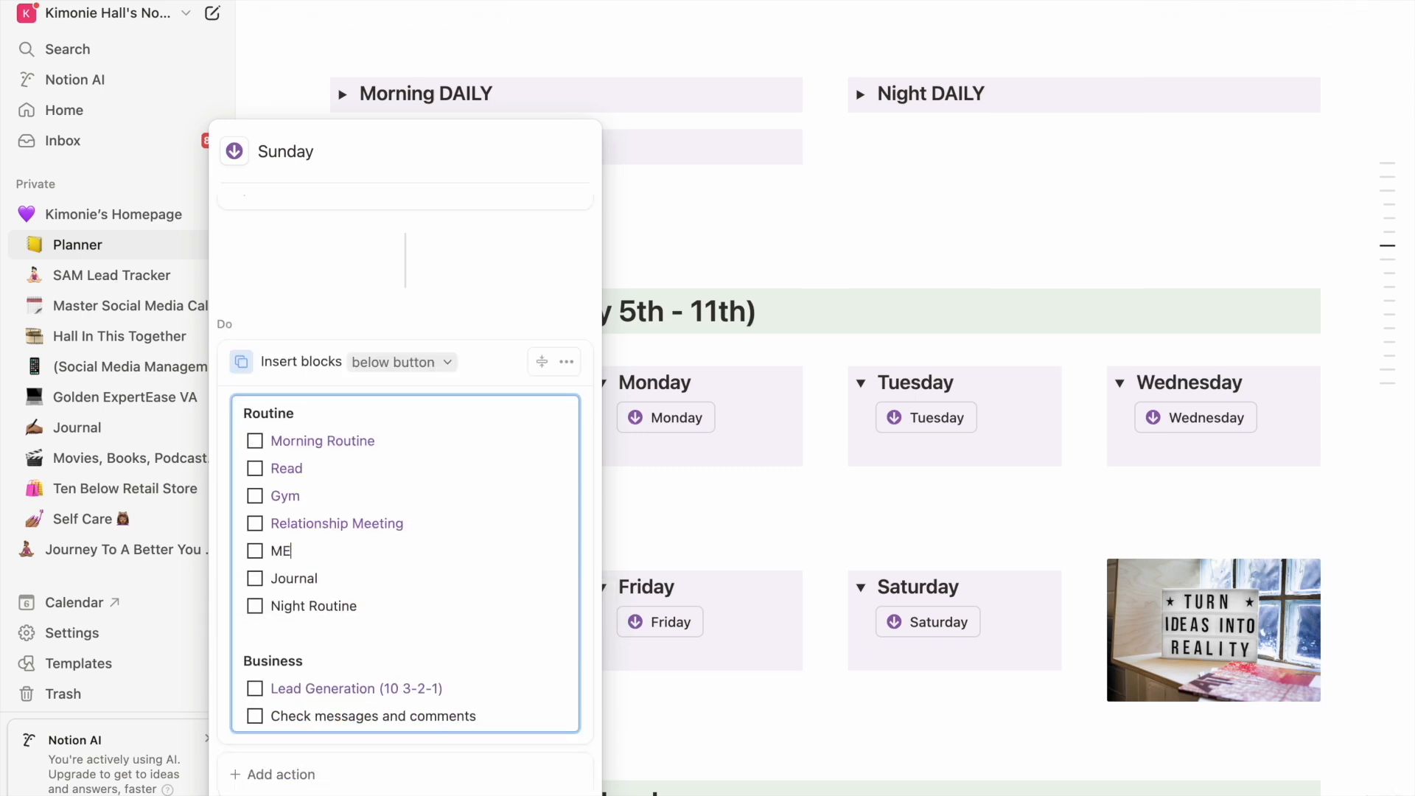
type("al Prep")
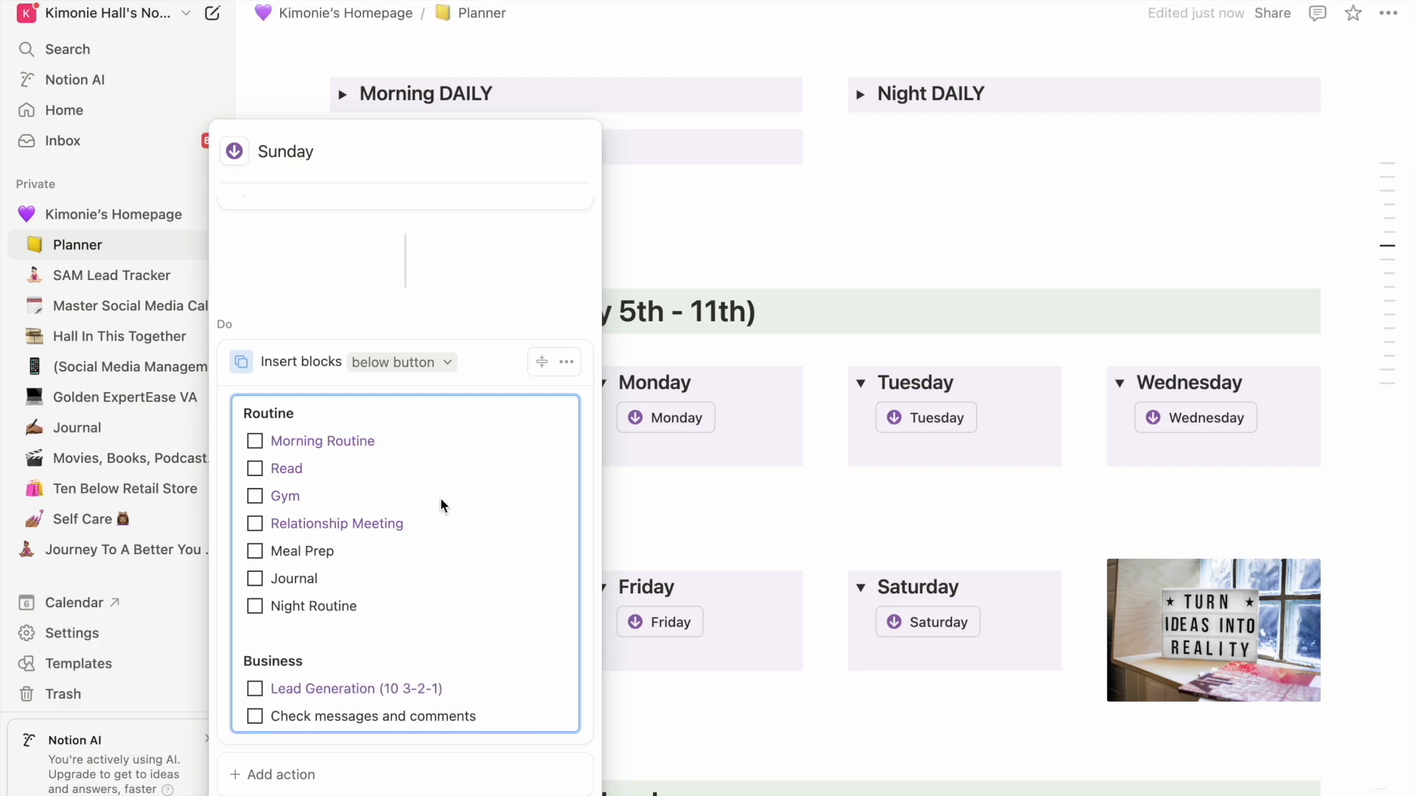
scroll(411, 600, "down", 1)
key("Escape")
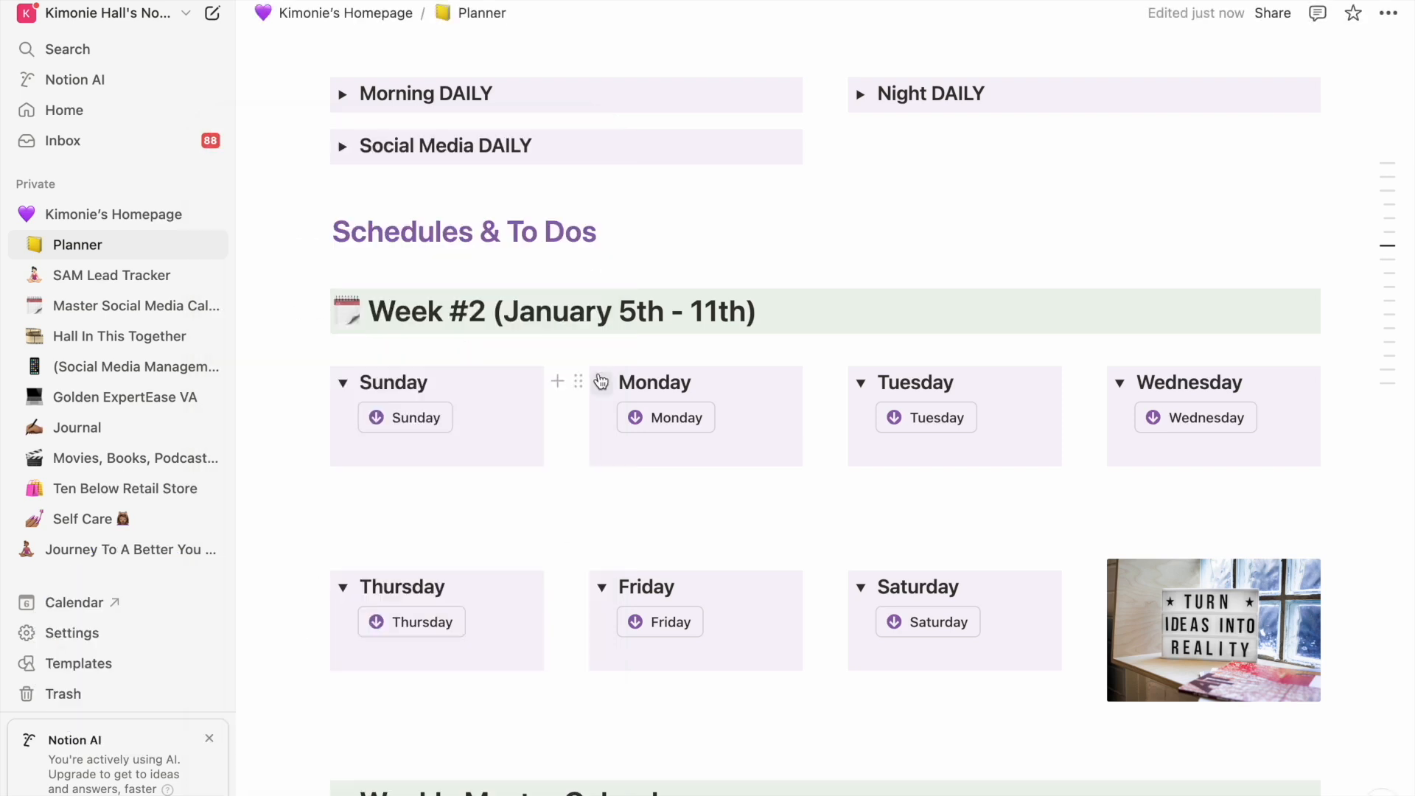
left_click(472, 417)
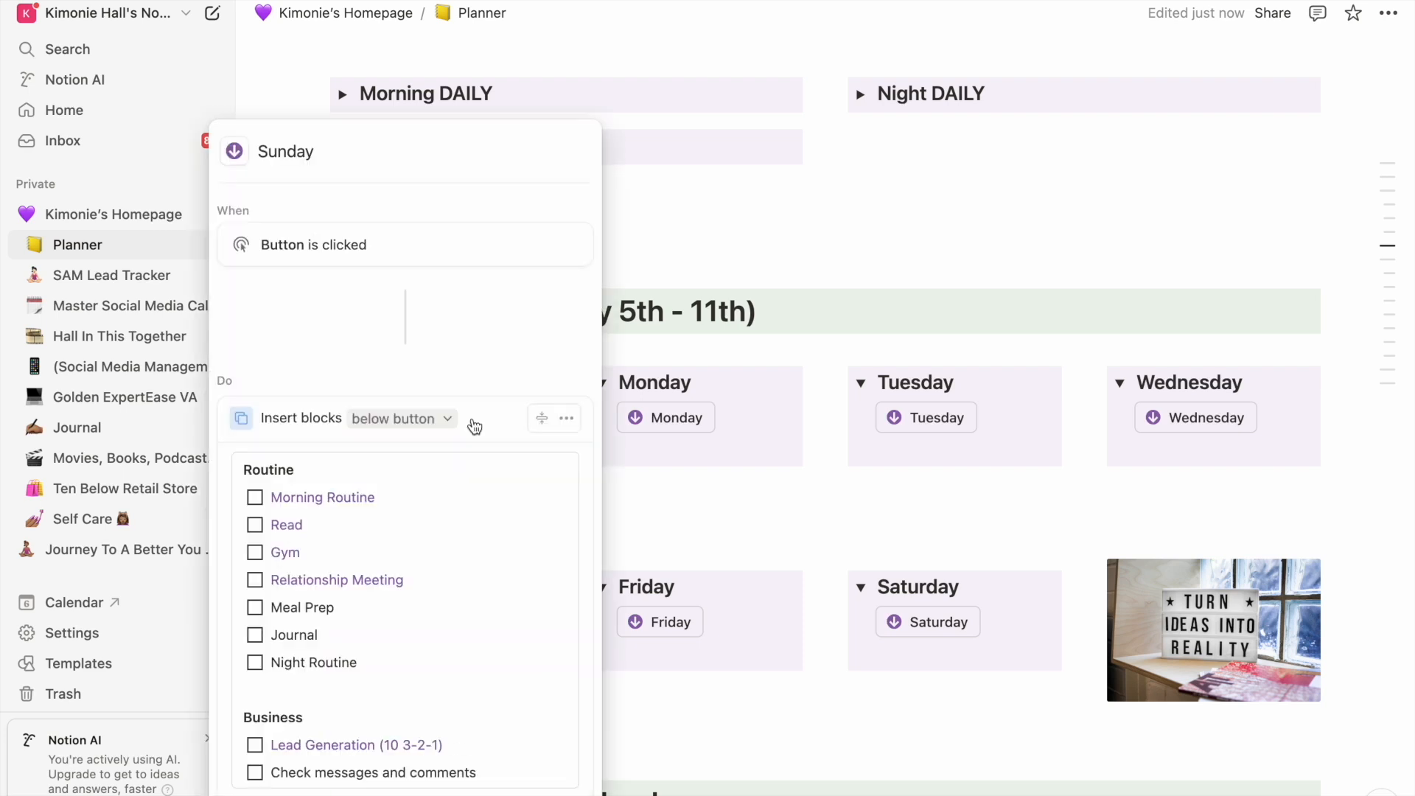
left_click(674, 464)
- Remove the to-do below Read and the Check VidIQ to-do from the Monday button's template
left_click(733, 418)
left_click(566, 540)
key("BackSpace")
key("BackSpace")
key("BackSpace")
key("BackSpace")
key("BackSpace")
key("BackSpace")
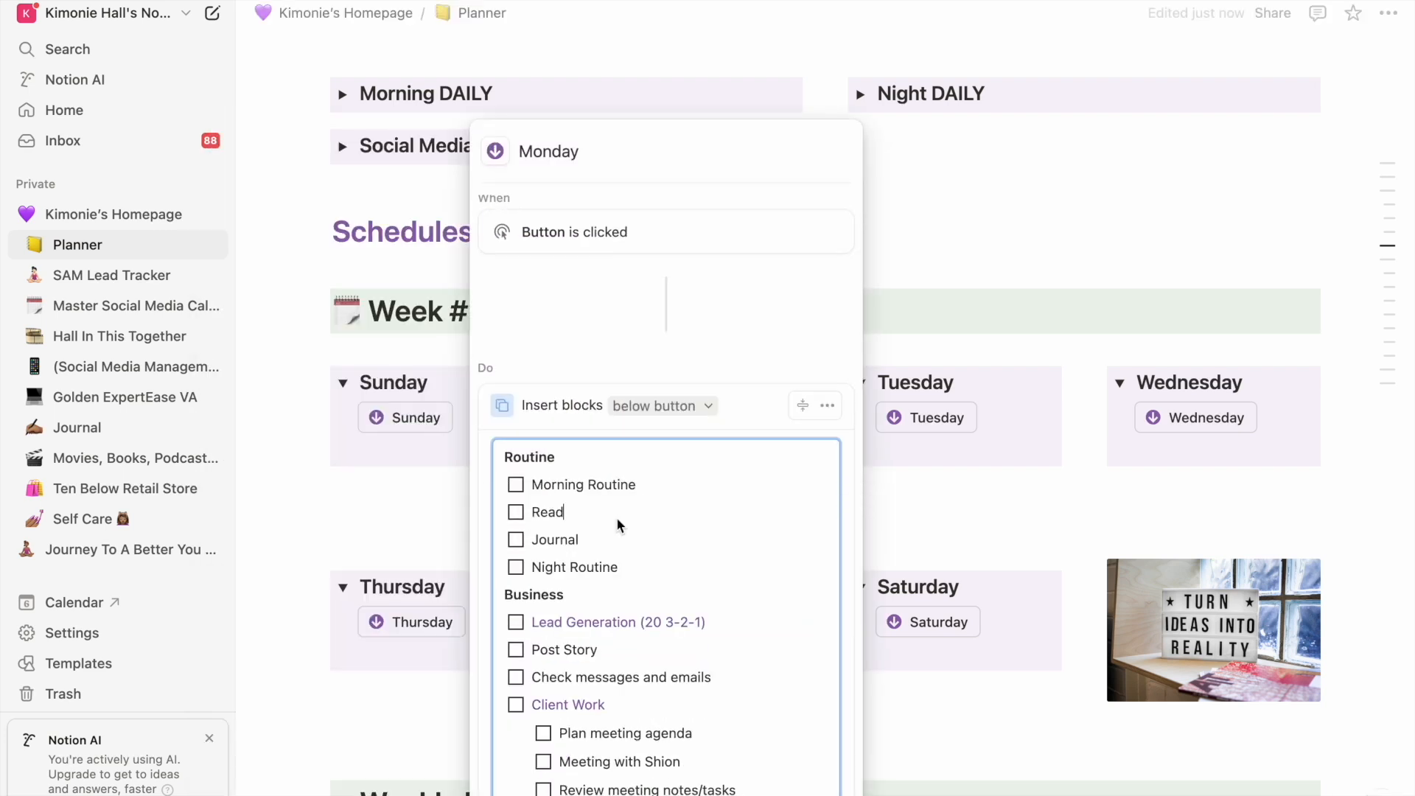
scroll(575, 510, "down", 3)
scroll(605, 490, "down", 1)
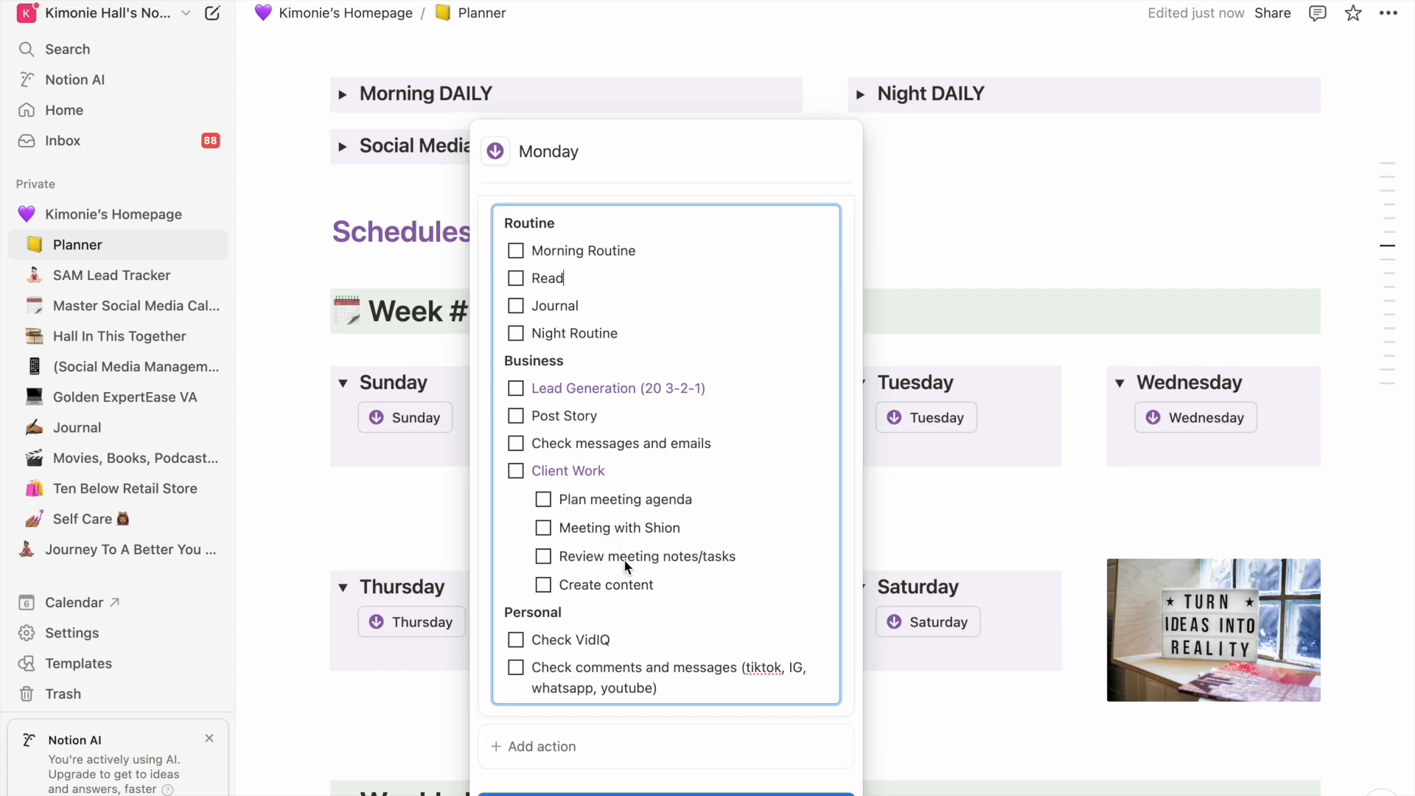
scroll(626, 604, "up", 1)
key("Escape")
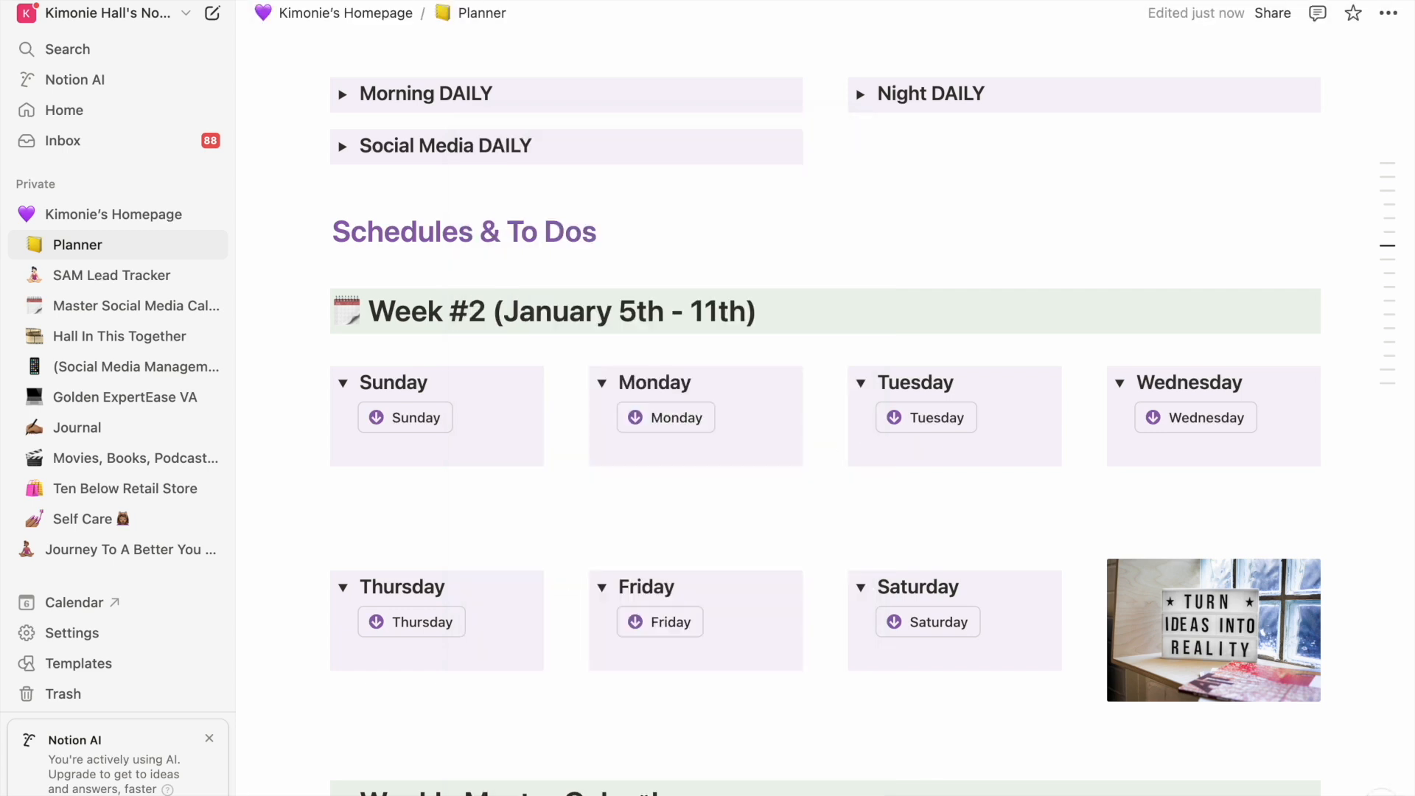
- Change the to-do below Read to "Gym" in the Tuesday button's template
left_click(993, 418)
scroll(838, 472, "down", 2)
double_click(837, 432)
type("Wa")
key("BackSpace")
type("Gym")
key("Left")
key("Left")
key("Left")
key("BackSpace")
- Delete the Check VidIQ to-do from the Tuesday button's template and close it
scroll(824, 495, "down", 2)
triple_click(849, 637)
key("BackSpace")
key("BackSpace")
key("Escape")
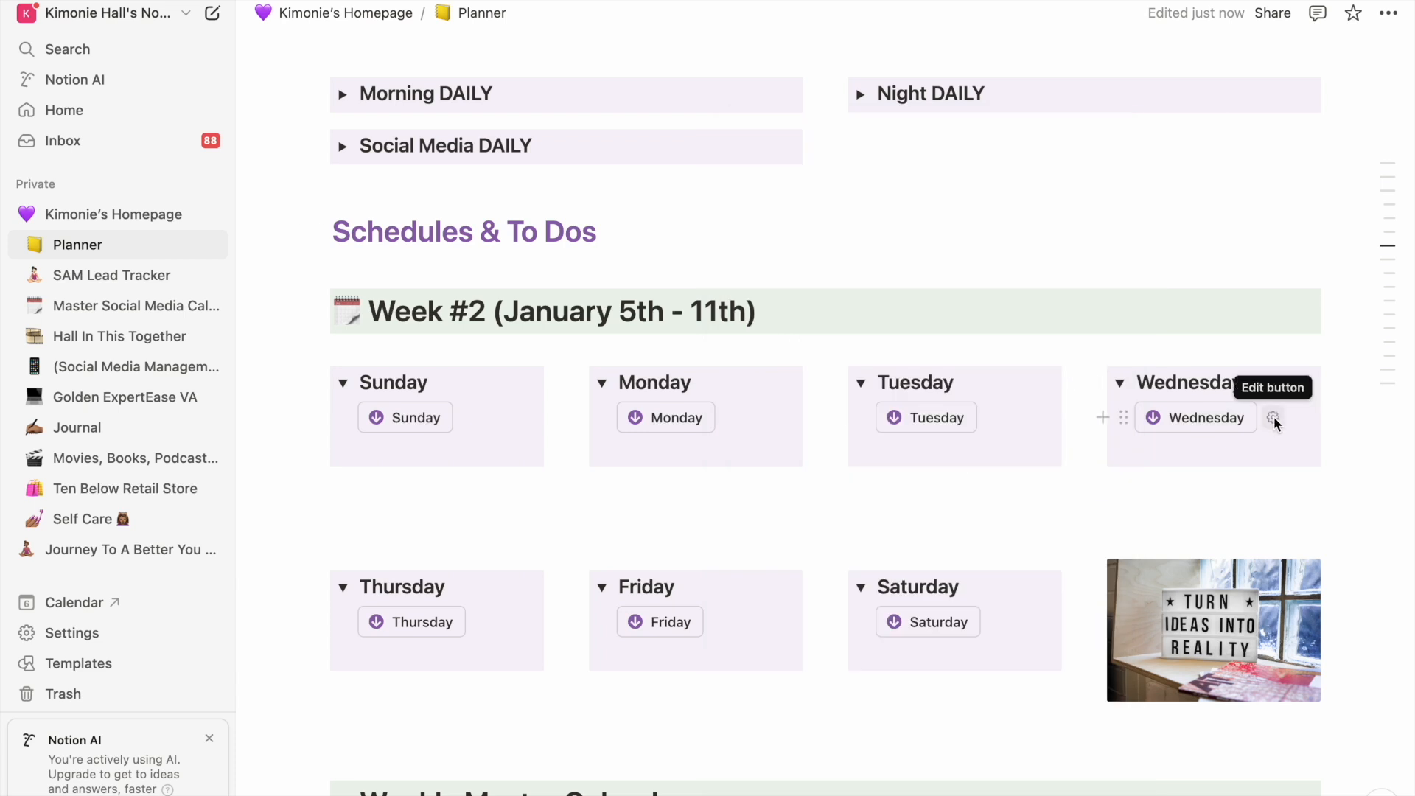
- Delete the to-do directly below Read in the Wednesday button's template
left_click(1273, 417)
scroll(1121, 522, "down", 1)
triple_click(1096, 485)
key("BackSpace")
key("BackSpace")
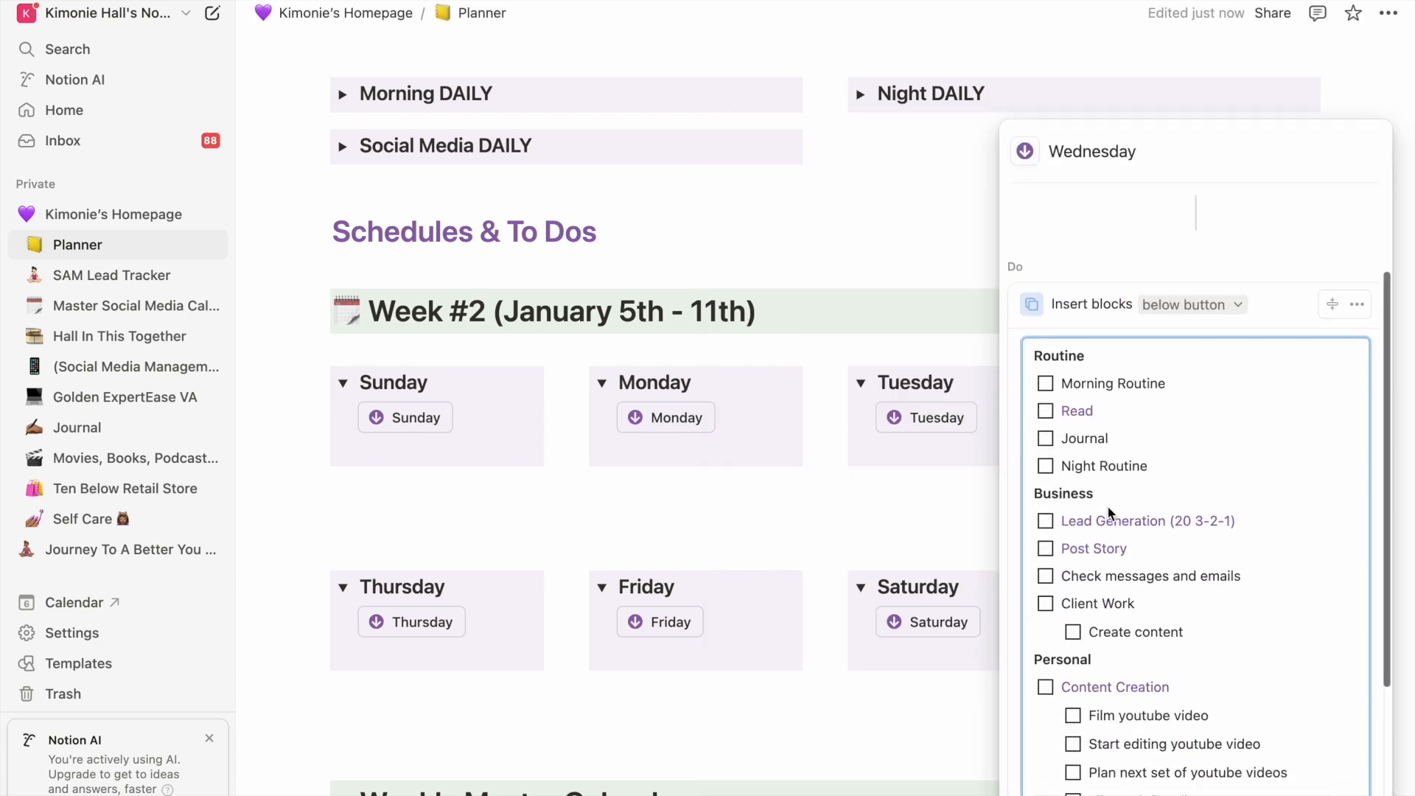
- Delete the Check VidIQ to-do from the Wednesday button's template and close it
scroll(1109, 512, "down", 3)
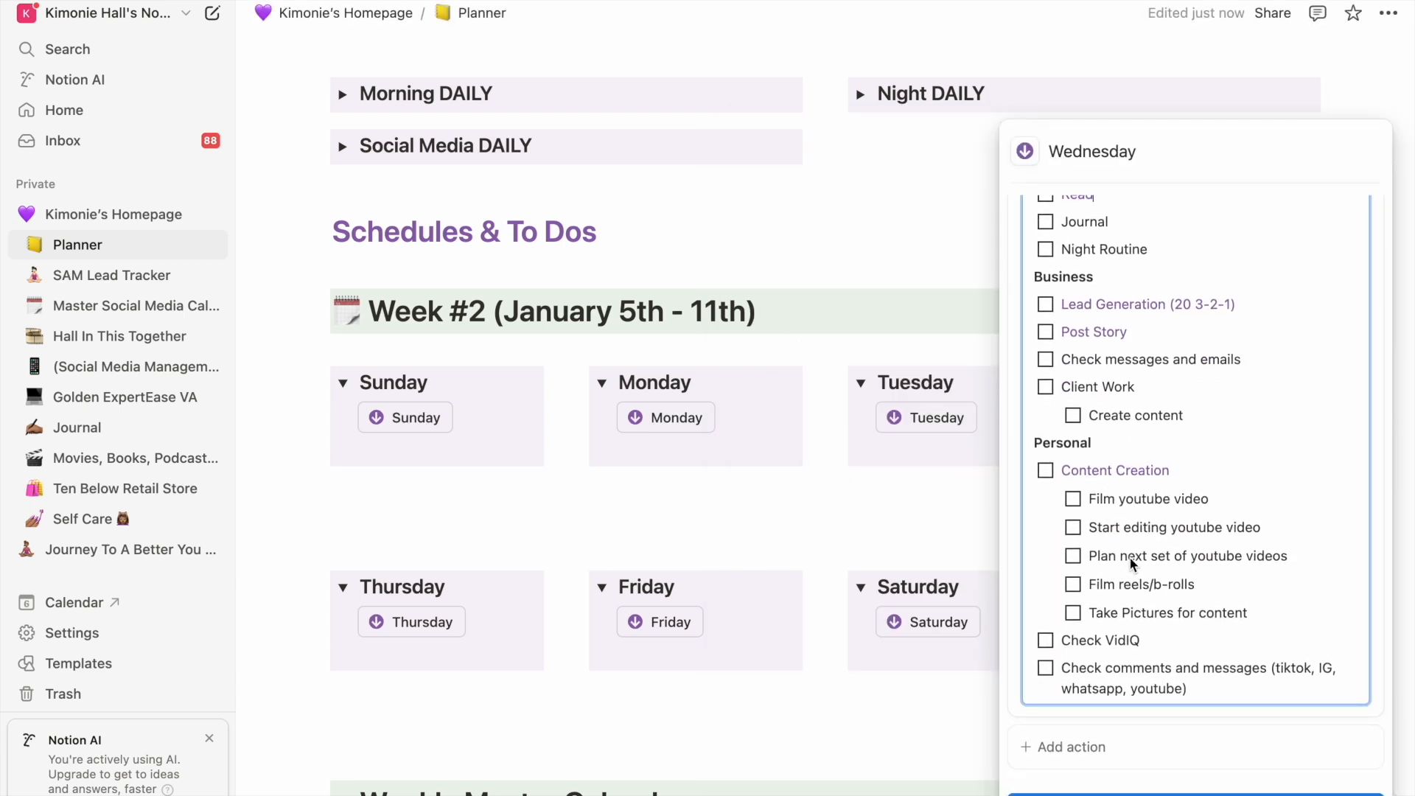
triple_click(1101, 640)
key("BackSpace")
key("BackSpace")
key("Escape")
- Delete the to-do directly below Read in the Thursday button's template
left_click(482, 621)
triple_click(293, 552)
key("BackSpace")
key("BackSpace")
- Delete the Check VidIQ to-do from the Thursday button's template and close it
scroll(335, 512, "down", 3)
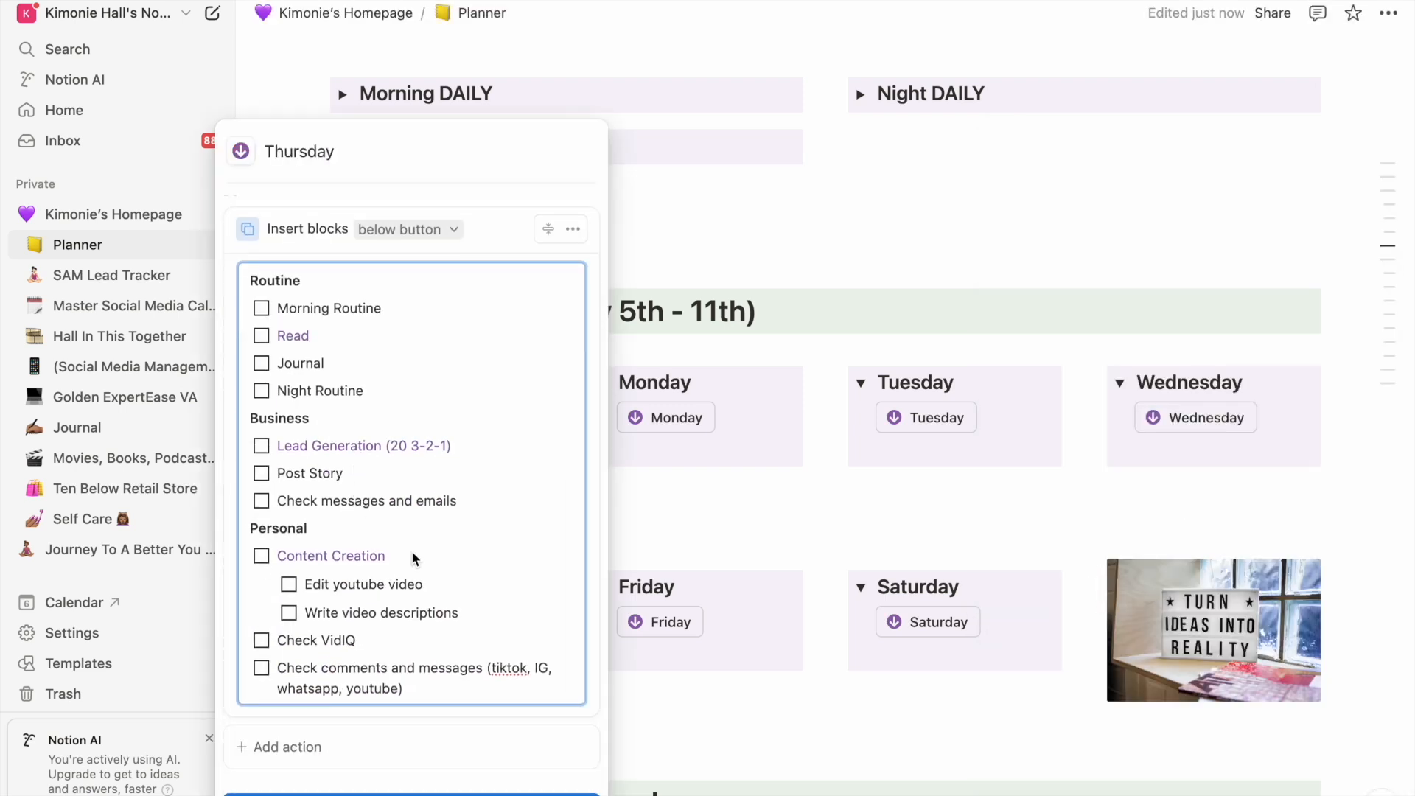
triple_click(341, 640)
key("BackSpace")
key("BackSpace")
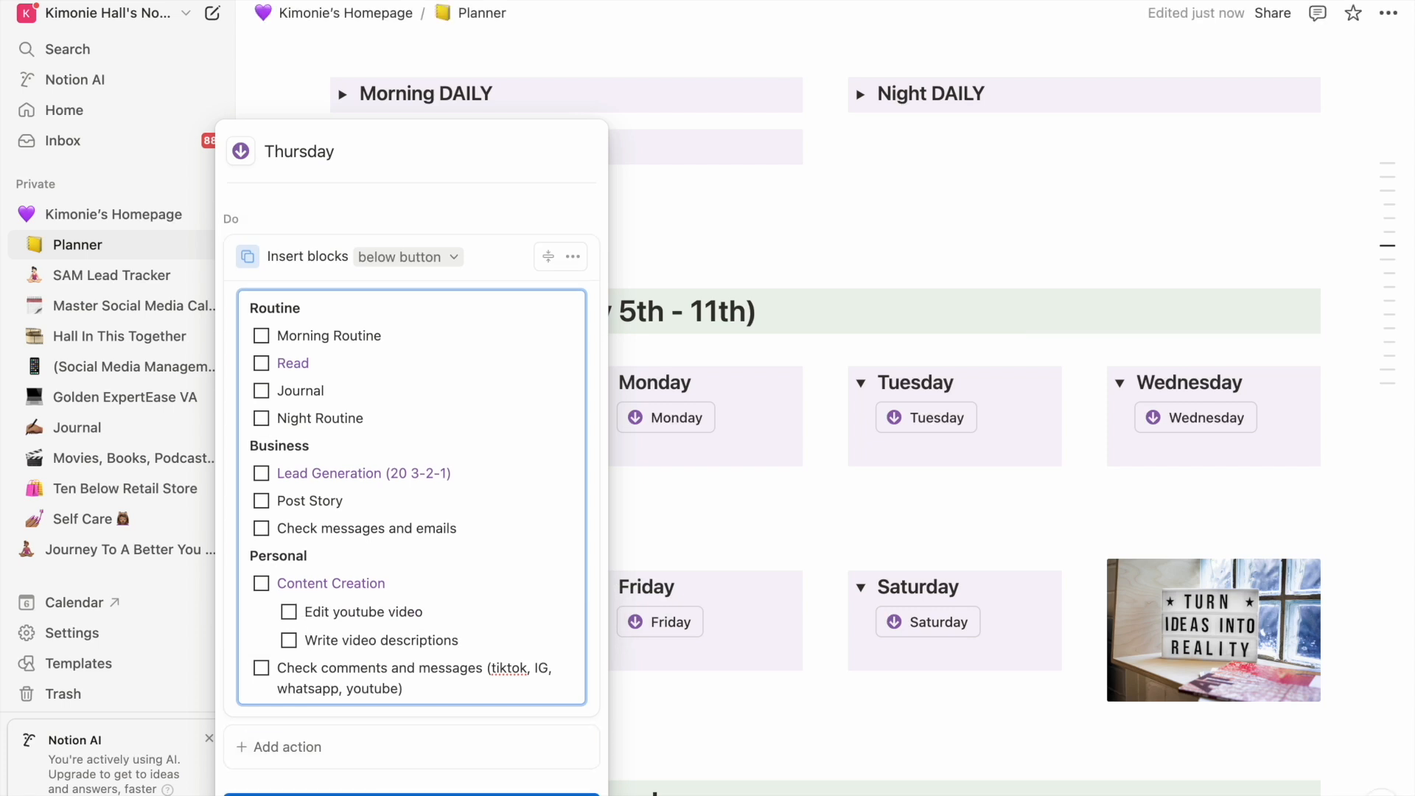
key("Escape")
- Delete the to-do directly below Read in the Friday button's template
left_click(648, 621)
triple_click(544, 552)
key("BackSpace")
key("BackSpace")
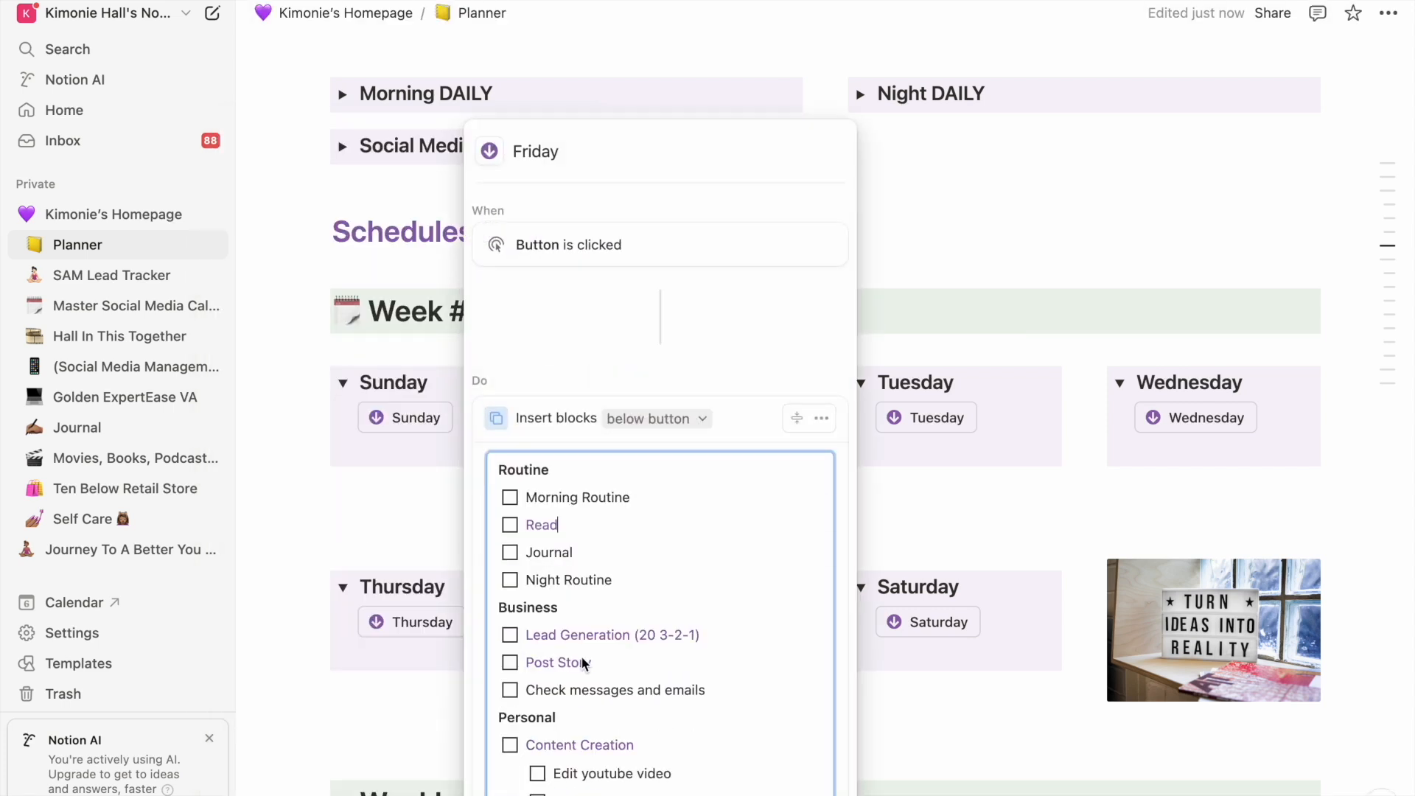
- Delete the Check VidIQ to-do from the Friday button's template and close it
scroll(581, 560, "down", 5)
scroll(686, 542, "down", 2)
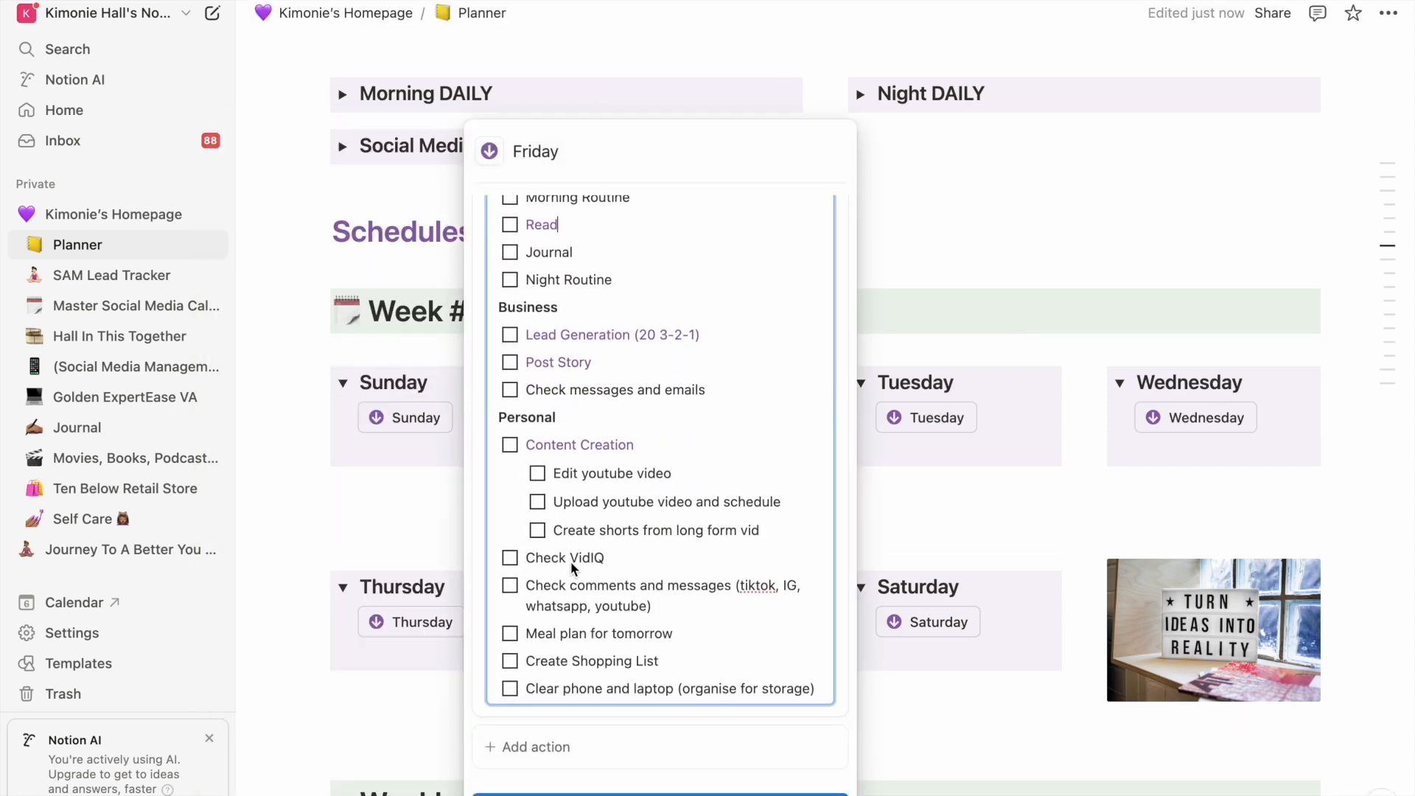
triple_click(568, 558)
key("BackSpace")
key("BackSpace")
key("Escape")
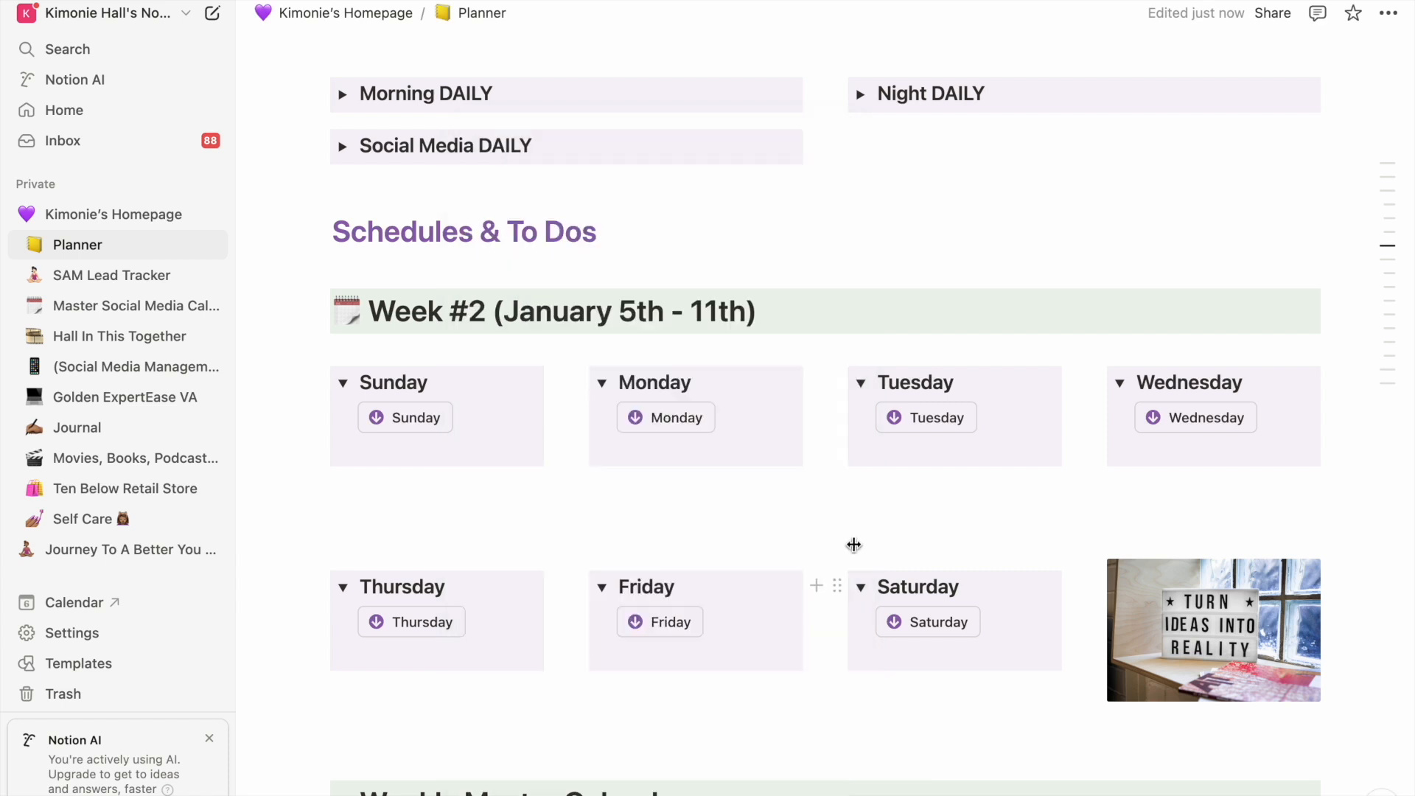
- Open the Saturday button's template for editing and go to its Business and Personal to-dos
left_click(927, 621)
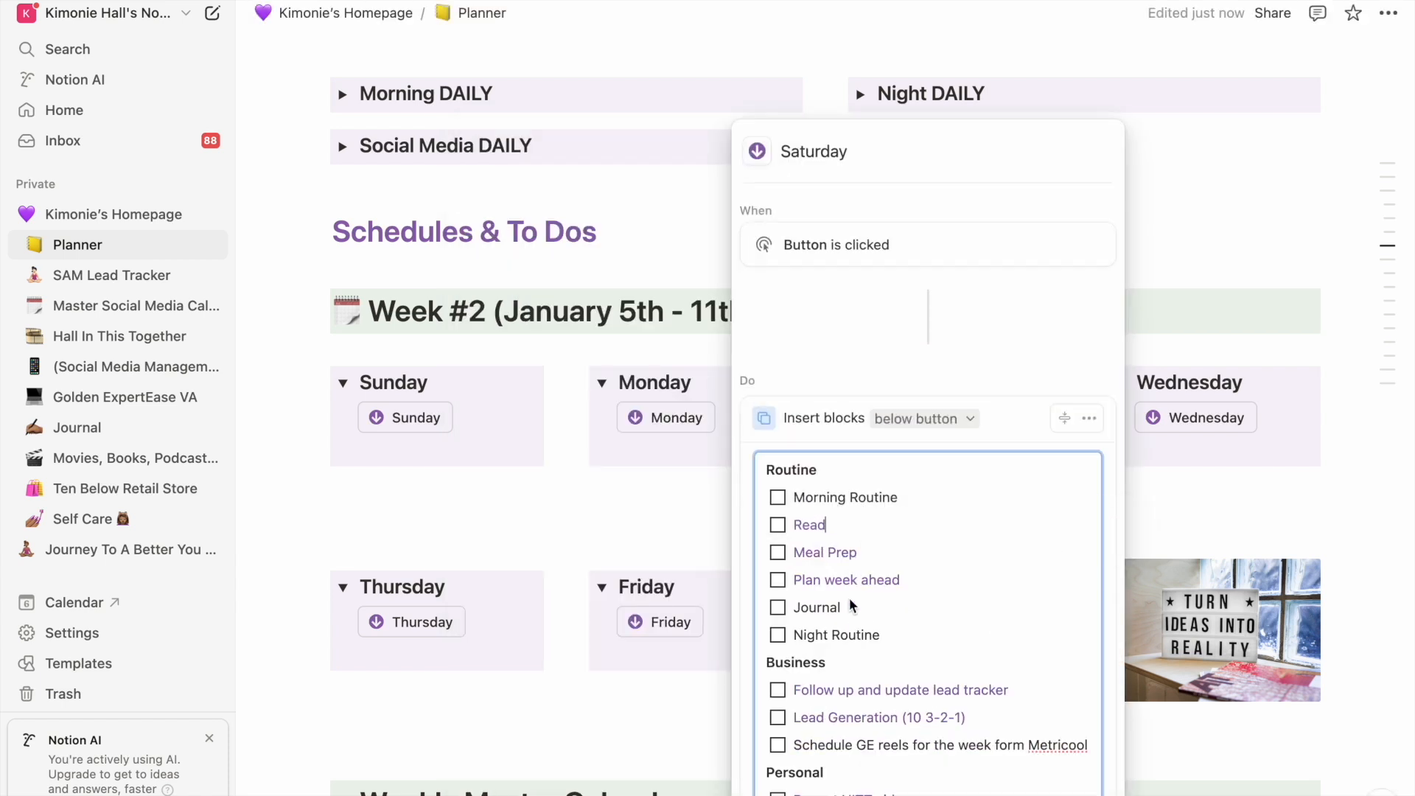
scroll(849, 599, "down", 4)
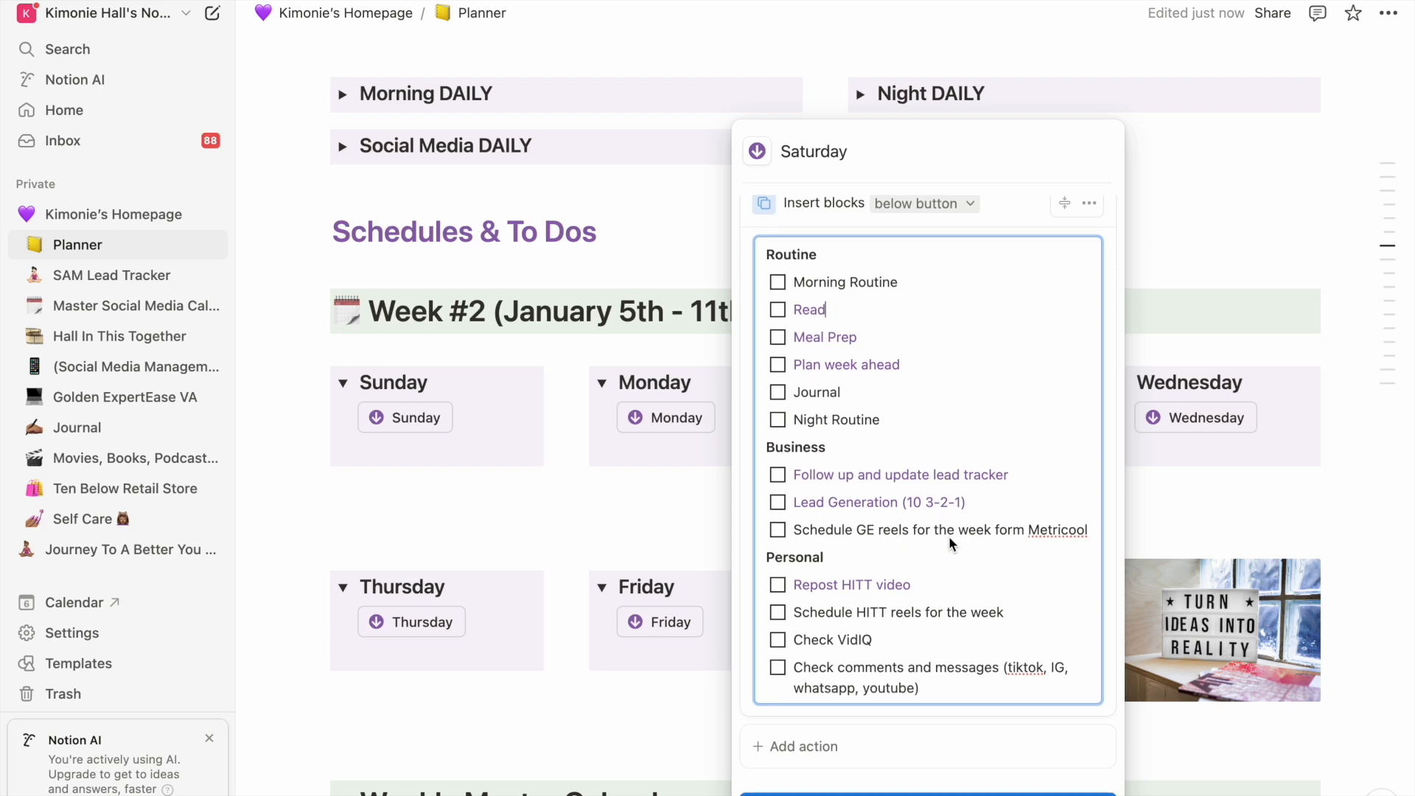
- Try rewording the Schedule GE reels to-do as "Schedule reels/short/titok for the week form Metricool"
double_click(867, 531)
key("BackSpace")
key("BackSpace")
left_click(890, 530)
type("/short/titoks")
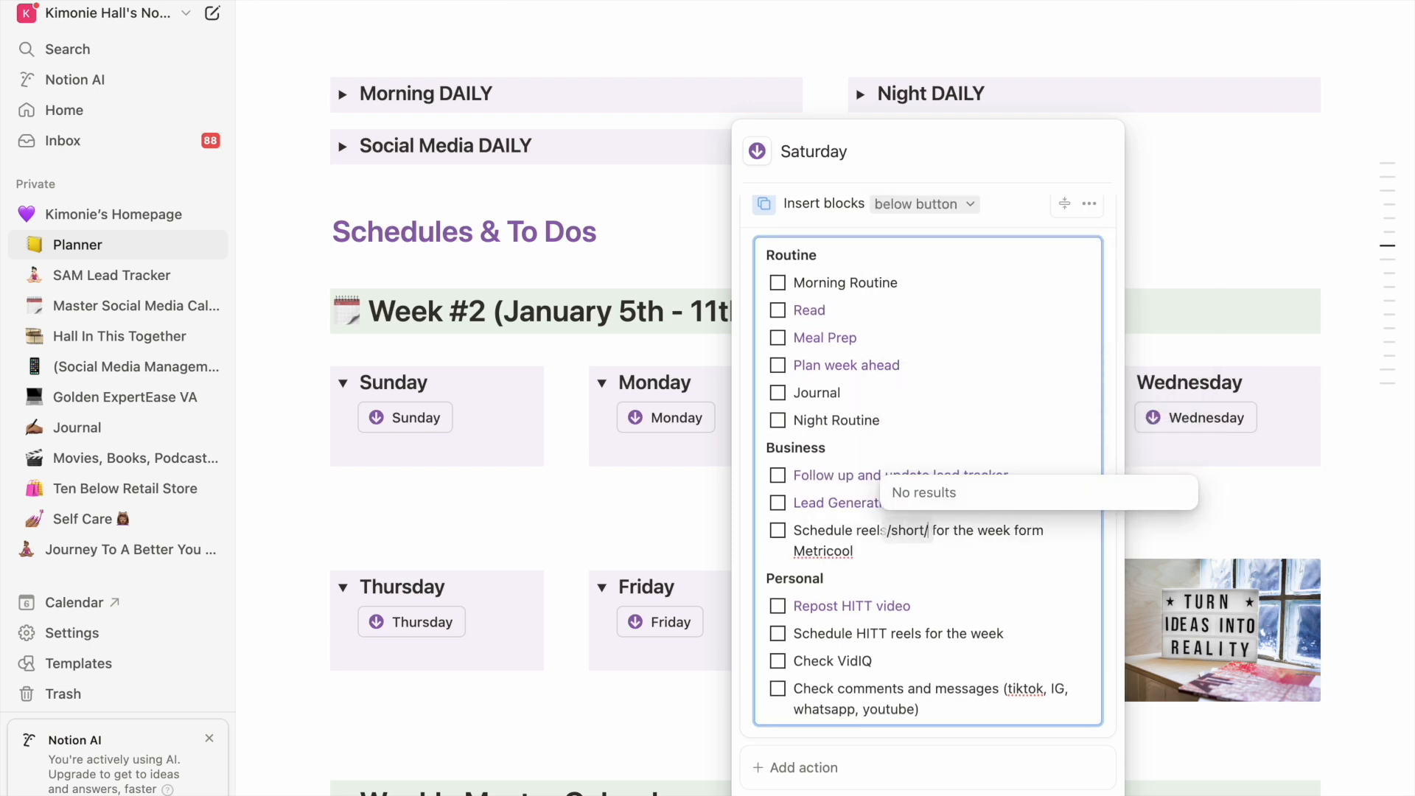
key("BackSpace")
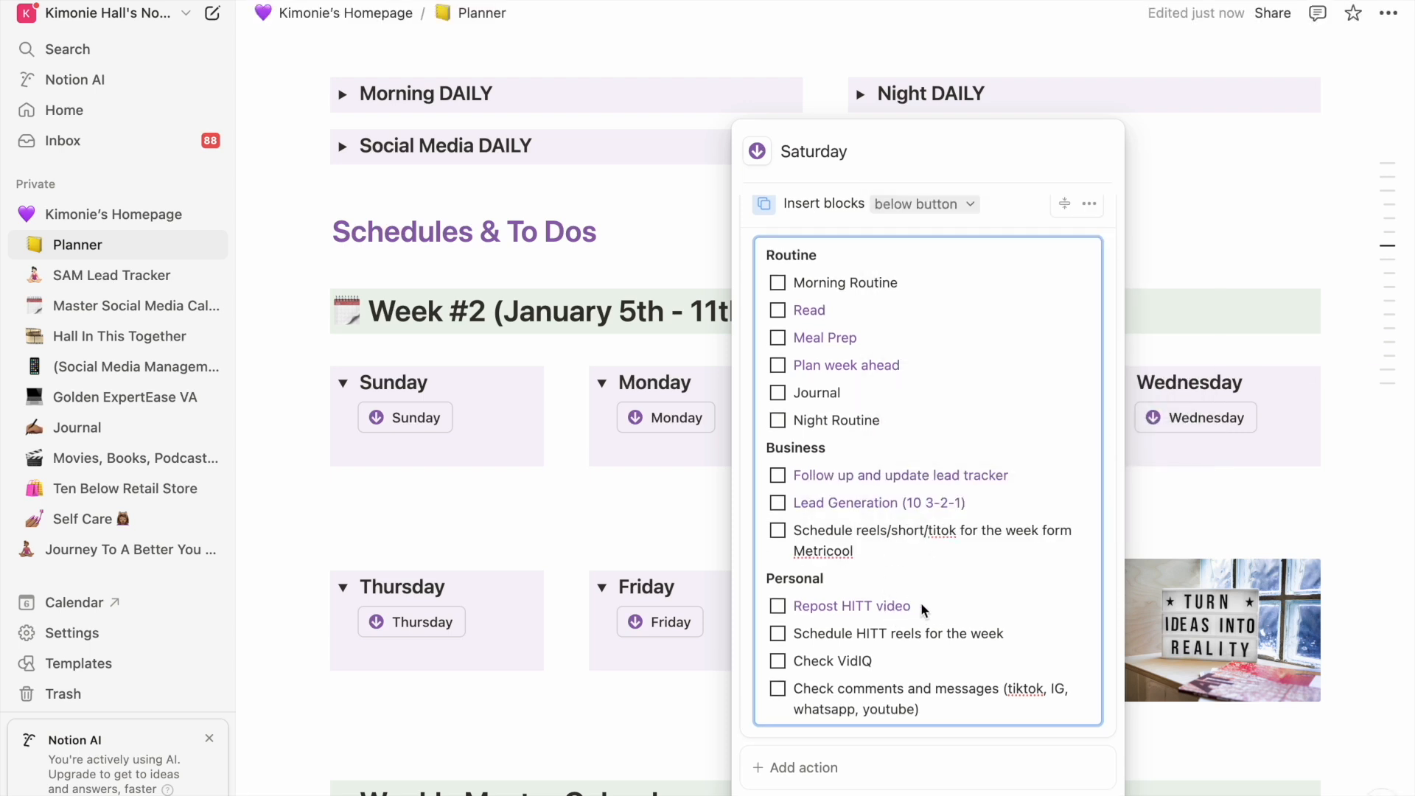
- Try deleting the Schedule HITT reels to-do, then undo that deletion and the rewording of the GE reels to-do
triple_click(911, 640)
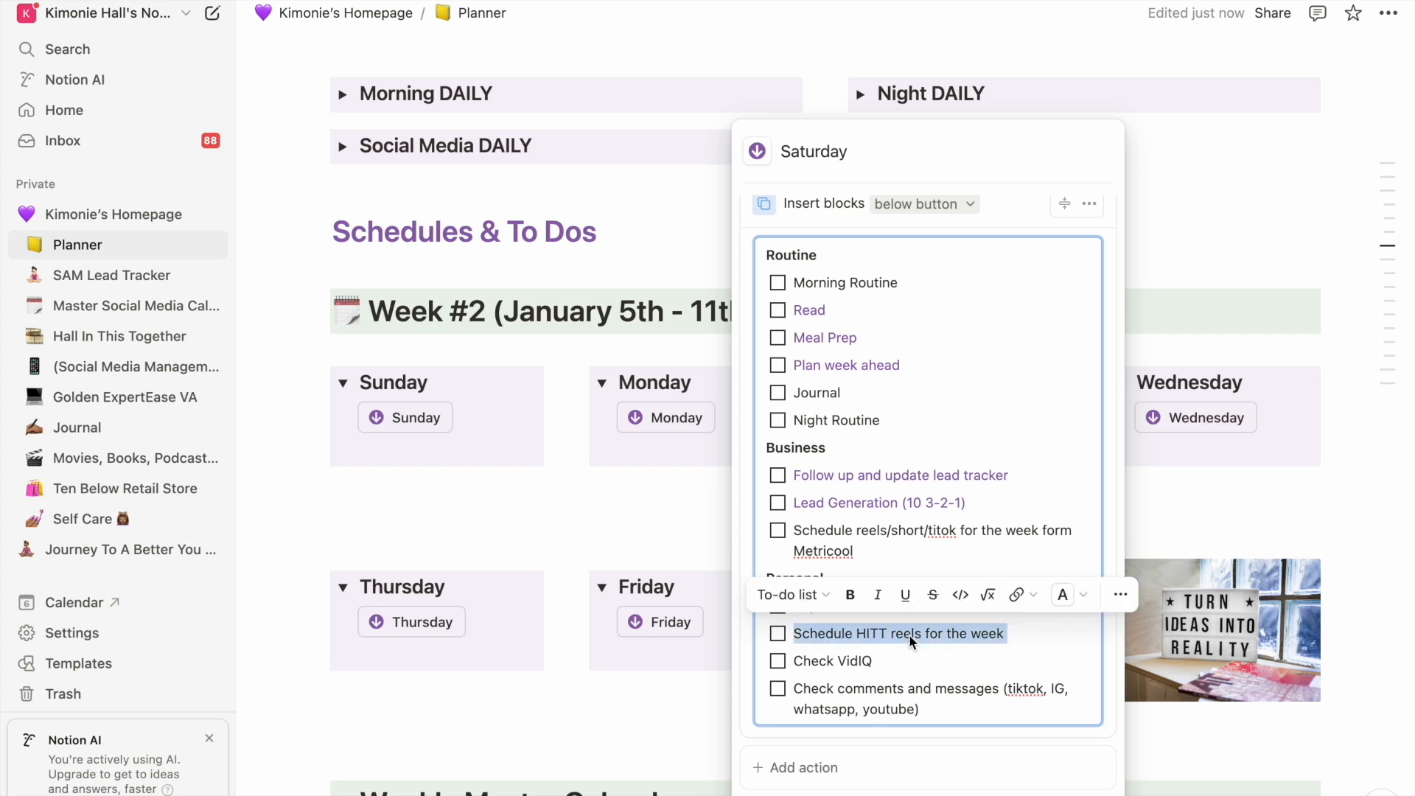
key("BackSpace")
key("ctrl+z")
key("ctrl+z")
key("ctrl+z")
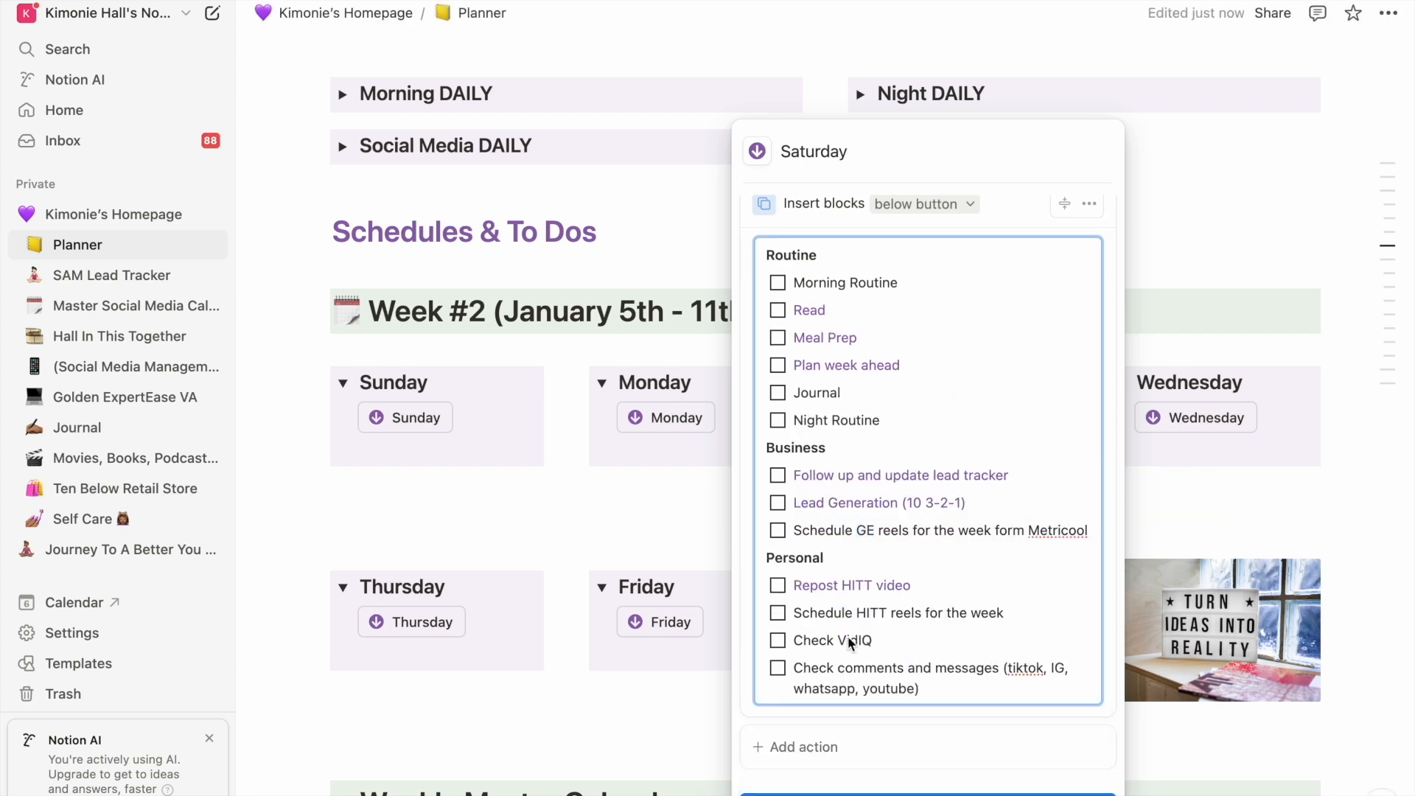
- Delete the Check VidIQ to-do from the Saturday button's template and close it
key("Escape")
scroll(876, 514, "down", 1)
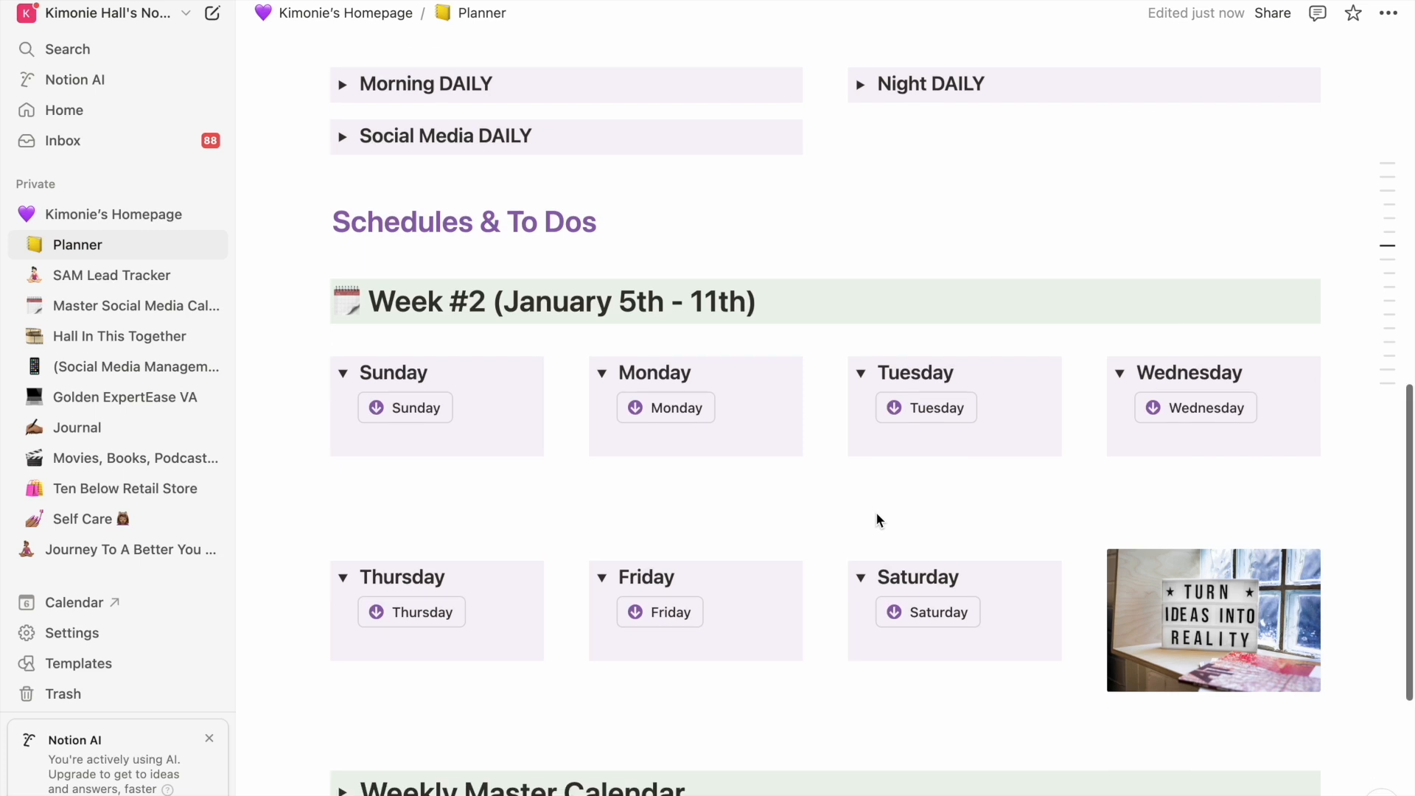
scroll(877, 520, "up", 1)
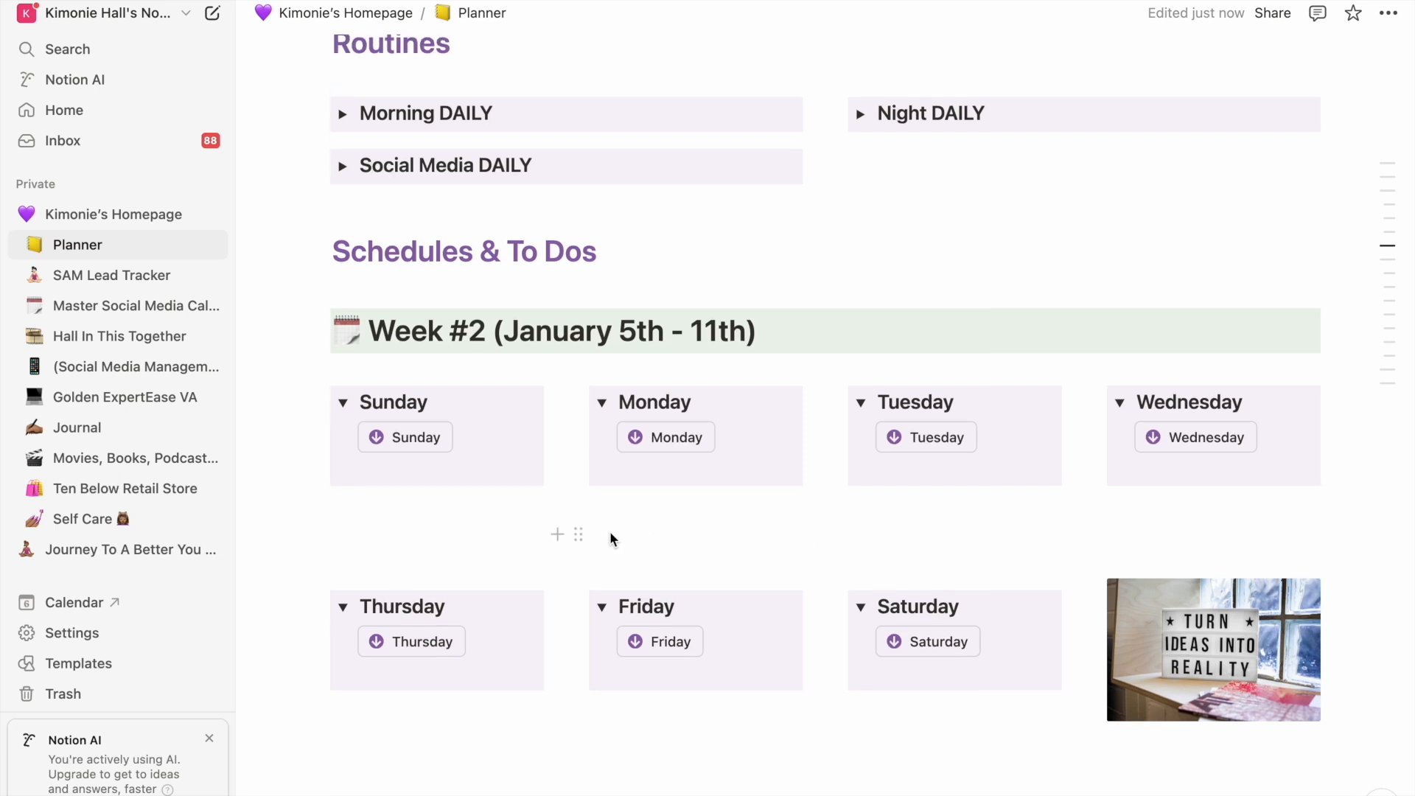
- Generate the week's to-do lists by running the Monday, Tuesday, Wednesday, Saturday, Friday and Thursday buttons
left_click(691, 440)
scroll(793, 462, "down", 3)
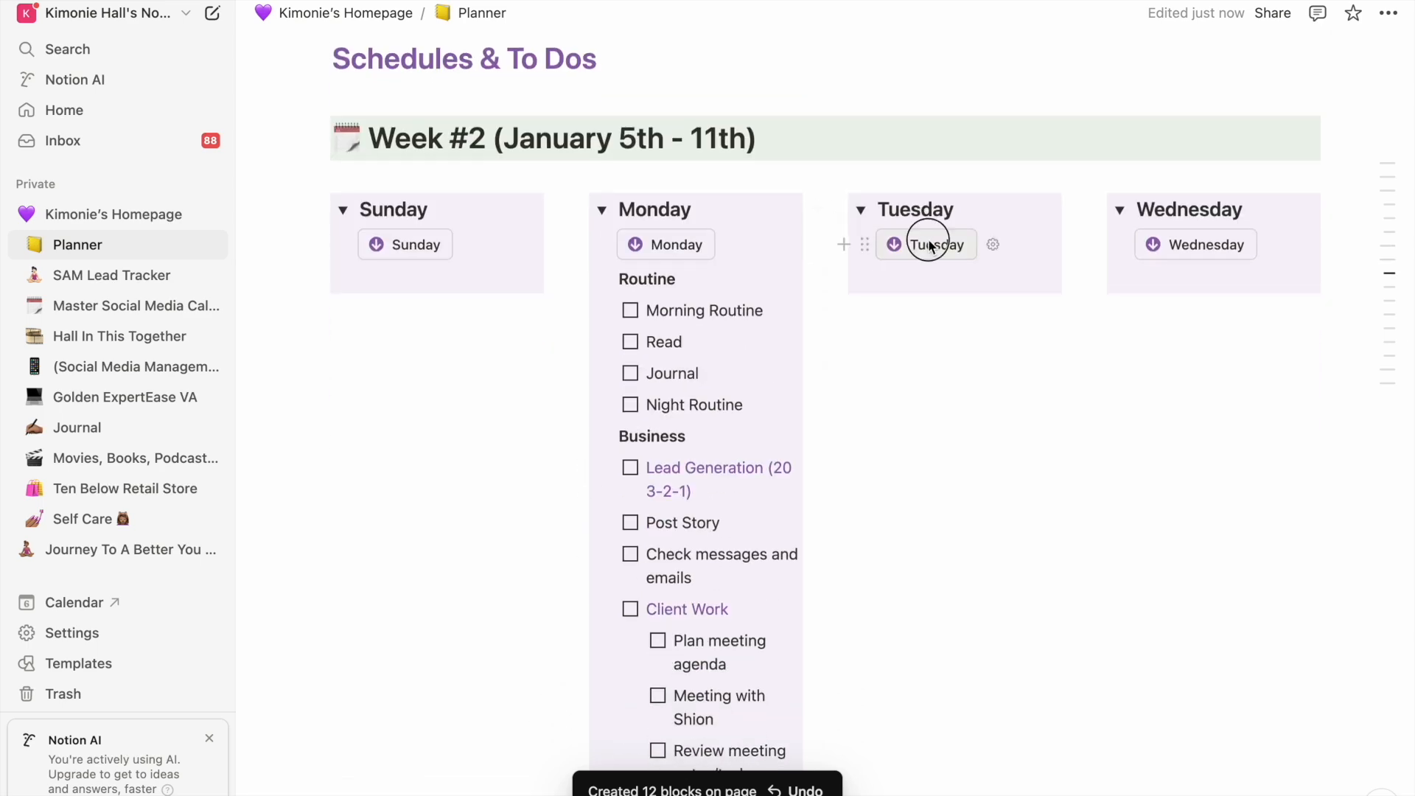
left_click(930, 243)
left_click(1225, 255)
scroll(1194, 254, "down", 10)
left_click(940, 398)
left_click(643, 398)
left_click(417, 397)
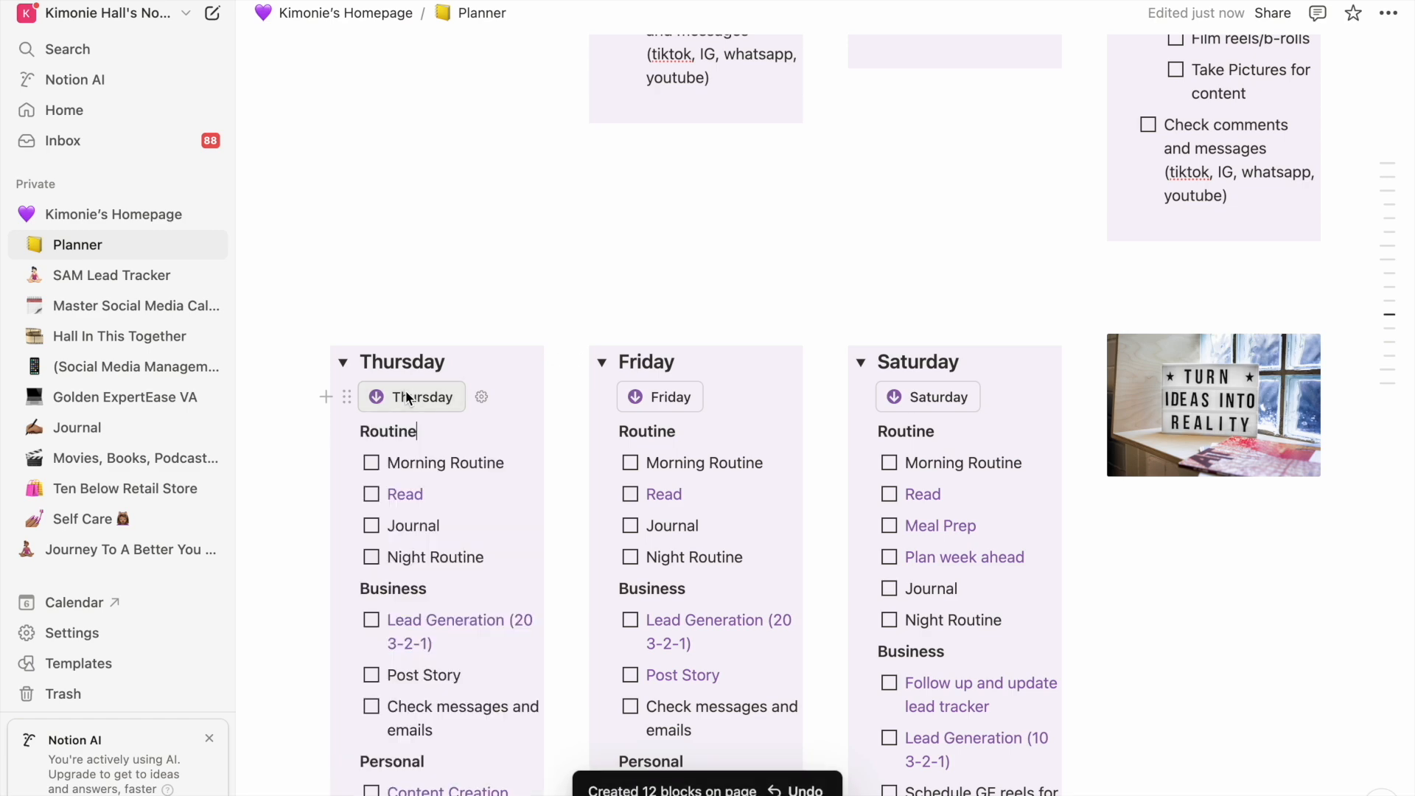
- Add a "redo google calendar" to-do at the end of Monday's Personal list
scroll(406, 390, "up", 6)
scroll(488, 369, "up", 2)
scroll(620, 404, "down", 2)
left_click(719, 605)
key("Return")
type("redo")
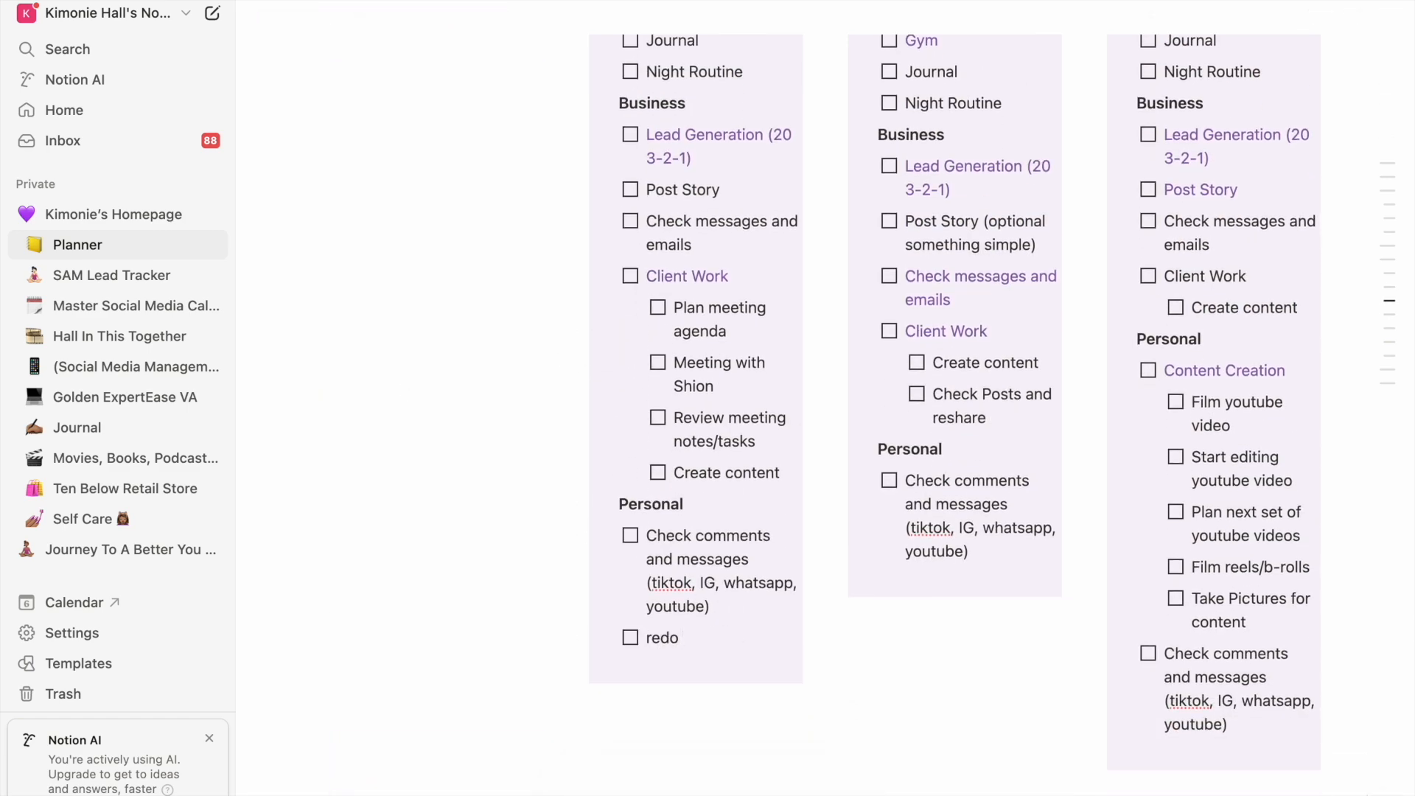
type(" goolge calendar")
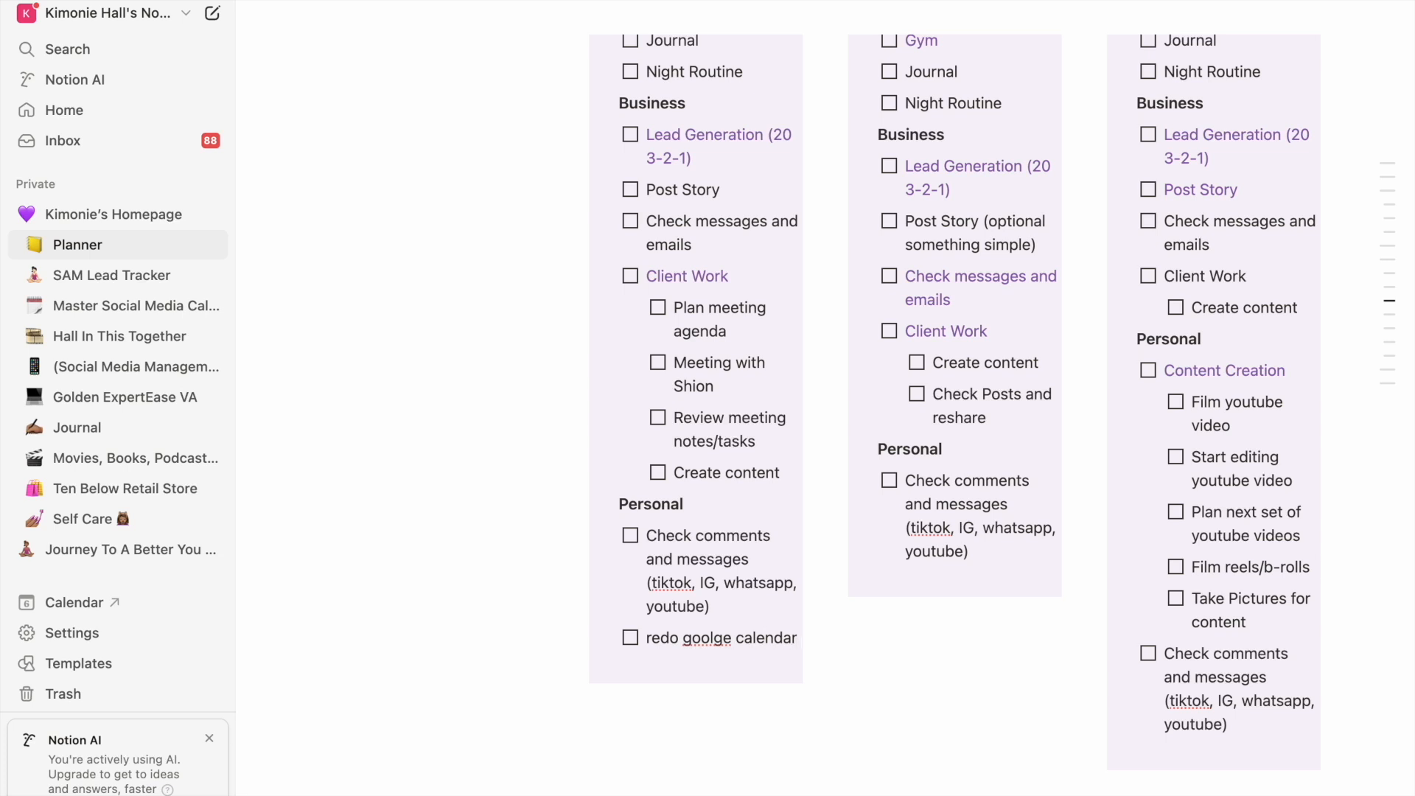
type("l")
key("Right")
key("BackSpace")
left_click(799, 640)
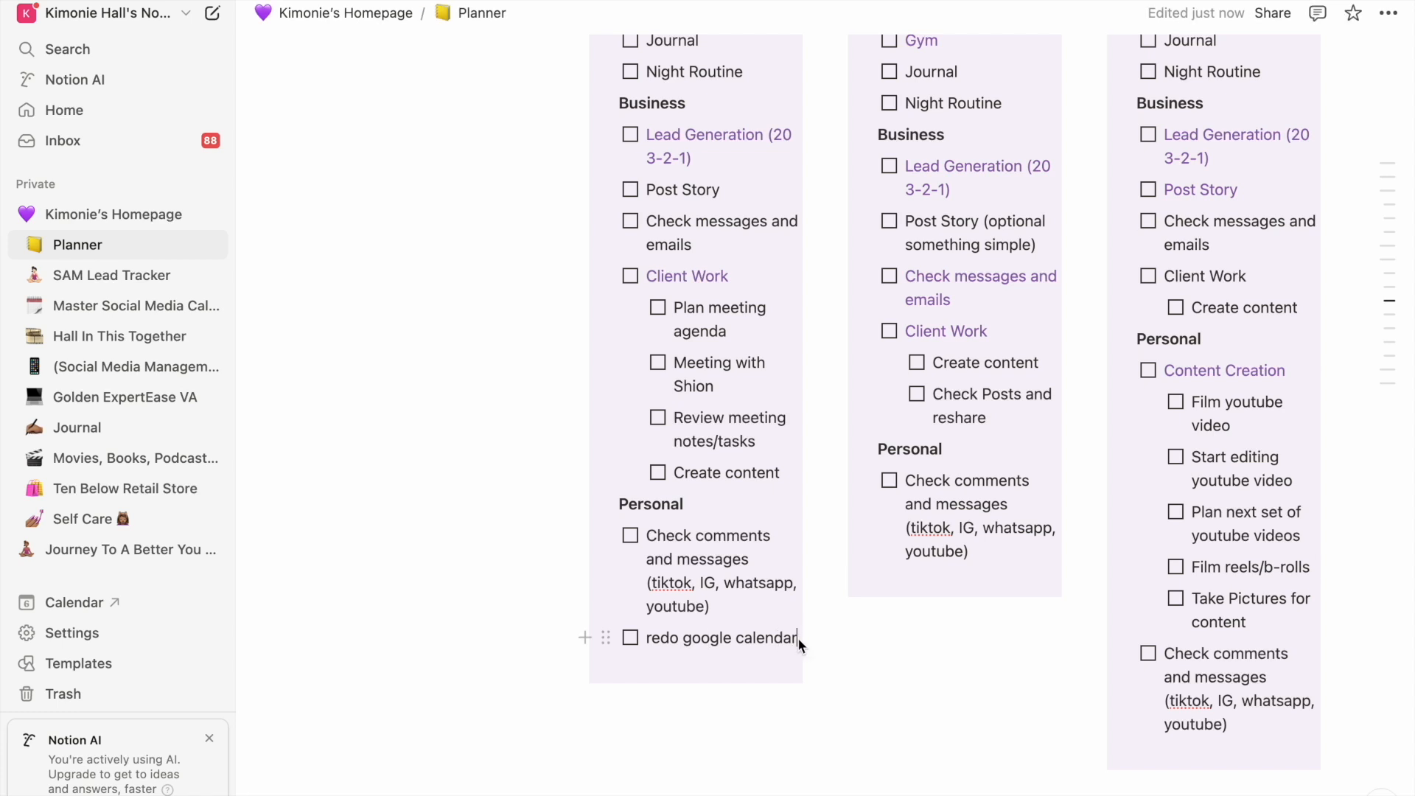
- Add the to-do "pull out hair" to Monday's Personal list and "wash hair and treat" to Tuesday's
key("Return")
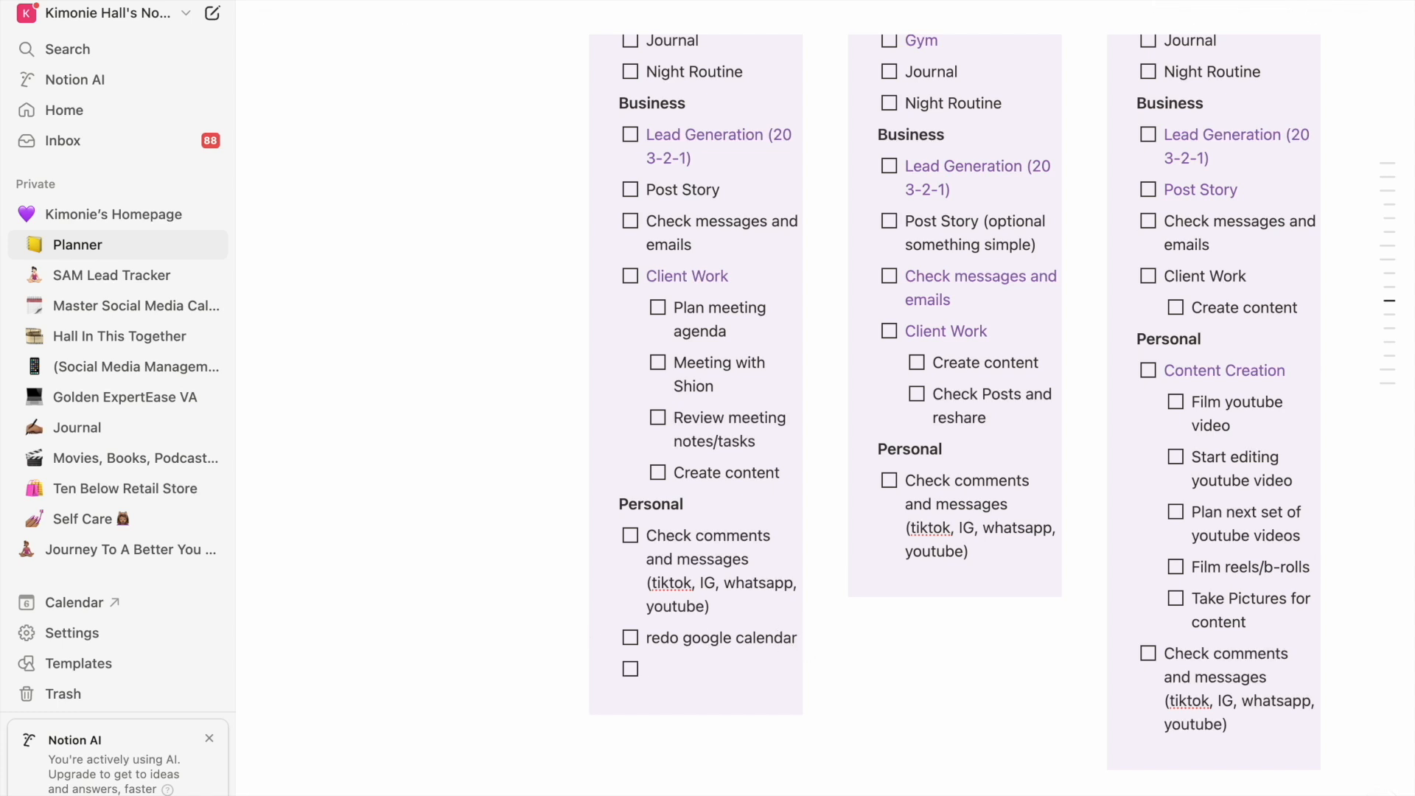
type("pull out hair")
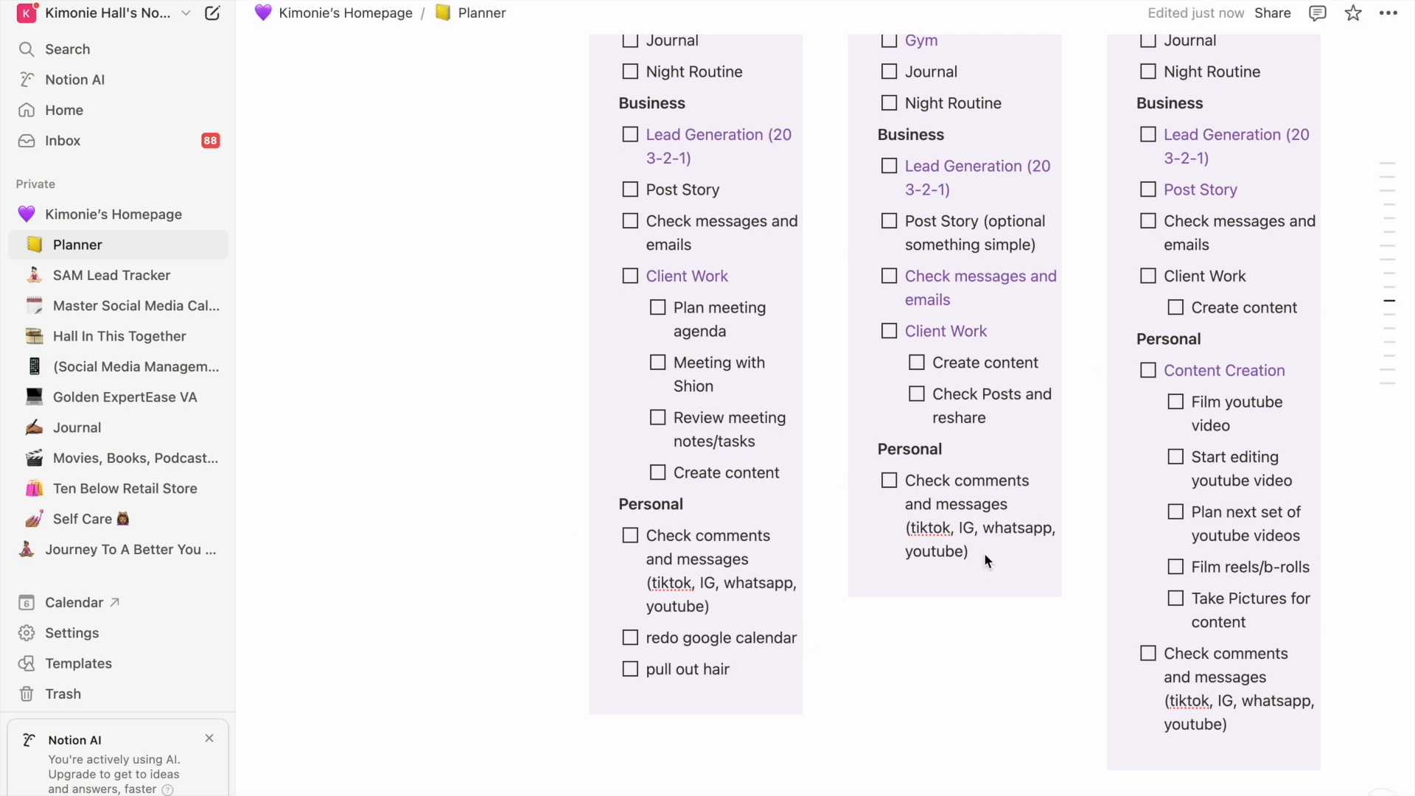
key("Return")
type("wash hair and treat")
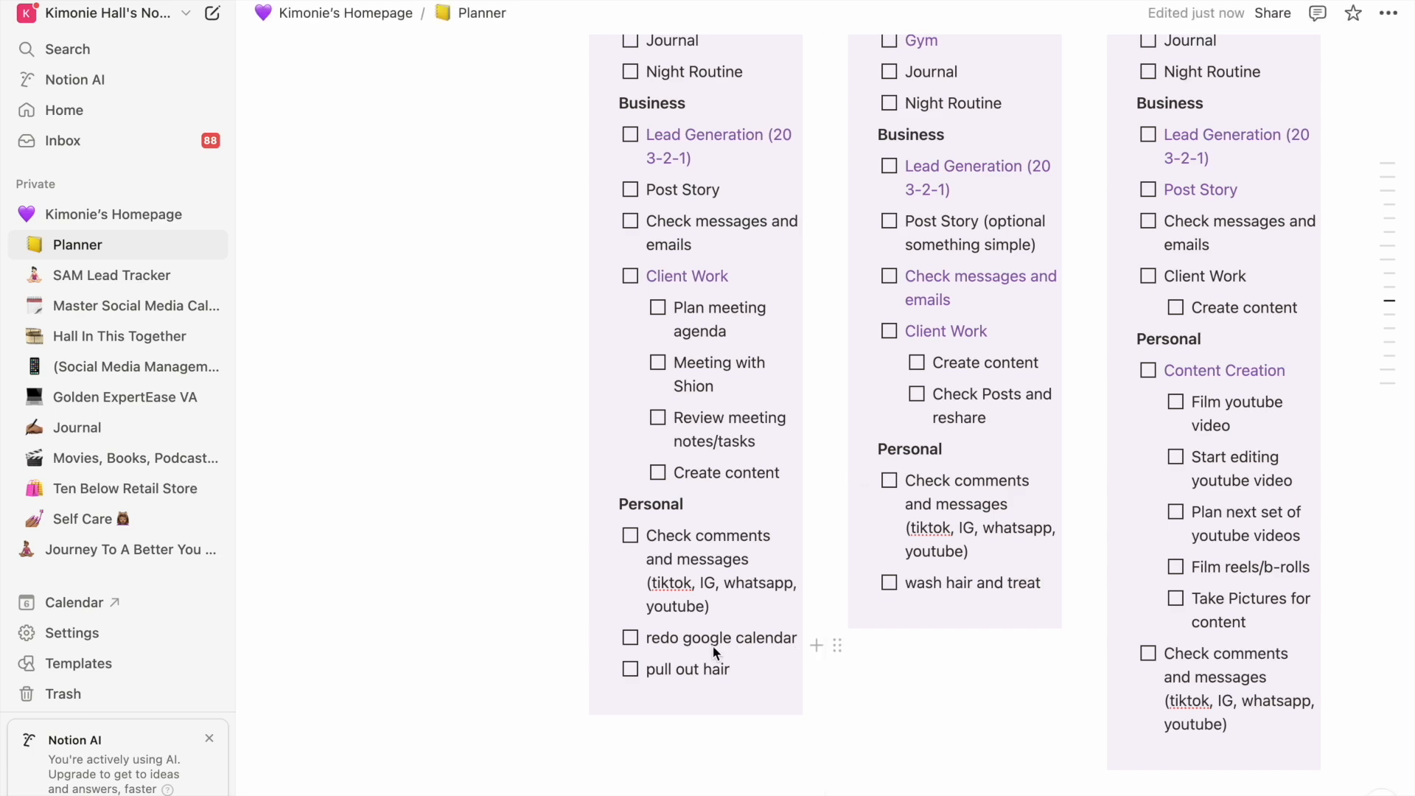
scroll(715, 648, "up", 2)
scroll(712, 644, "up", 2)
scroll(712, 644, "down", 1)
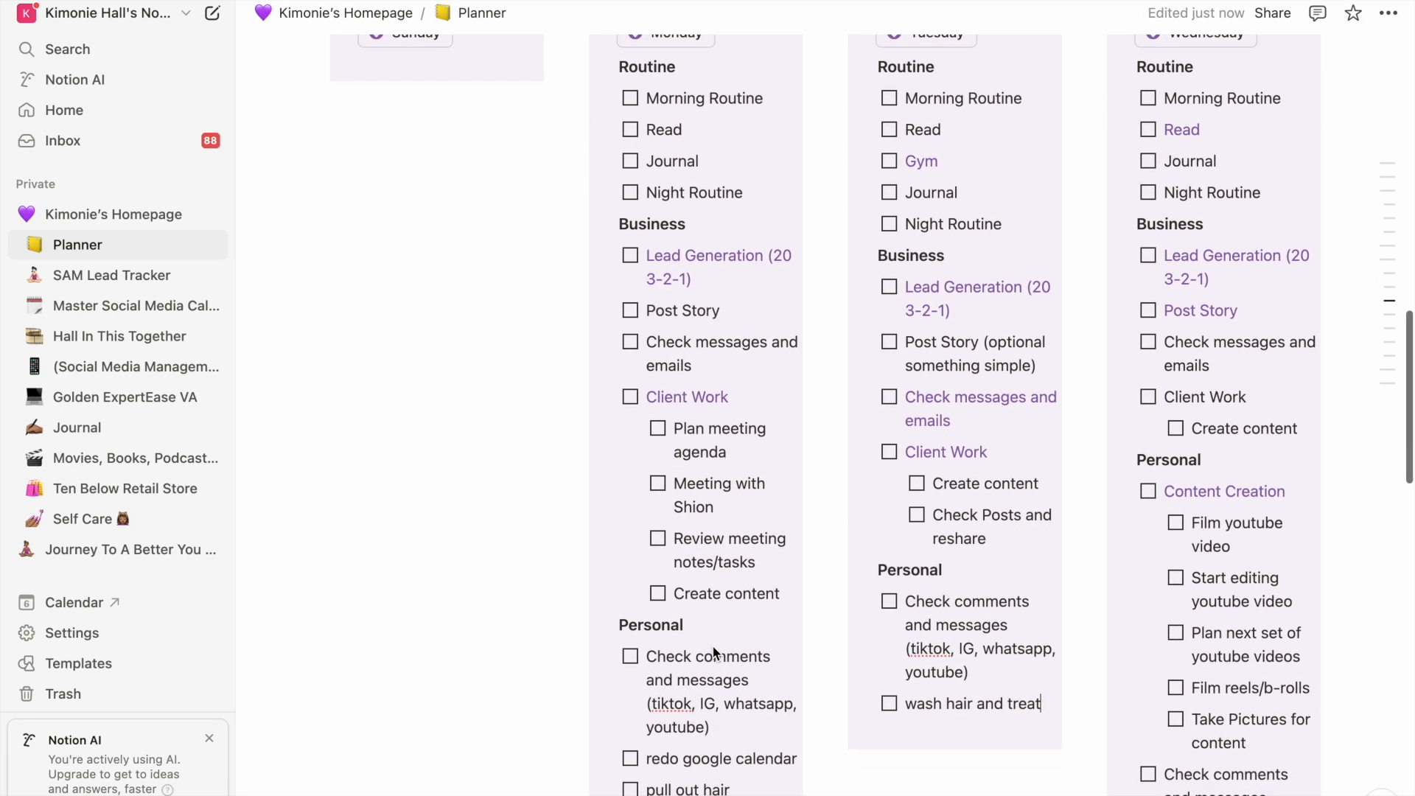
scroll(712, 644, "down", 1)
scroll(712, 643, "down", 10)
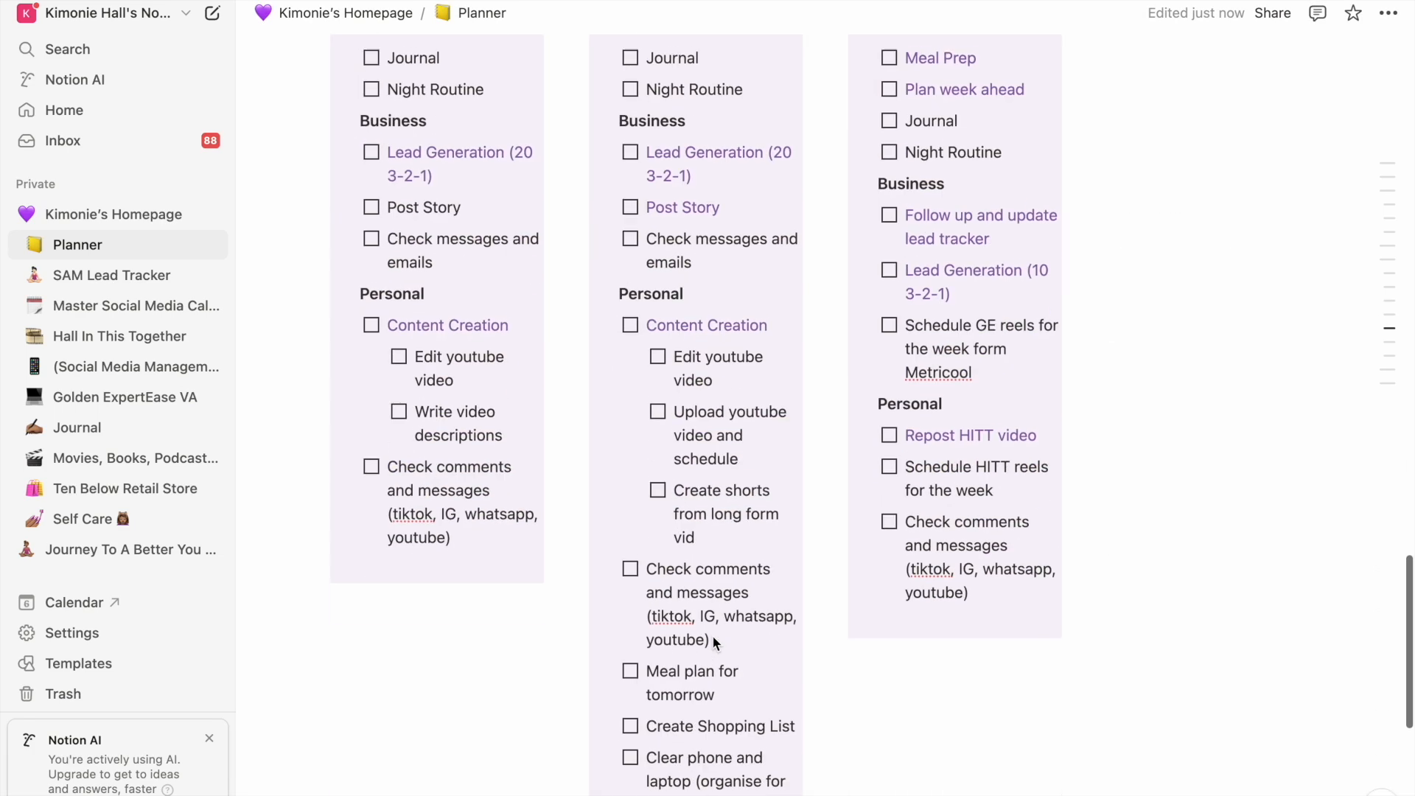
- Add a "dye hair" to-do at the end of Saturday's Personal list
left_click(1004, 591)
key("Return")
type("dye hair")
- Add the to-do "create list for lawyer" to Monday's Personal list and "call lawyer" to Tuesday's
scroll(981, 431, "up", 10)
scroll(981, 423, "down", 2)
left_click(749, 748)
key("Return")
type("create list for lawyer")
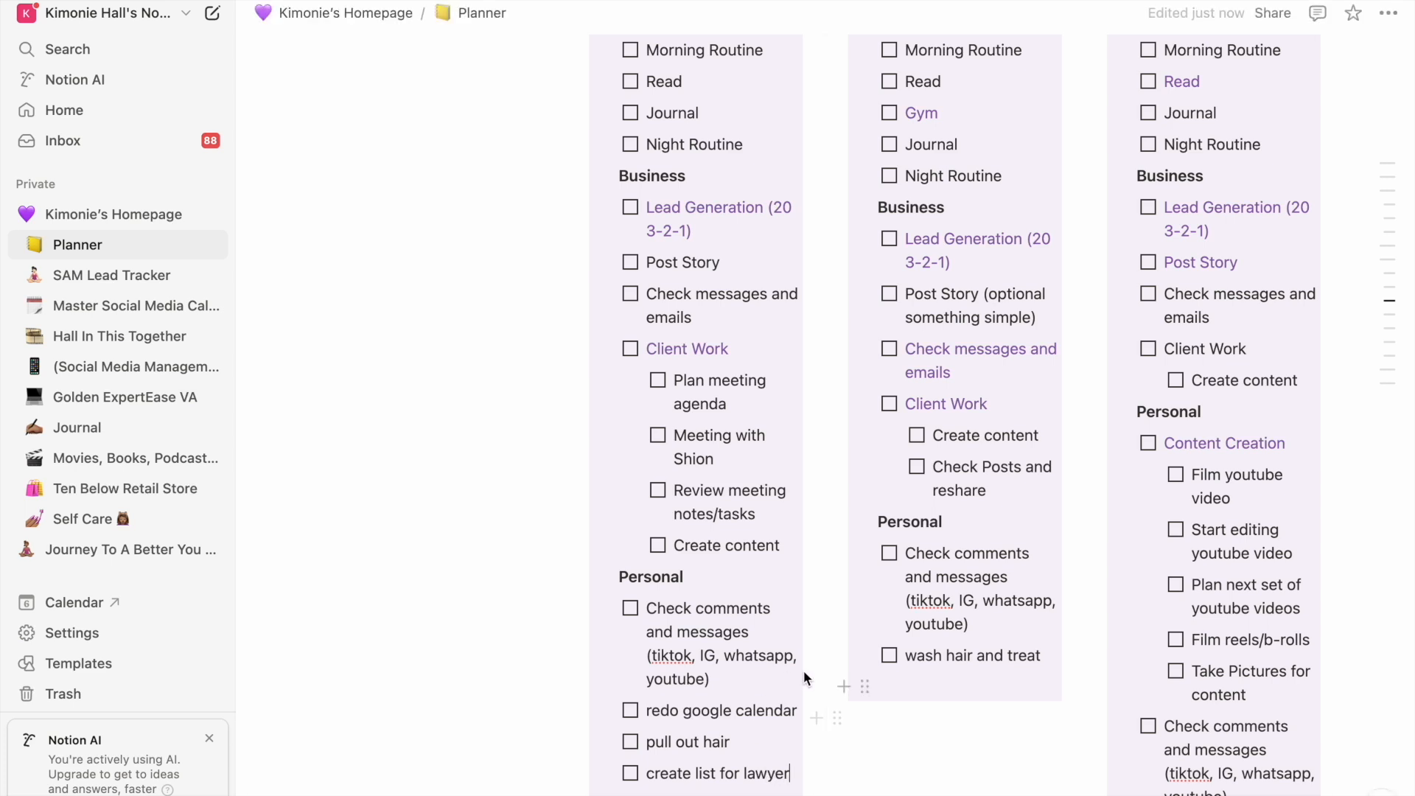
key("Return")
type("call lawyer")
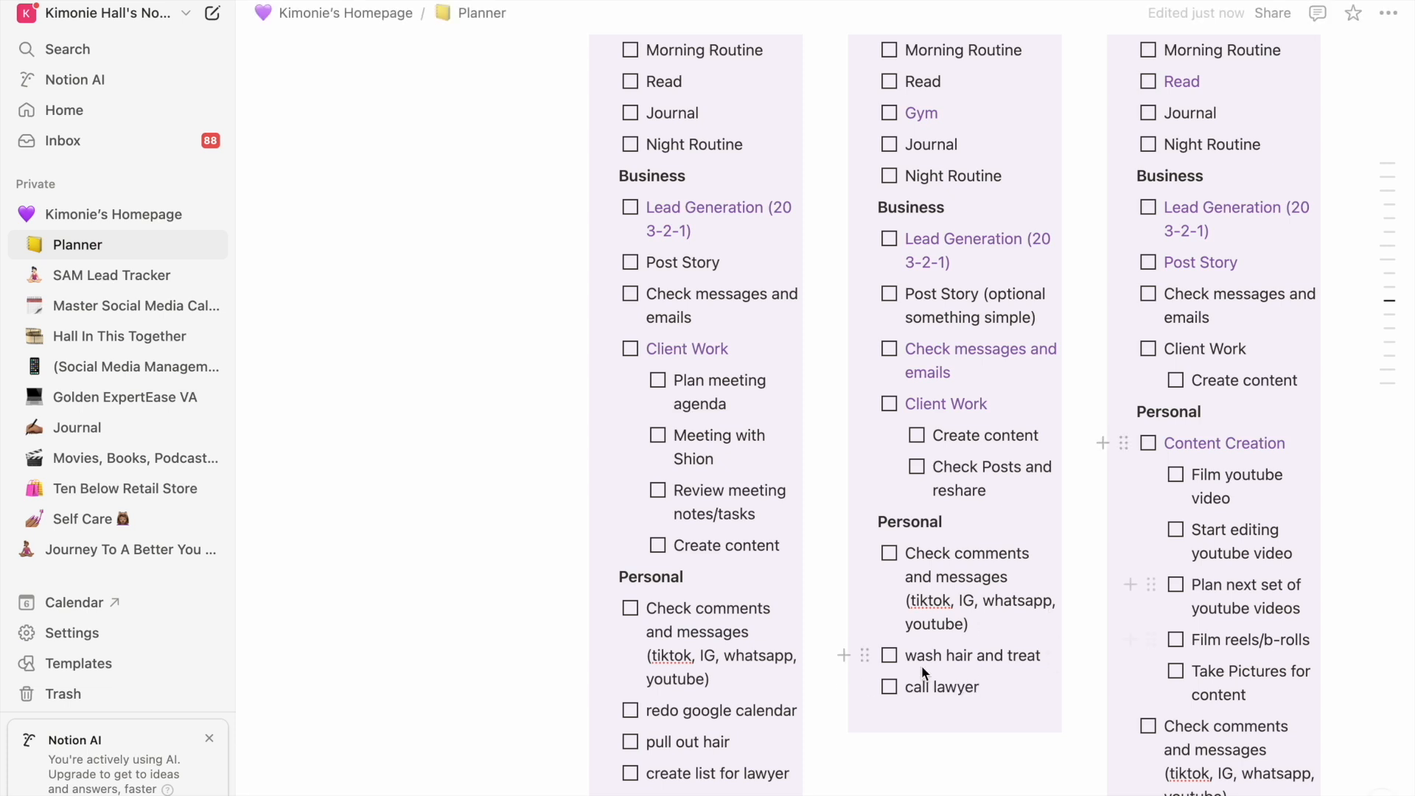
- Extend the Create content sub-task under Monday's Client Work with "for HP and Coin"
scroll(697, 627, "up", 2)
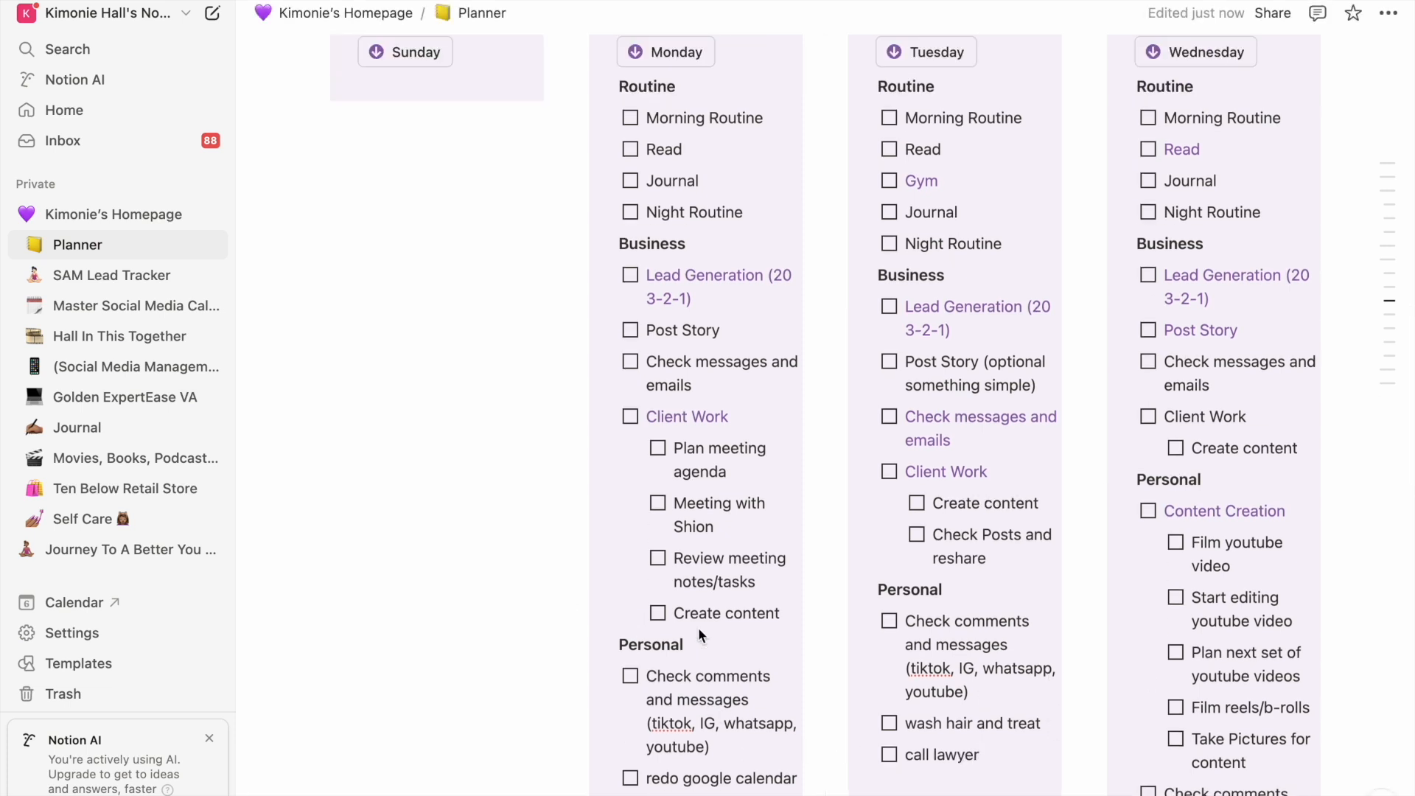
scroll(697, 627, "down", 2)
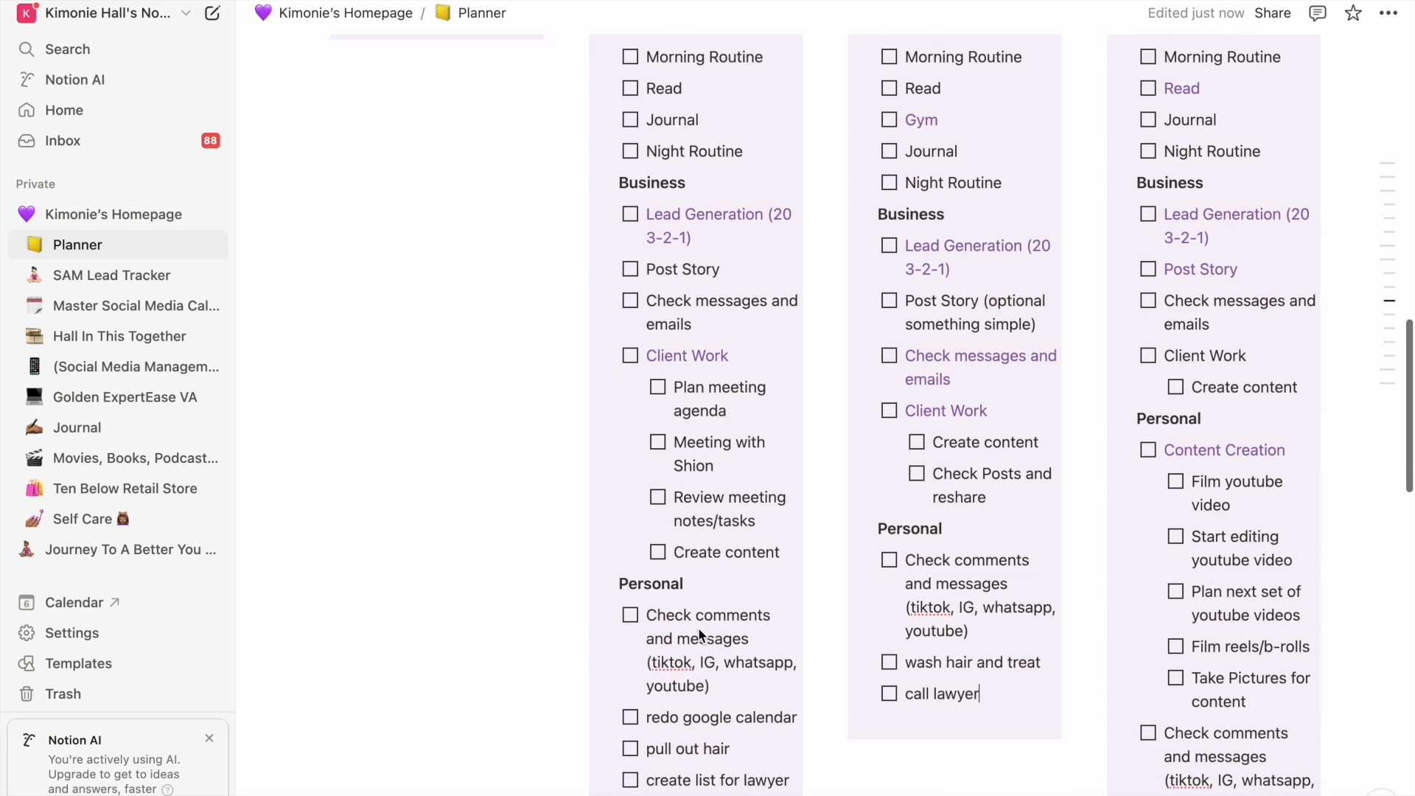
scroll(697, 627, "down", 2)
scroll(707, 573, "up", 2)
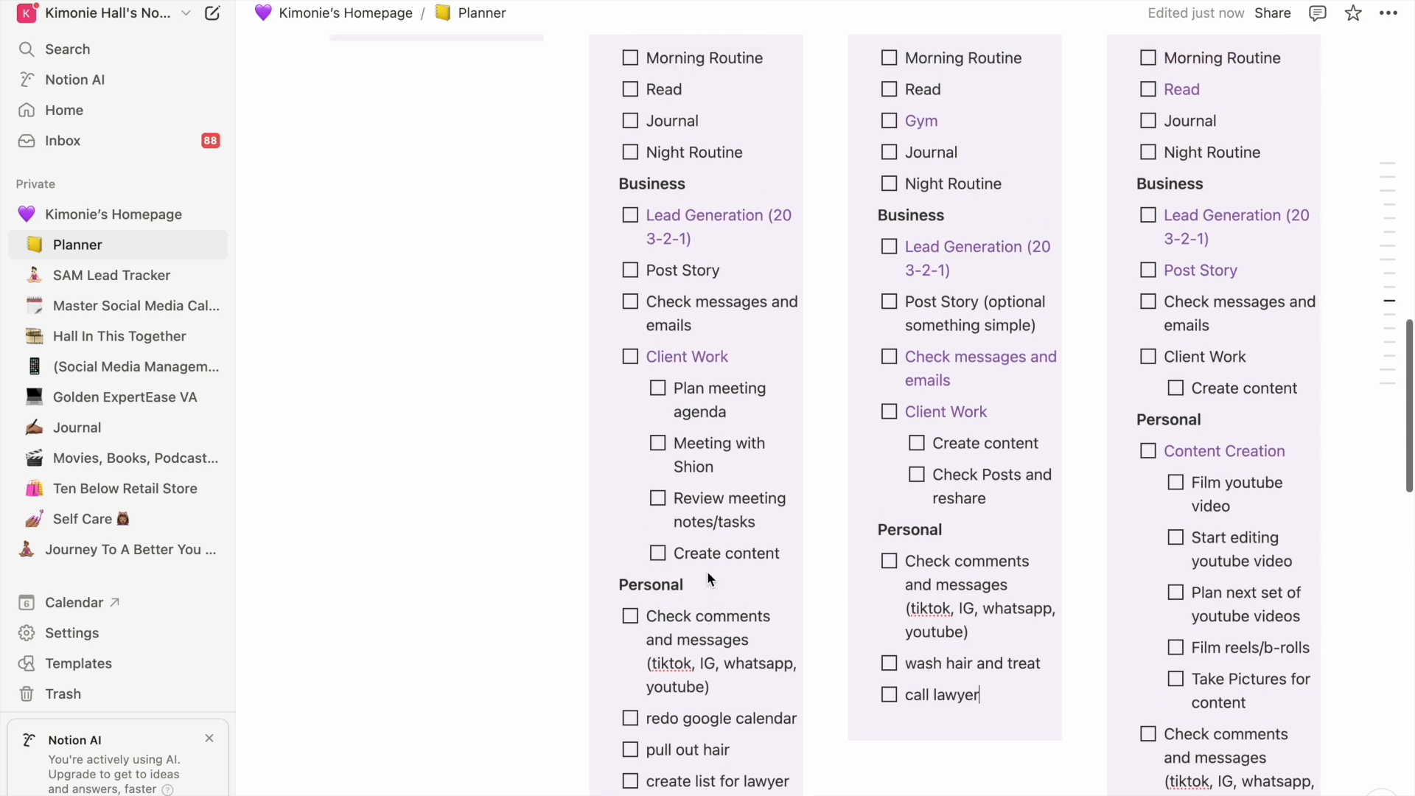
left_click(786, 555)
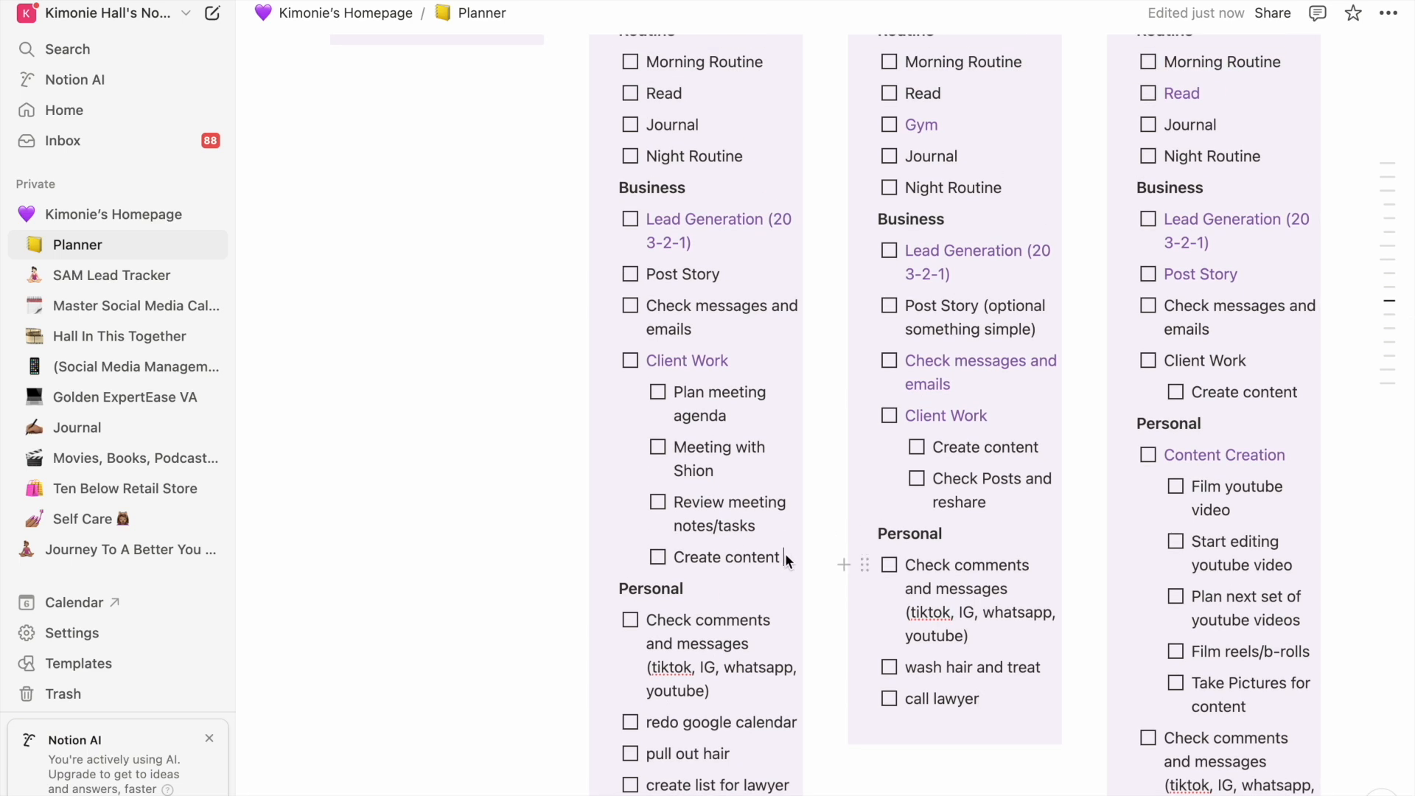
type("for HP and Coin")
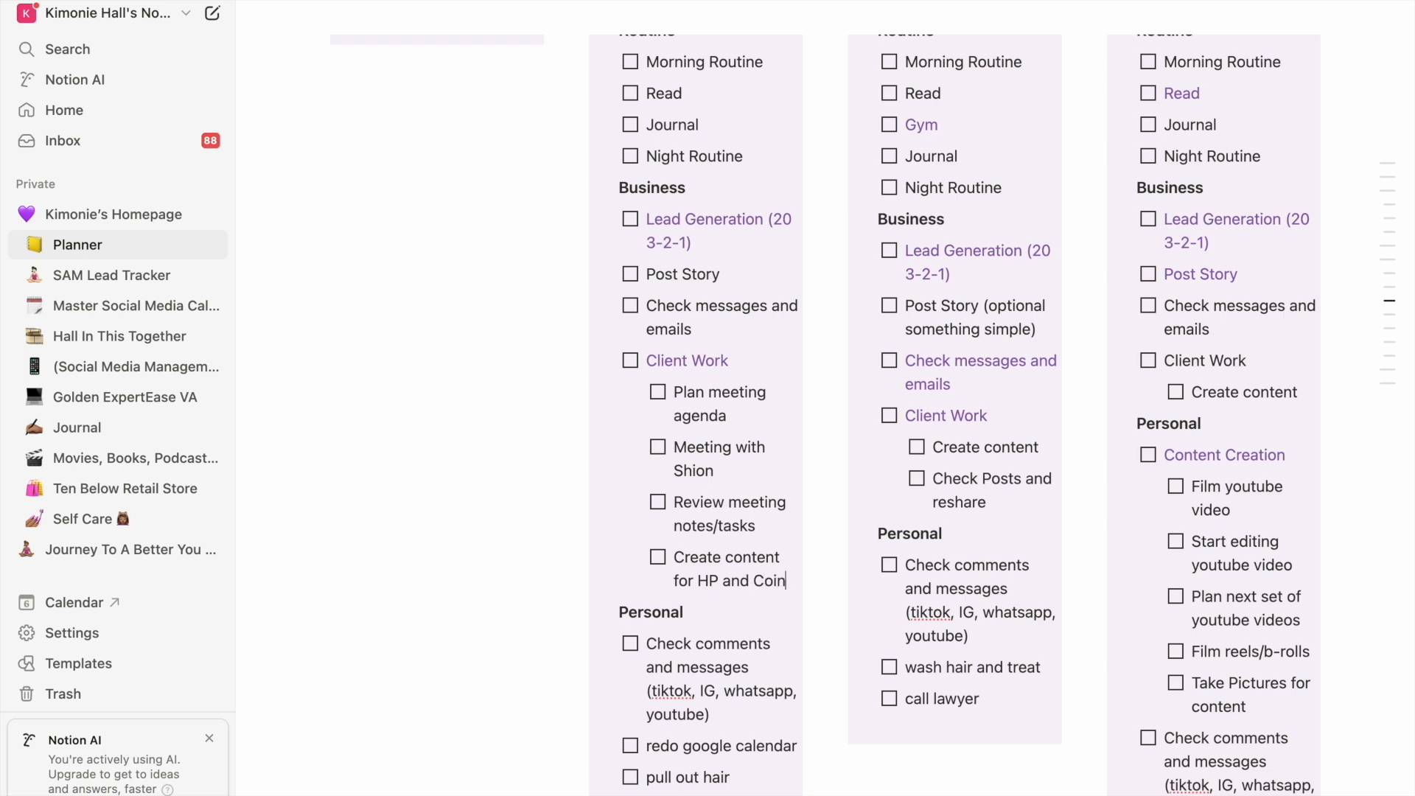
- Delete the Lead Generation, Post Story and Check messages and emails to-dos from Monday's Business list
scroll(696, 584, "down", 3)
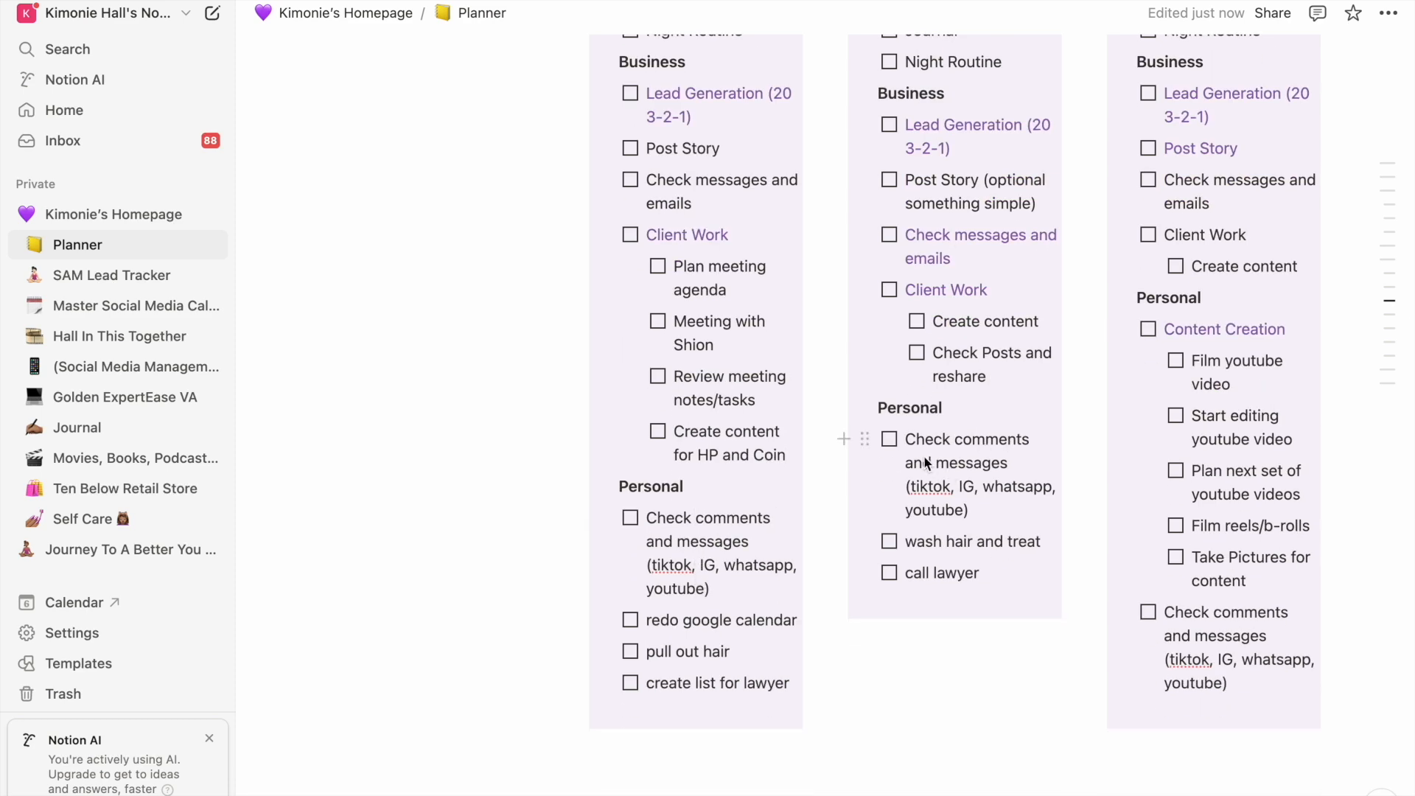
scroll(923, 456, "up", 4)
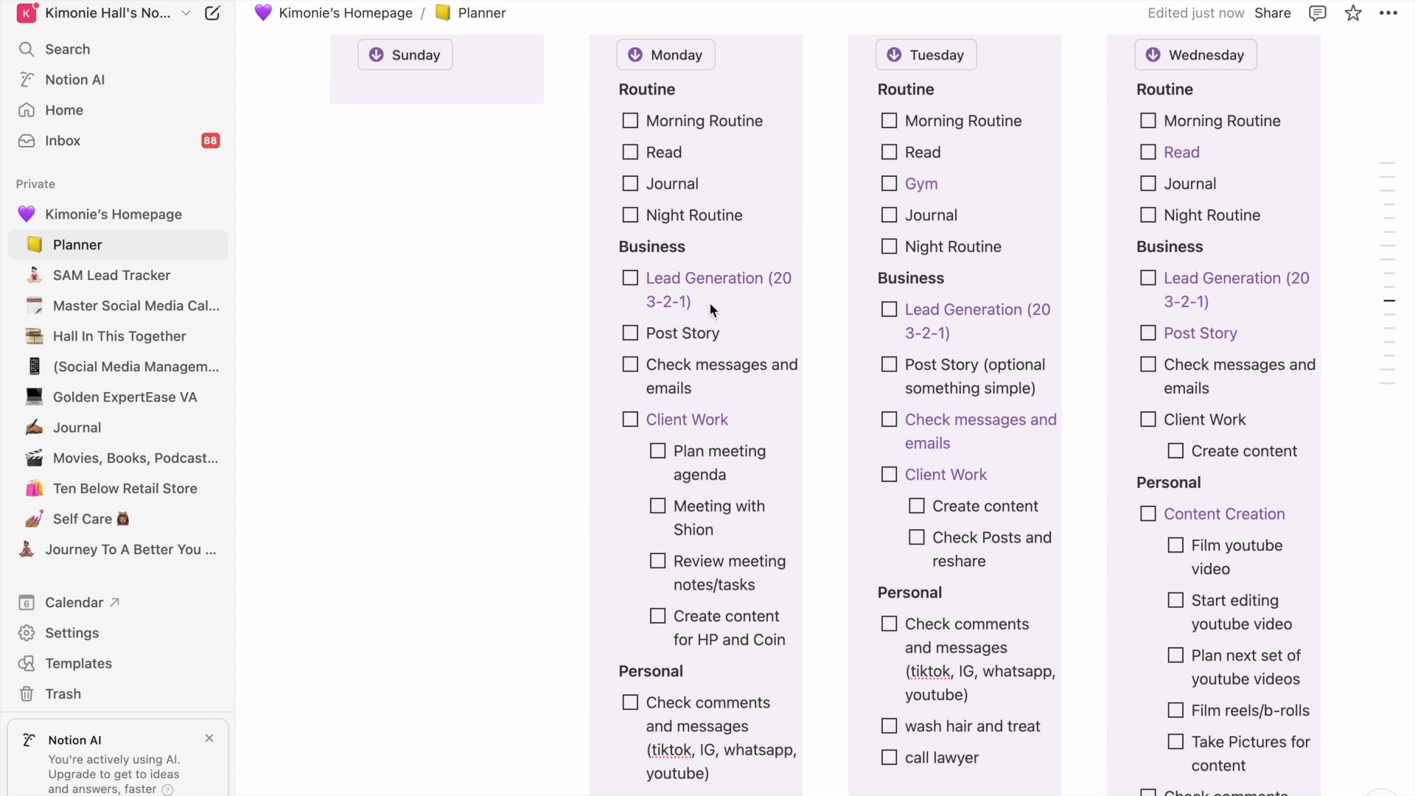
triple_click(709, 302)
key("BackSpace")
key("BackSpace")
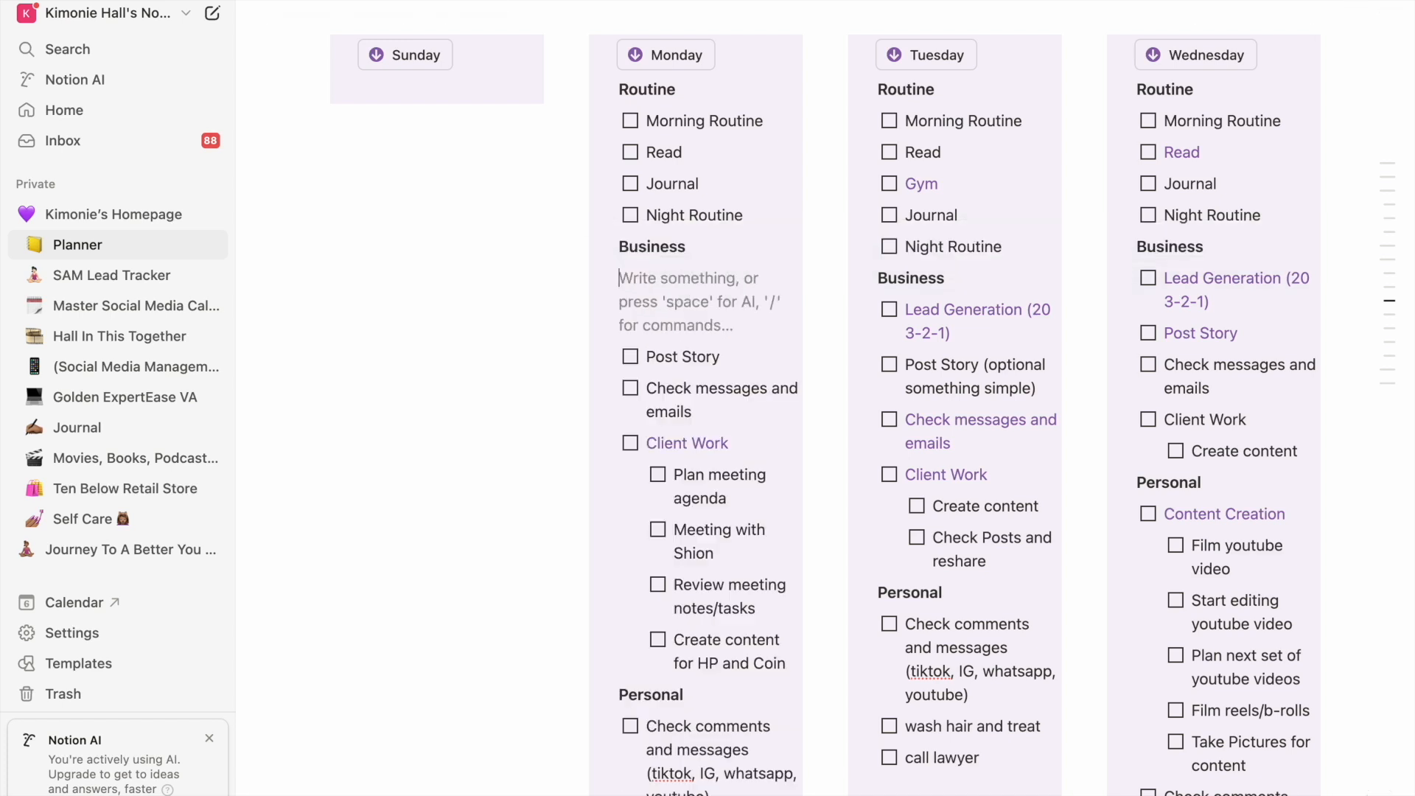
key("BackSpace")
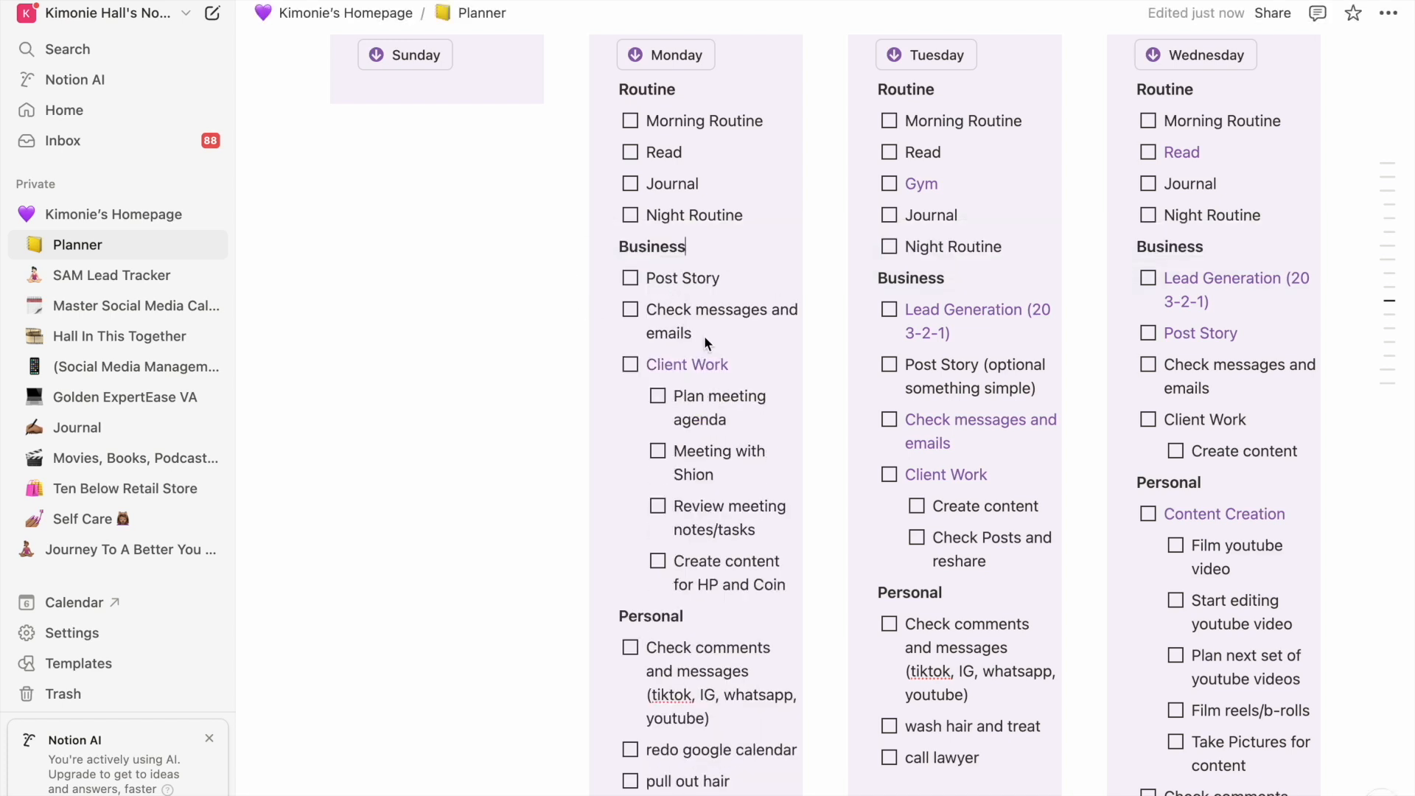
left_click_drag(704, 334, 647, 279)
key("BackSpace")
key("BackSpace")
key("BackSpace")
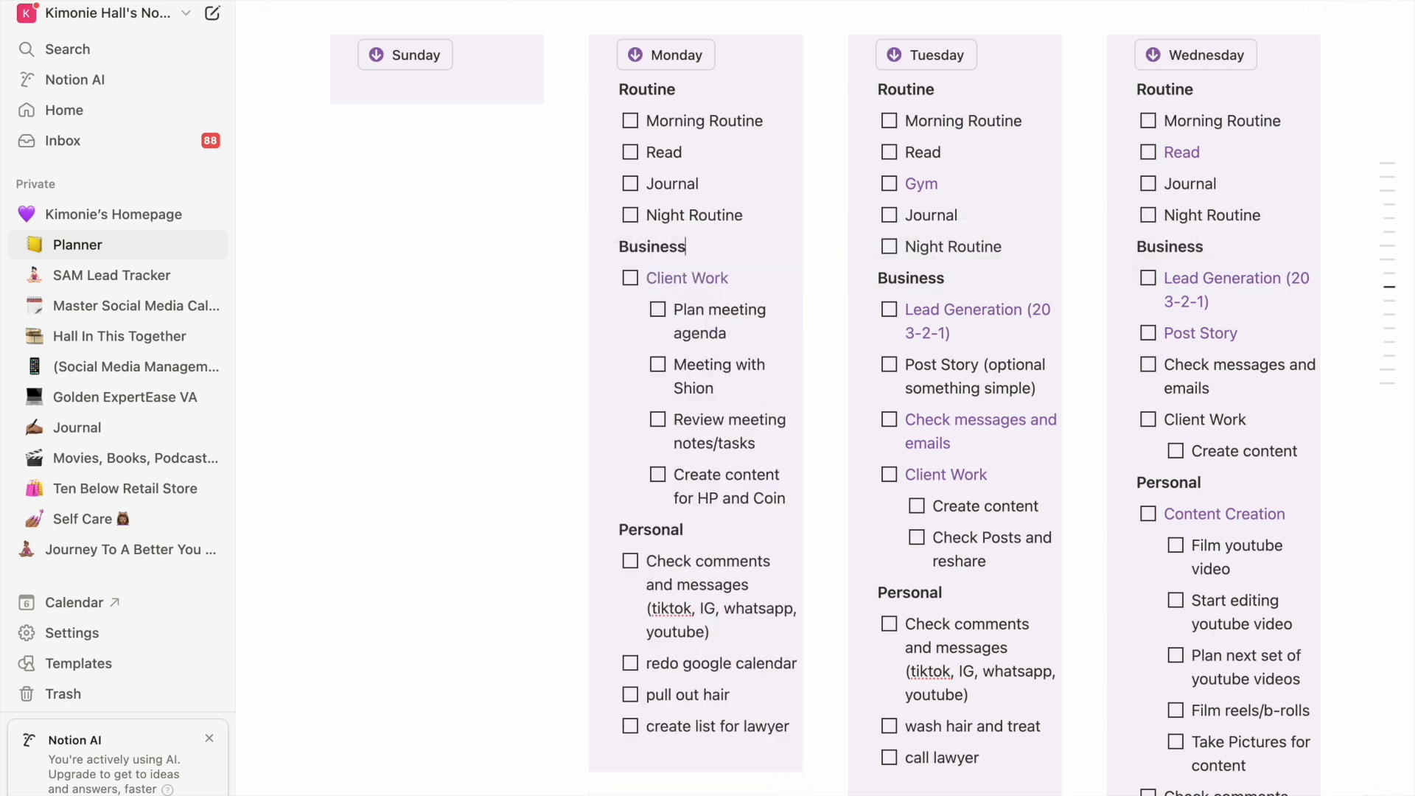
- Add two sub-tasks at the end of Monday's Client Work: check in with one contact and reach out to another, by first name
scroll(714, 427, "up", 1)
left_click(787, 560)
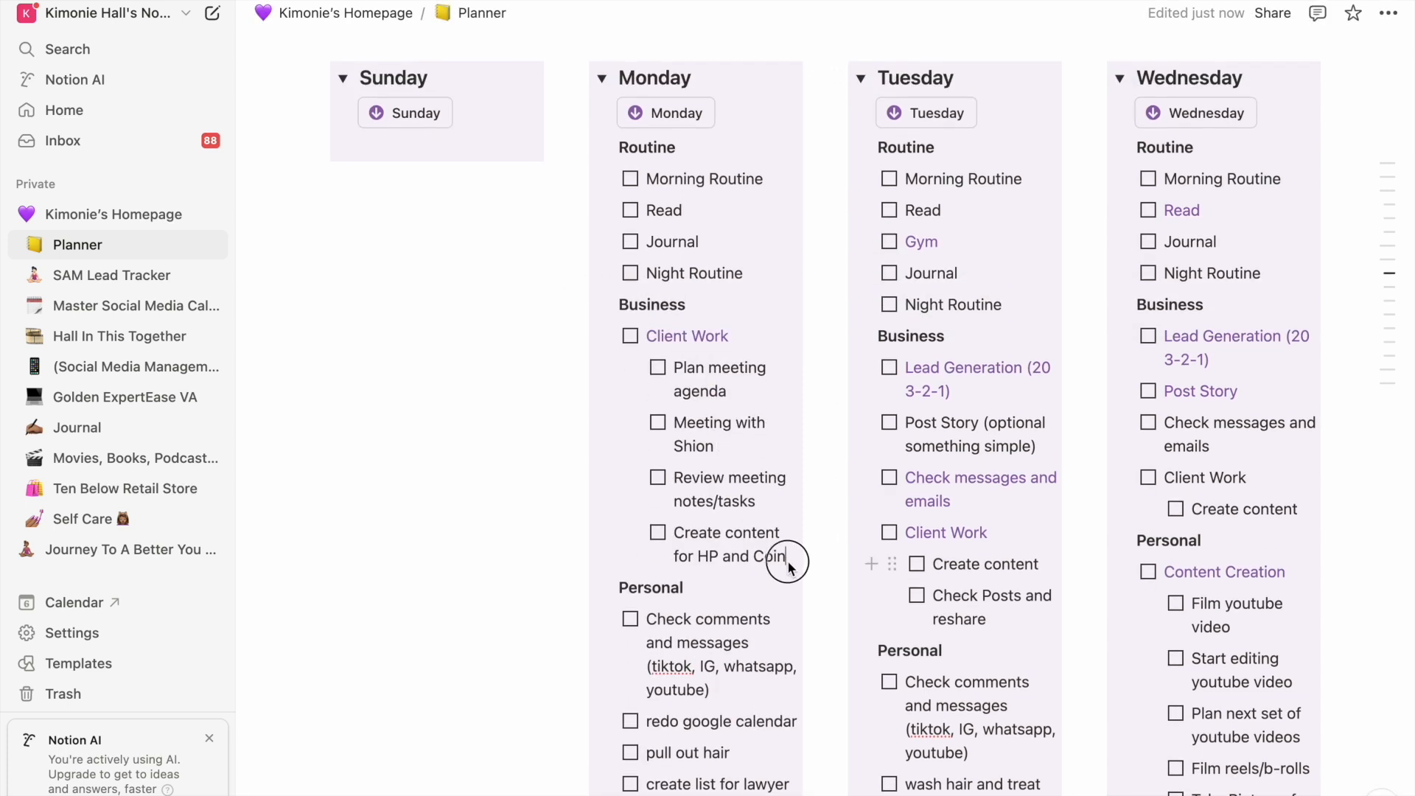
key("Return")
type("check in with Erin")
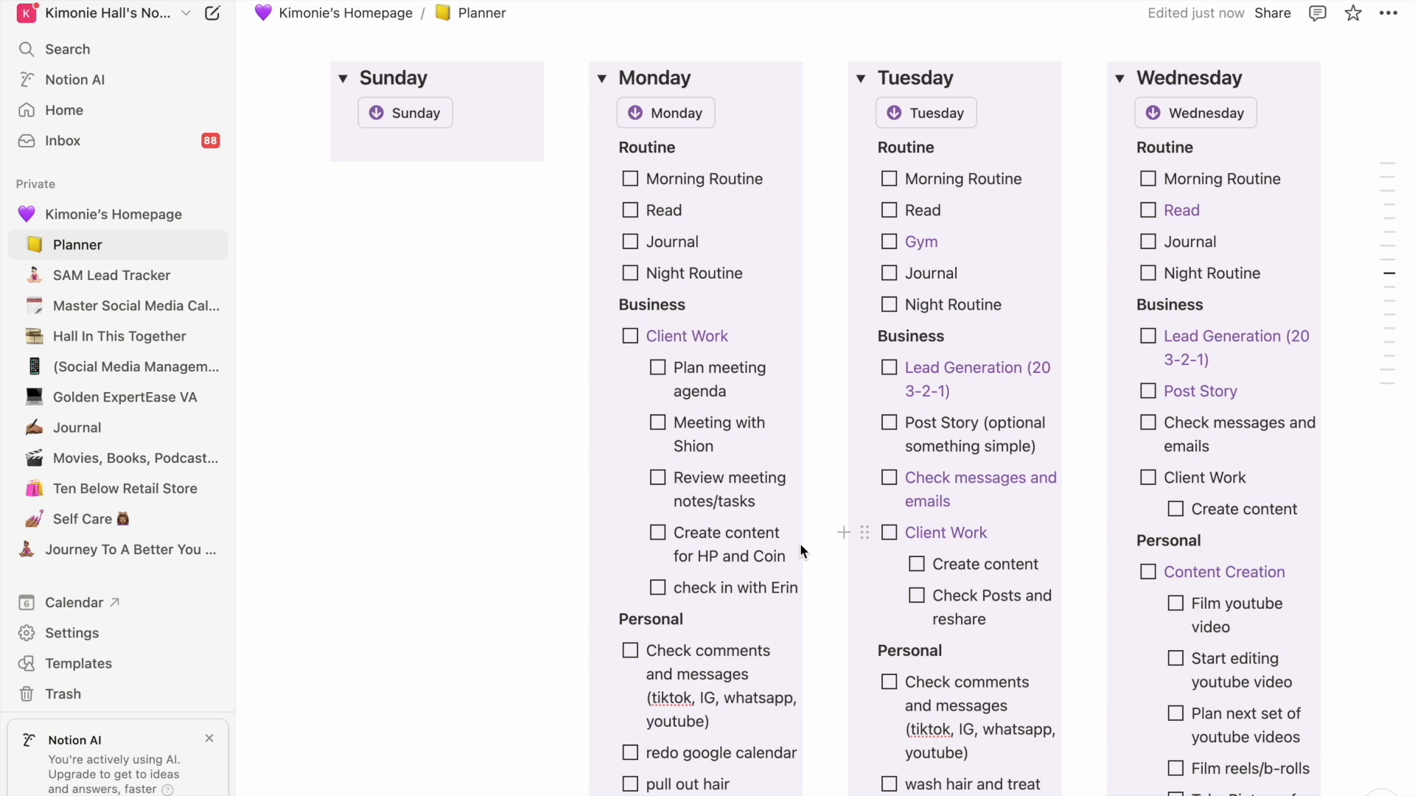
key("Return")
type("reach out to sam")
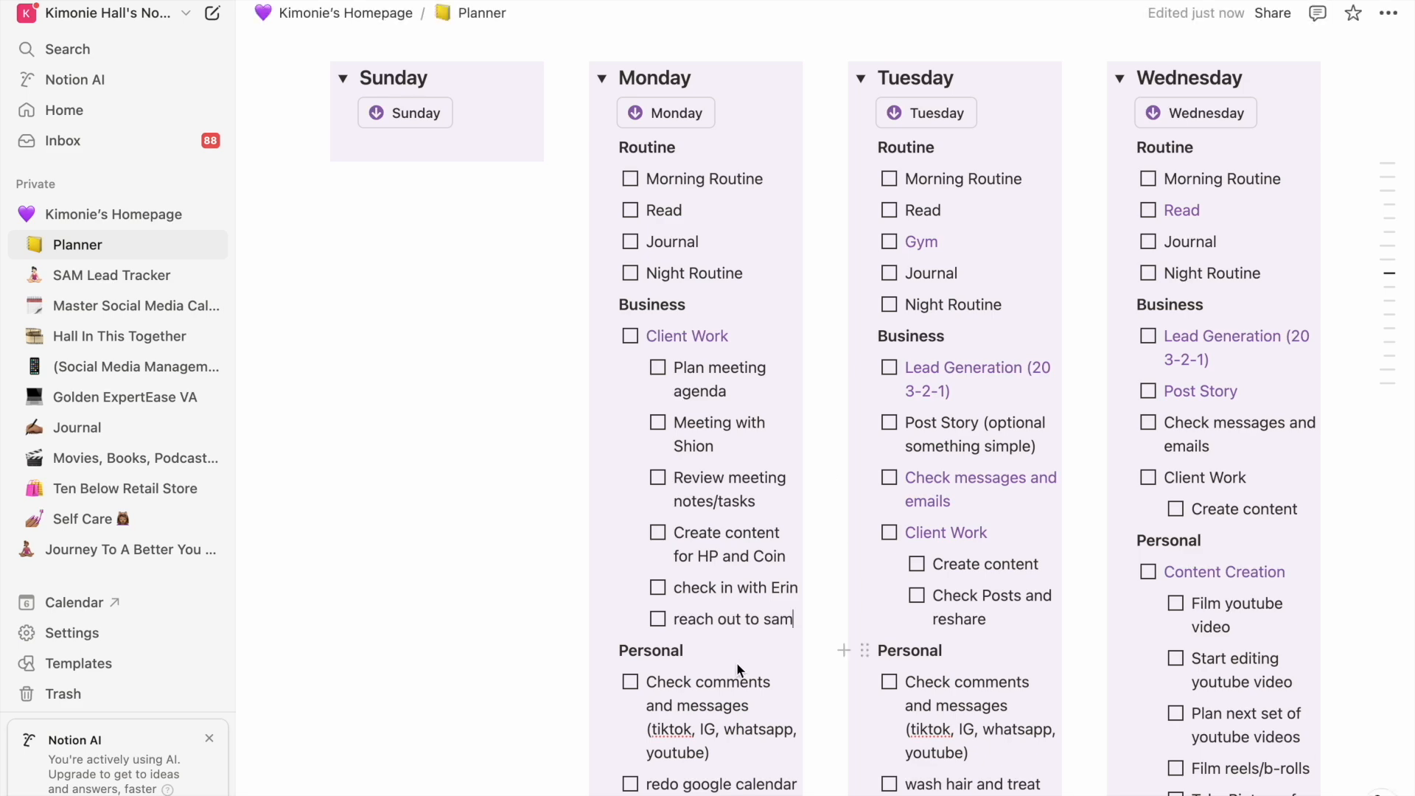
key("Left")
key("Left")
key("Left")
key("Delete")
type("S")
- Add the to-do "cook" to Monday's Personal list and "prep waffles" to Tuesday's
scroll(700, 640, "down", 5)
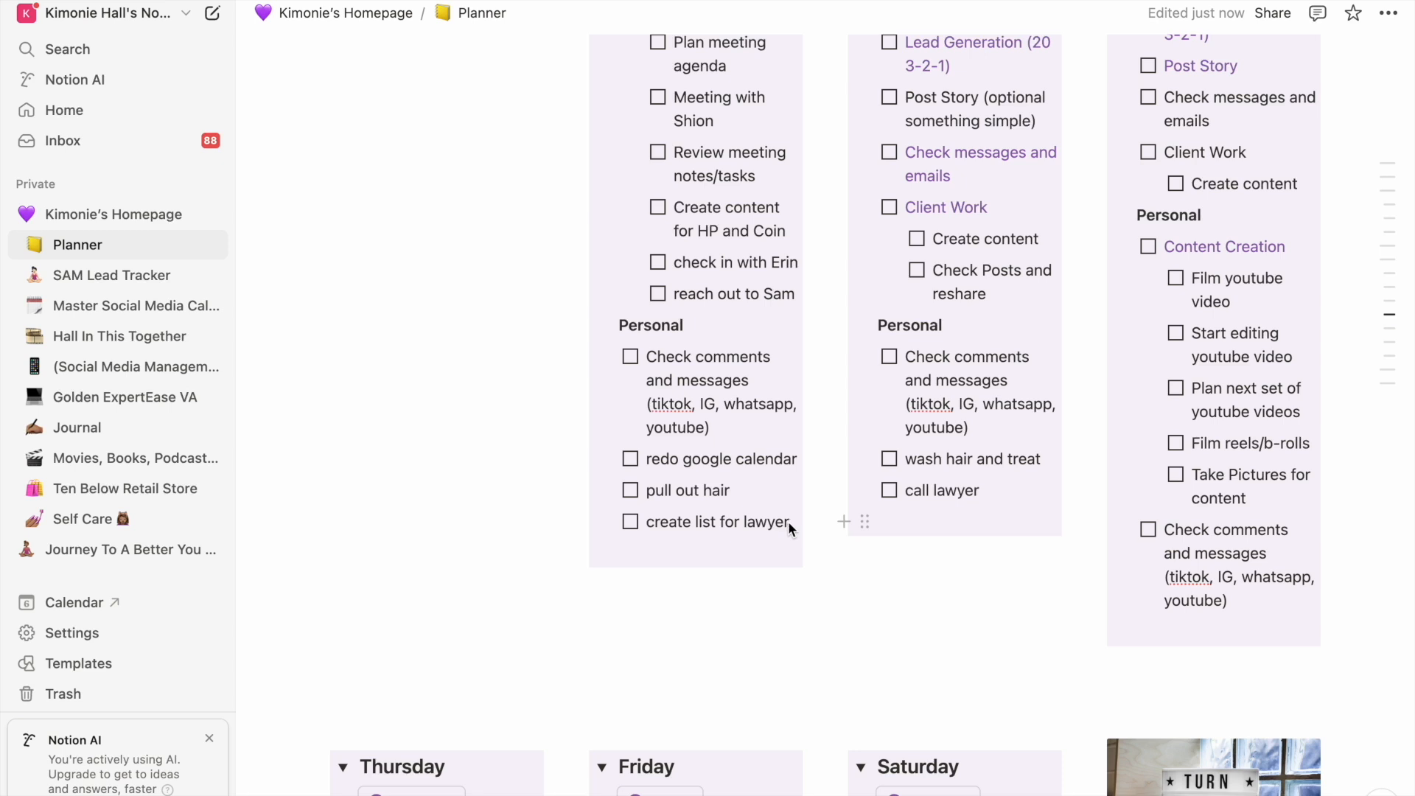
left_click(787, 521)
key("Return")
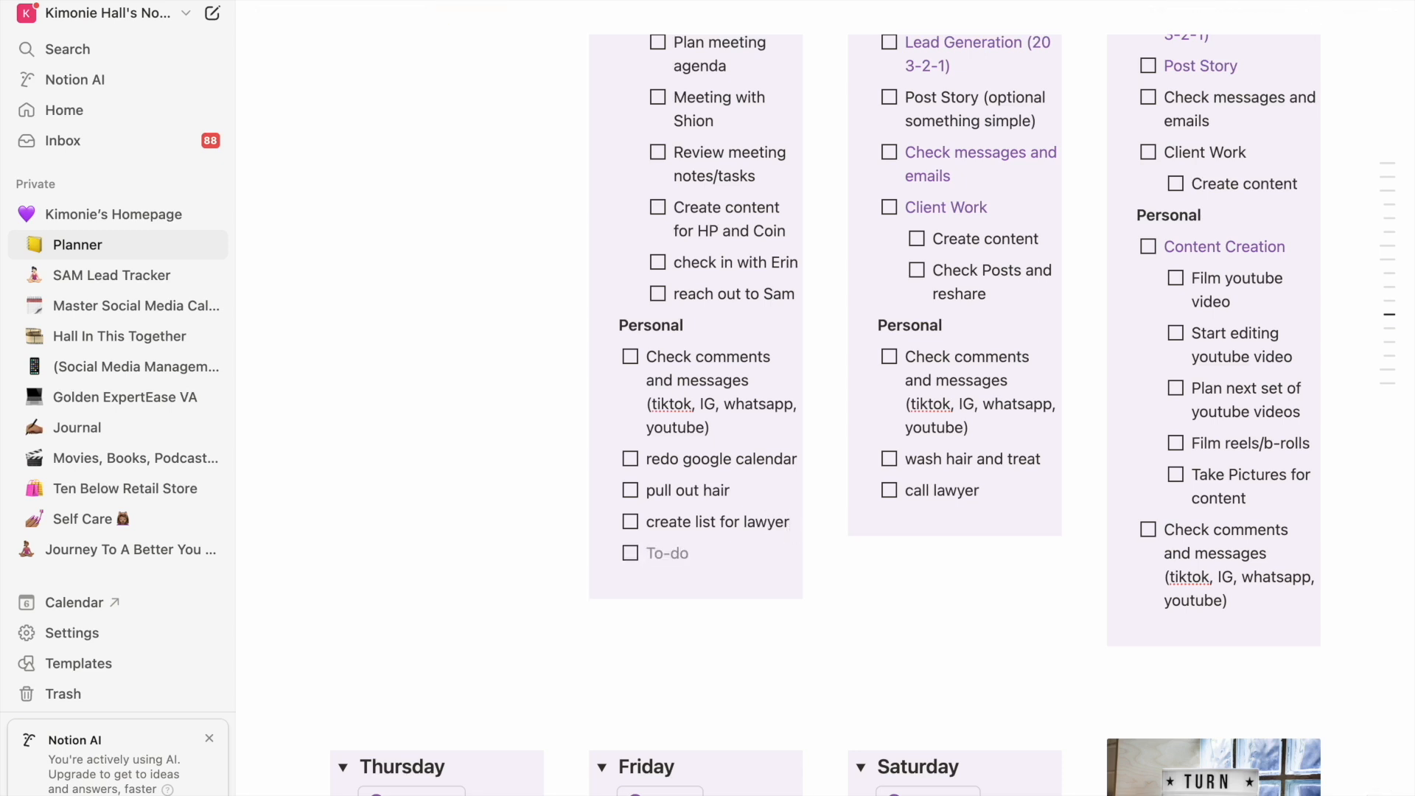
type("cook")
key("Return")
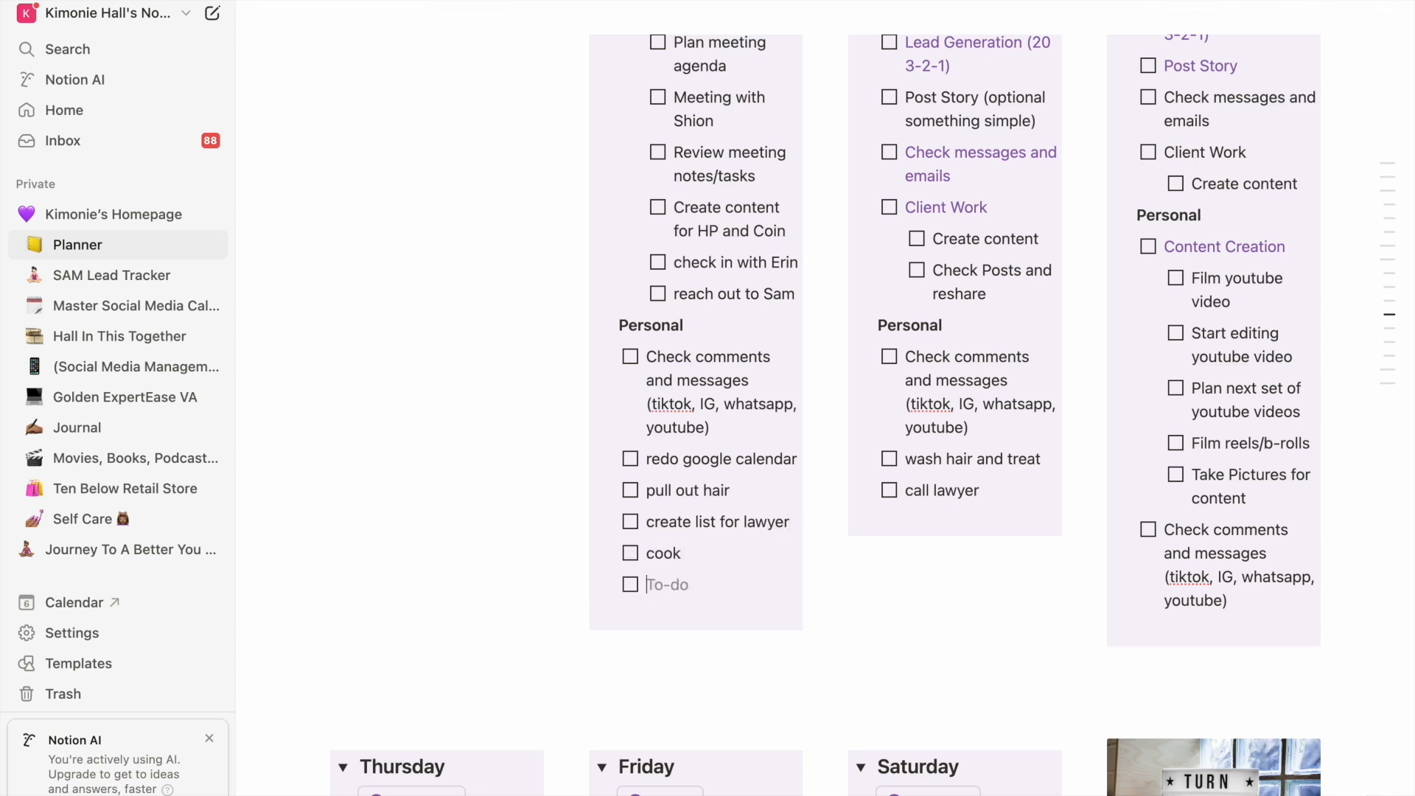
key("BackSpace")
key("BackSpace")
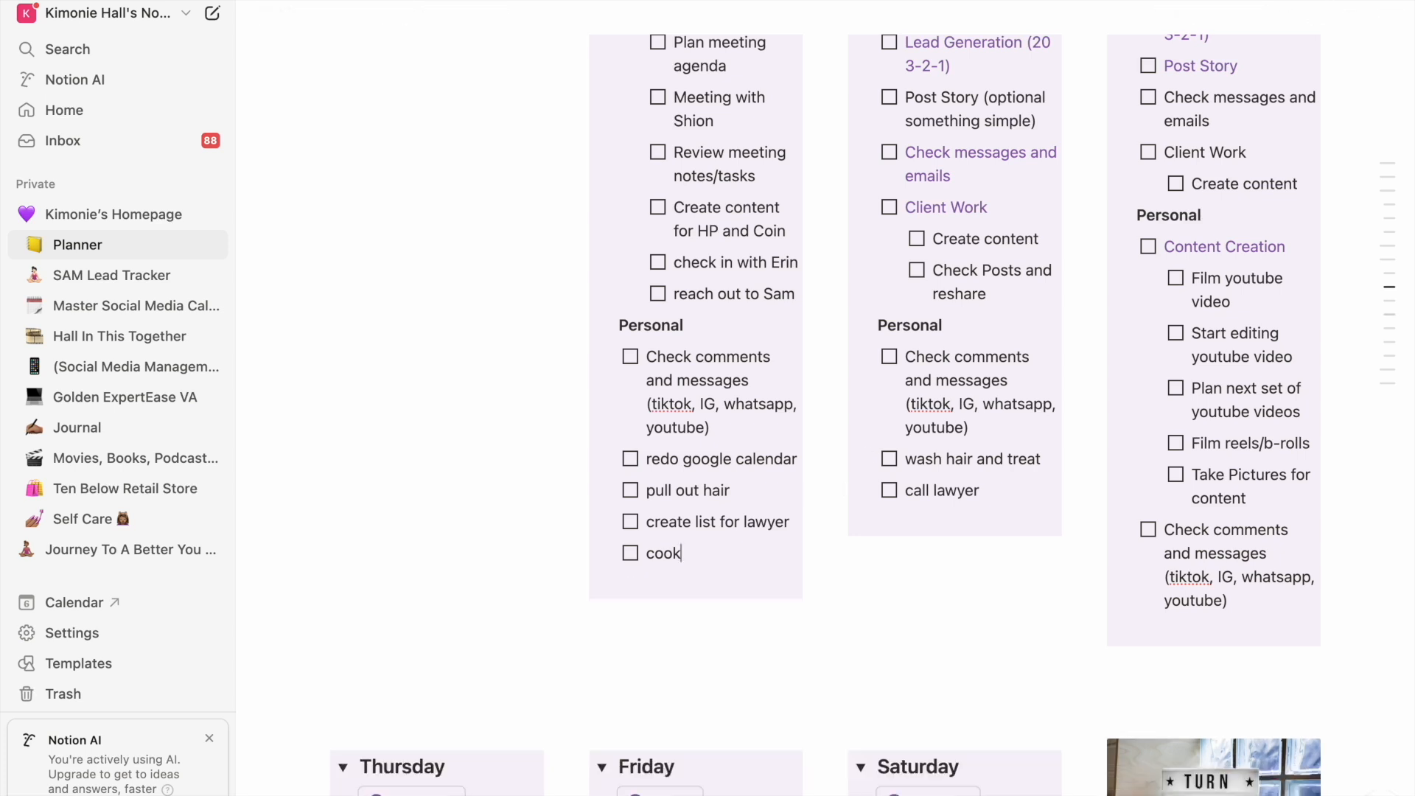
left_click(1007, 492)
key("Return")
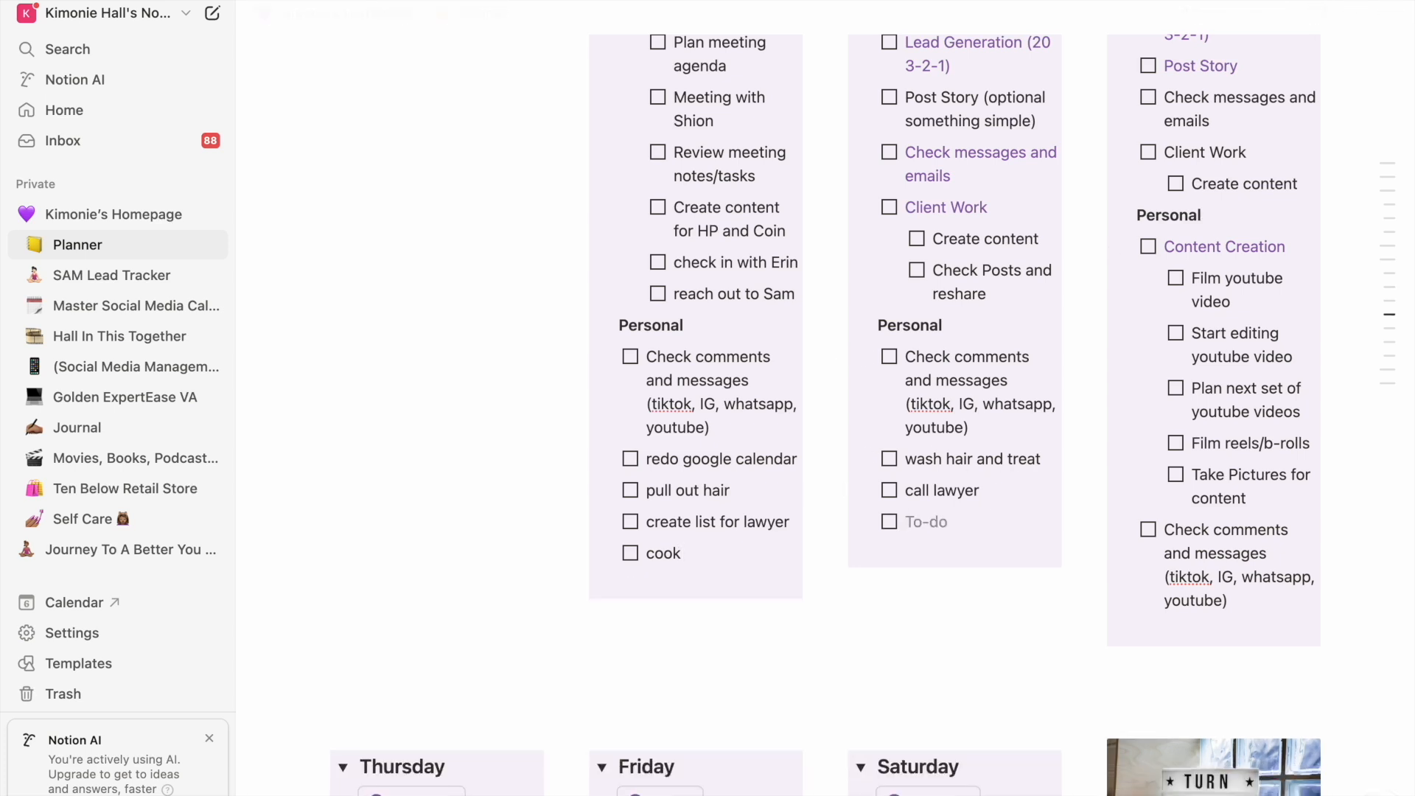
type("prep waffles")
- Add "inflammation drink" to Monday's Personal list and extend Tuesday's "prep waffles" to-do with "and pickles"
left_click(709, 553)
key("Return")
type("infalmmation drink")
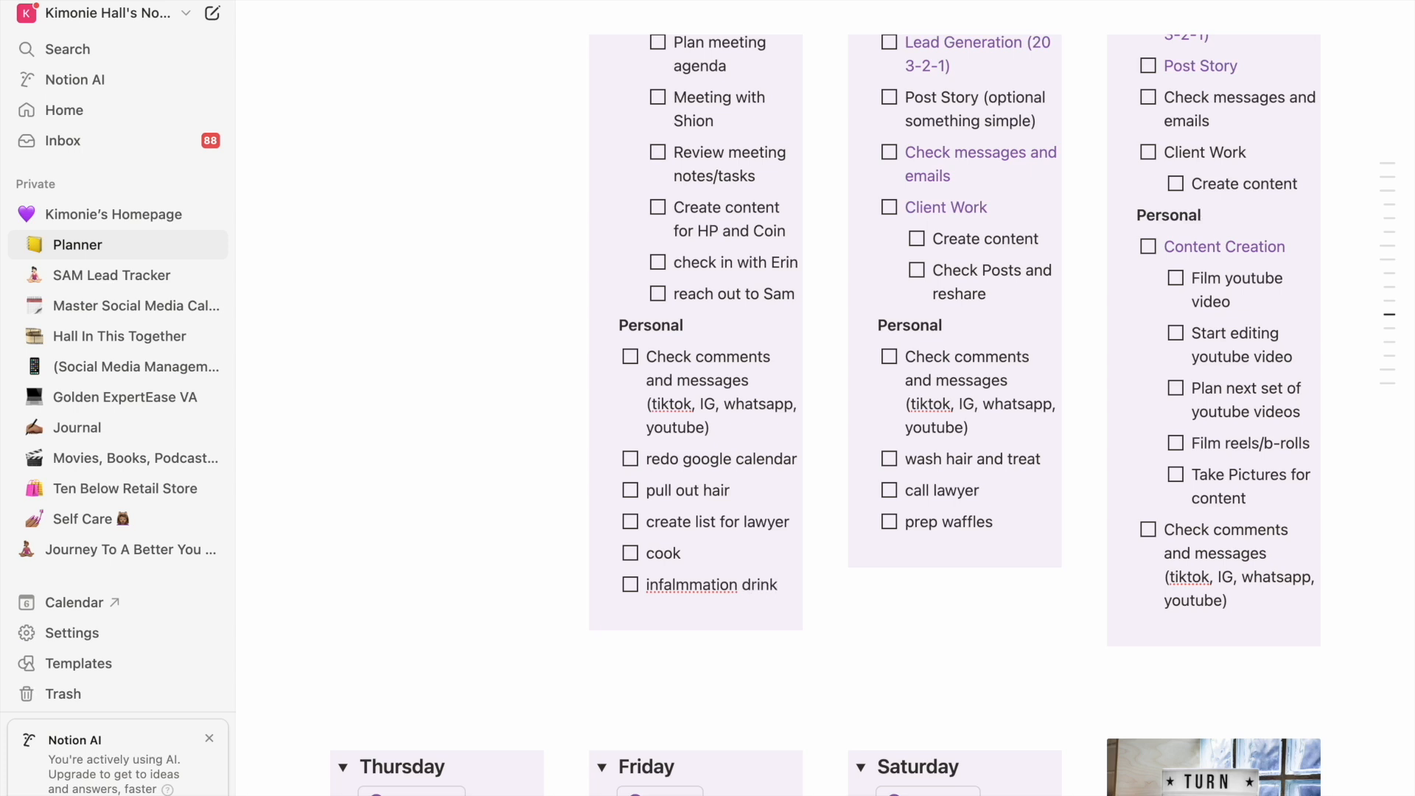
left_click(677, 584)
key("BackSpace")
key("Left")
type("l")
left_click(780, 578)
type("and")
key("BackSpace")
key("BackSpace")
key("BackSpace")
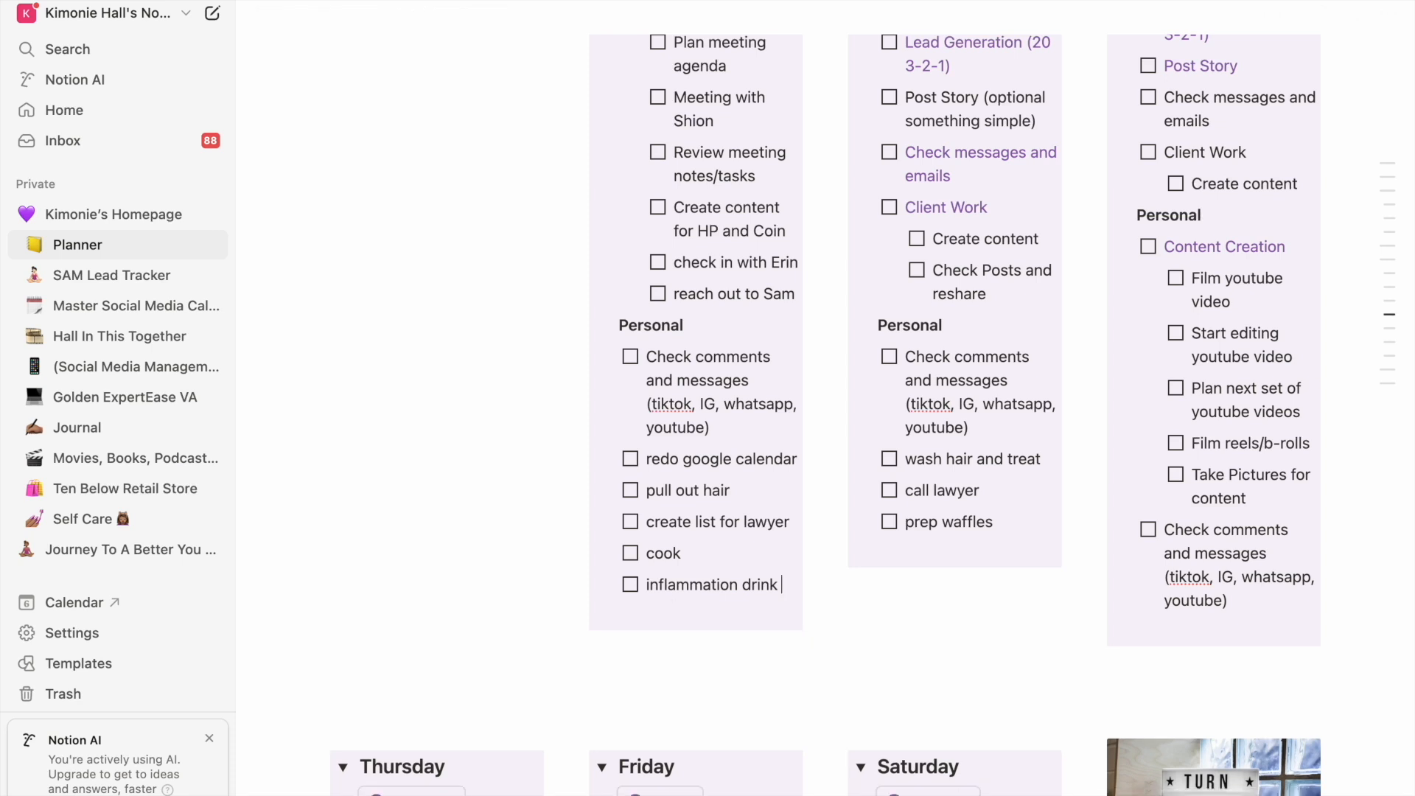
left_click(995, 522)
type("and pickles")
- Add the to-dos "edit HITT shorts/reels" and "GYM?" at the end of Monday's Personal list
scroll(787, 525, "up", 6)
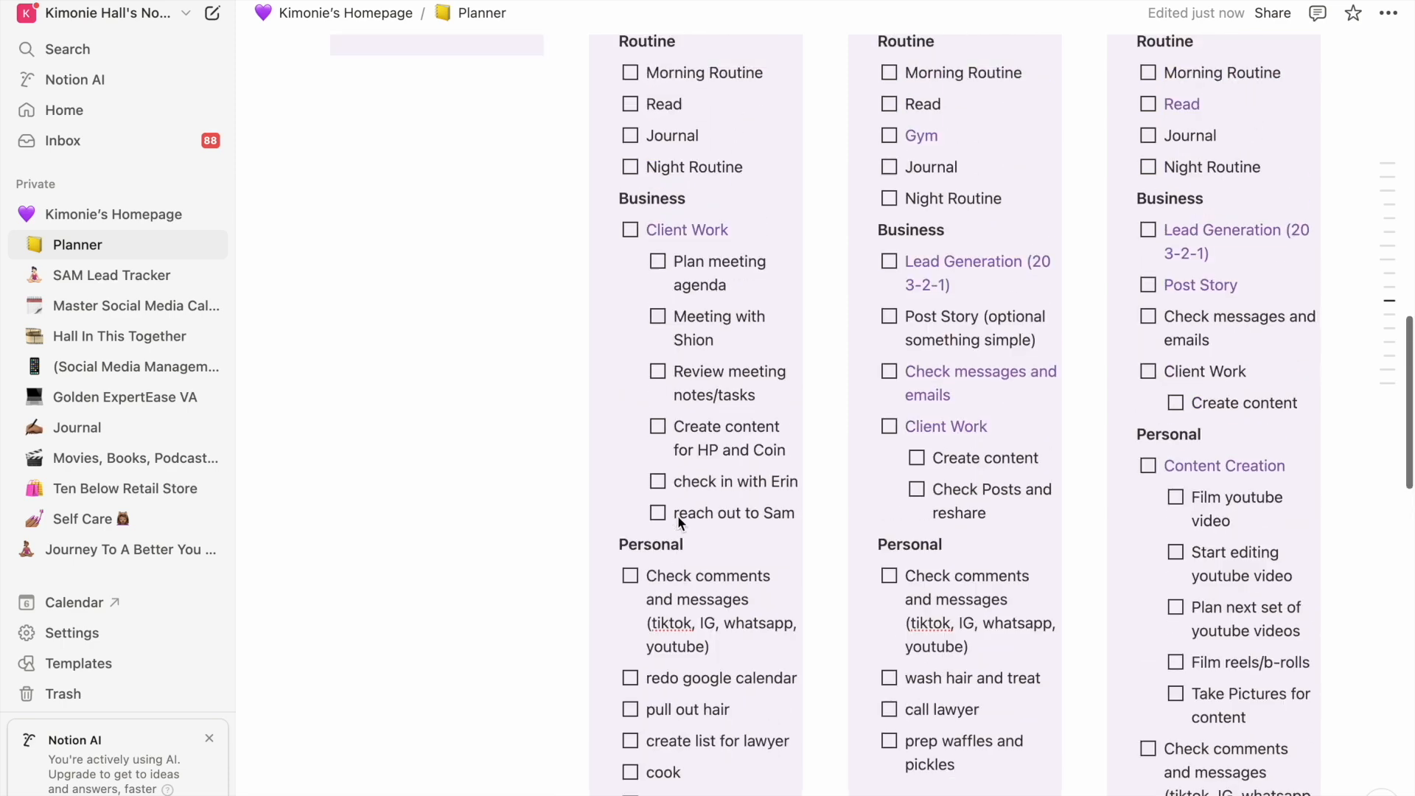
scroll(679, 524, "down", 5)
scroll(679, 523, "down", 1)
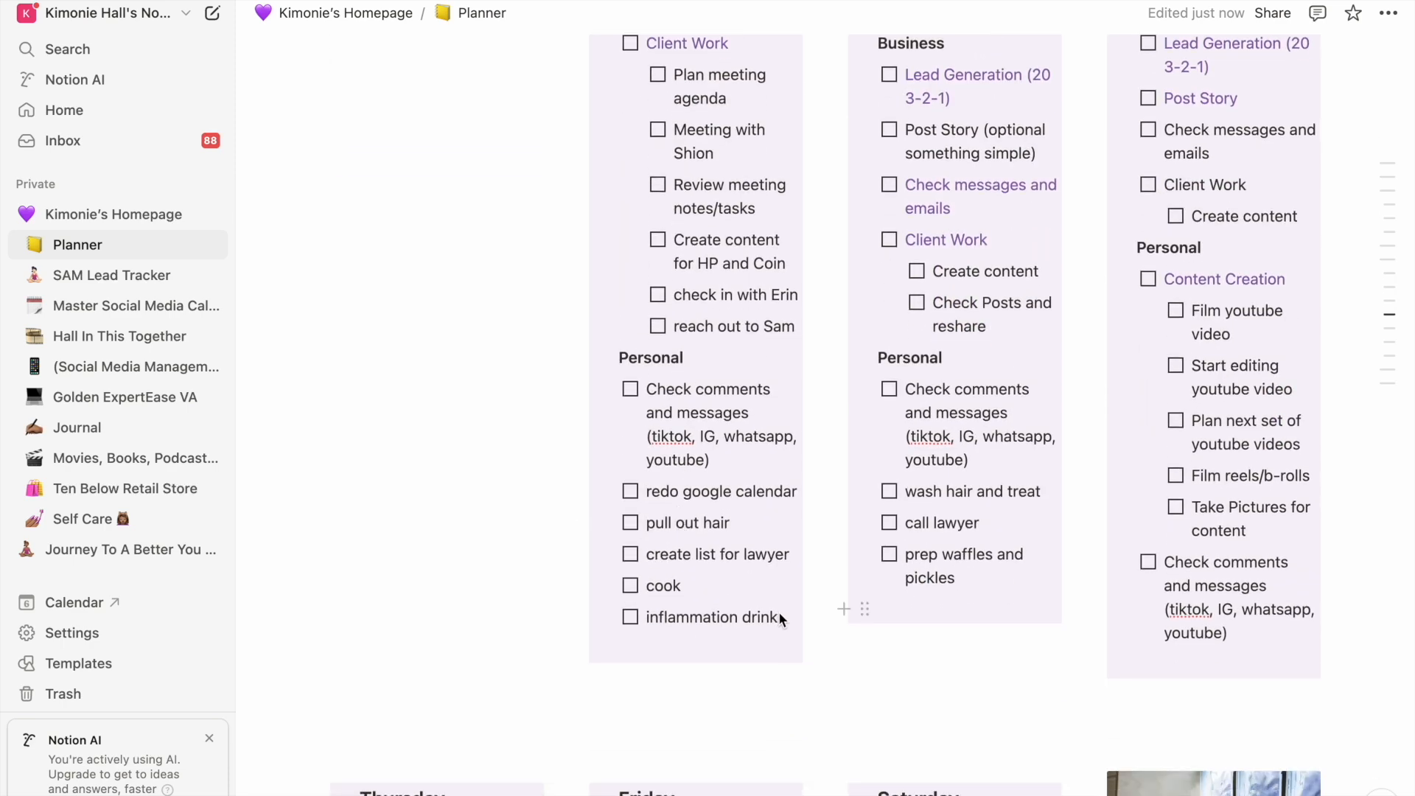
left_click(776, 616)
key("Return")
type("edit HITTs")
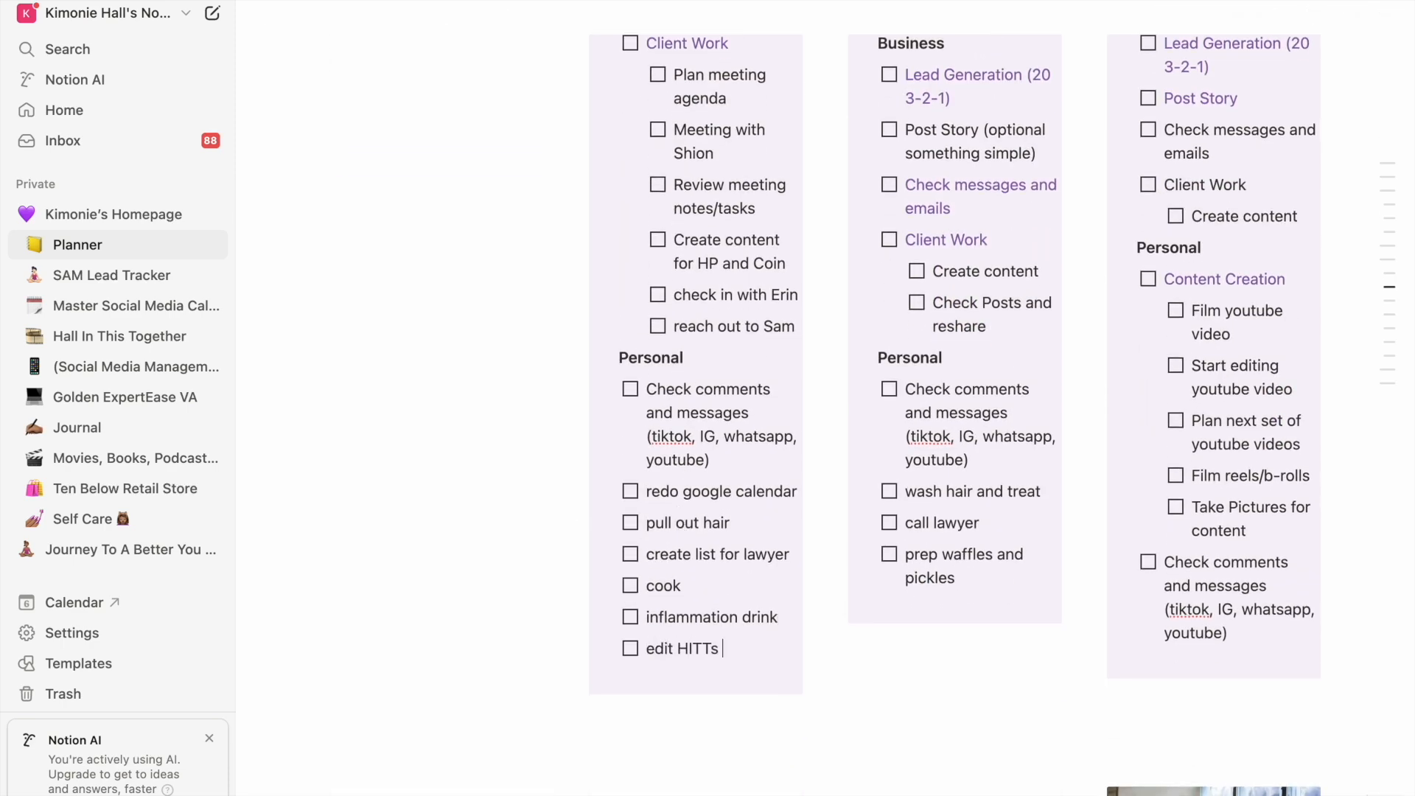
type("shorts")
scroll(761, 351, "up", 4)
scroll(761, 351, "down", 3)
key("Return")
type("GYm")
key("BackSpace")
type("M?")
- Add a "Gym" to-do below Read in Thursday's Routine list
scroll(946, 190, "up", 4)
left_click(998, 144)
left_click(670, 472)
scroll(669, 472, "down", 10)
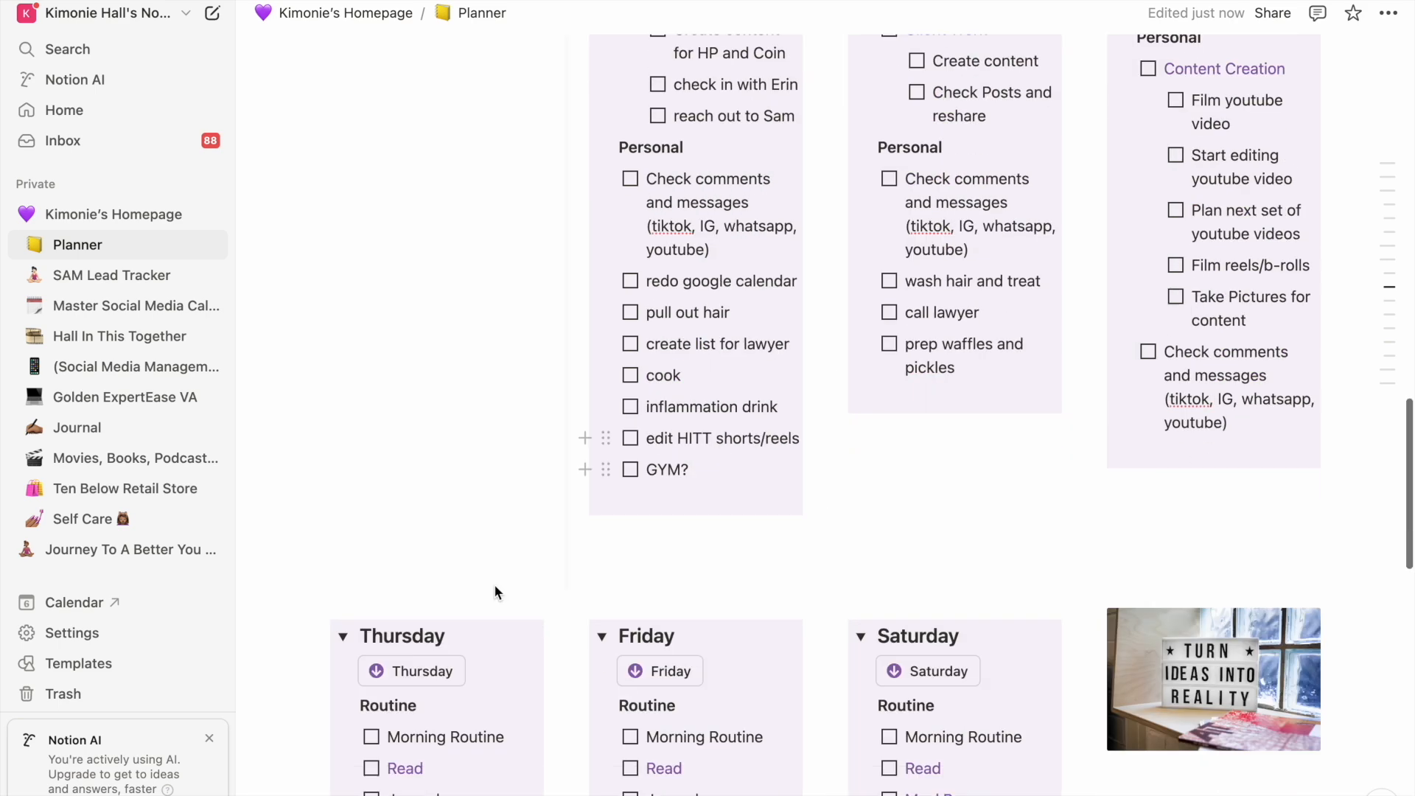
left_click(488, 368)
scroll(489, 374, "down", 3)
left_click(346, 364)
key("Return")
type("Gym")
double_click(292, 391)
left_click(557, 353)
left_click(552, 512)
scroll(546, 545, "down", 1)
left_click(471, 790)
scroll(472, 600, "down", 5)
left_click_drag(472, 600, 358, 308)
key("BackSpace")
left_click(430, 274)
scroll(516, 214, "up", 5)
scroll(515, 213, "down", 10)
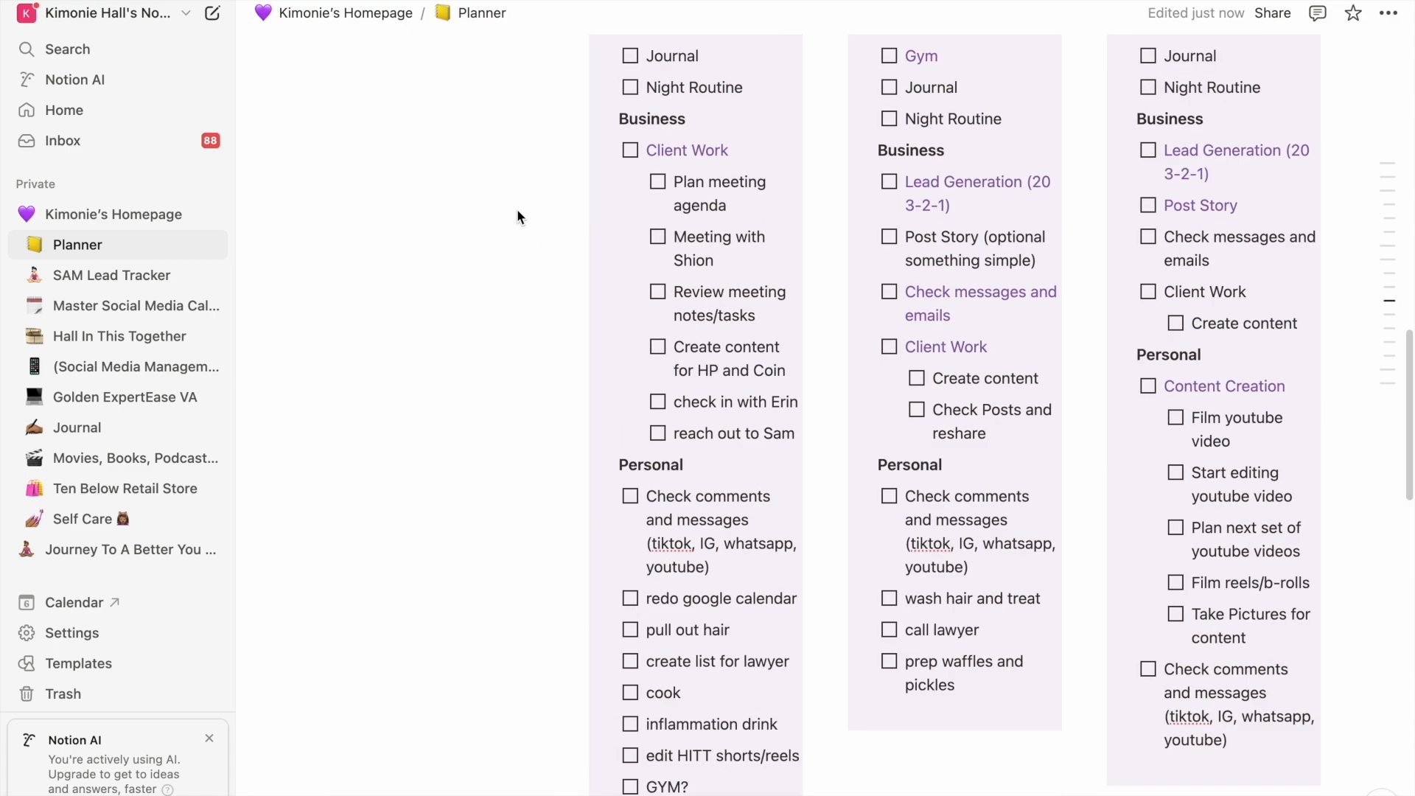
scroll(795, 427, "down", 3)
scroll(358, 490, "up", 6)
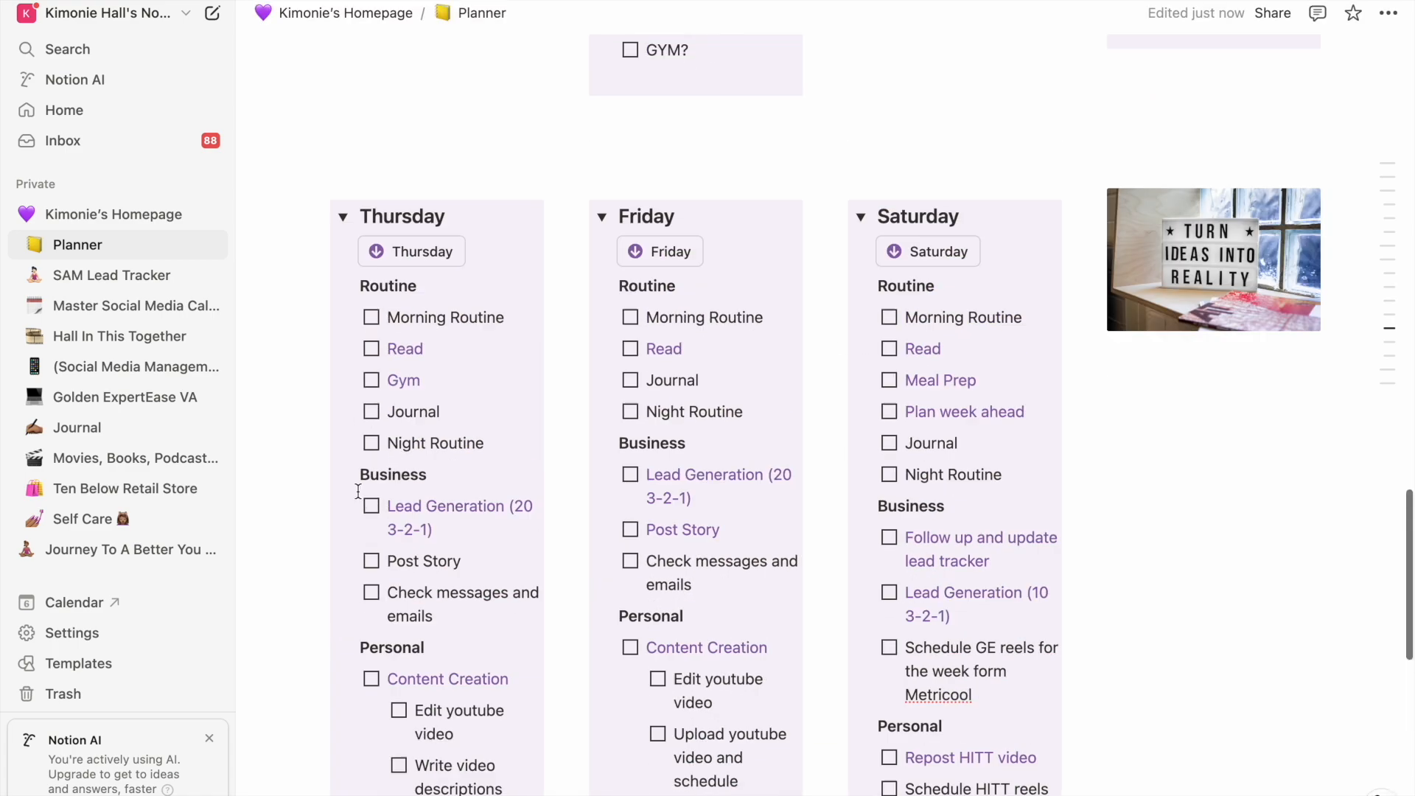
- Delete the Lead Generation to-do from Tuesday's Business list
scroll(358, 491, "up", 10)
left_click_drag(955, 312, 905, 289)
key("BackSpace")
key("BackSpace")
key("BackSpace")
- Move Tuesday's Check messages and emails to-do into Wednesday's Business list and delete Wednesday's original one
left_click(978, 367)
triple_click(978, 367)
left_click_drag(864, 344, 1209, 329)
triple_click(1209, 400)
key("BackSpace")
key("BackSpace")
key("BackSpace")
- Delete the optional Post Story to-do from Tuesday's Business list
scroll(973, 499, "up", 3)
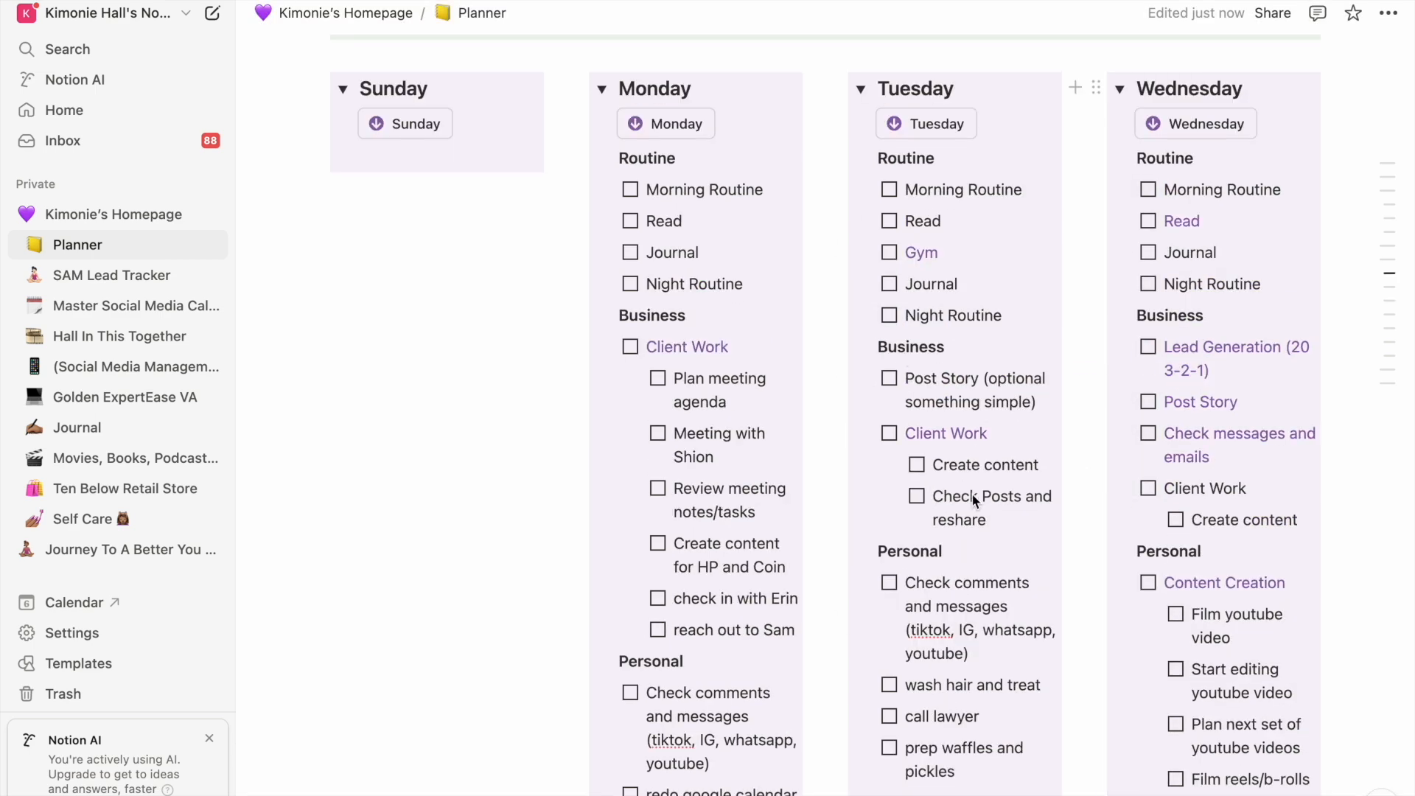
triple_click(955, 418)
key("BackSpace")
key("BackSpace")
key("BackSpace")
- Delete the Lead Generation and Post Story to-dos from Wednesday's Business list
scroll(985, 475, "down", 1)
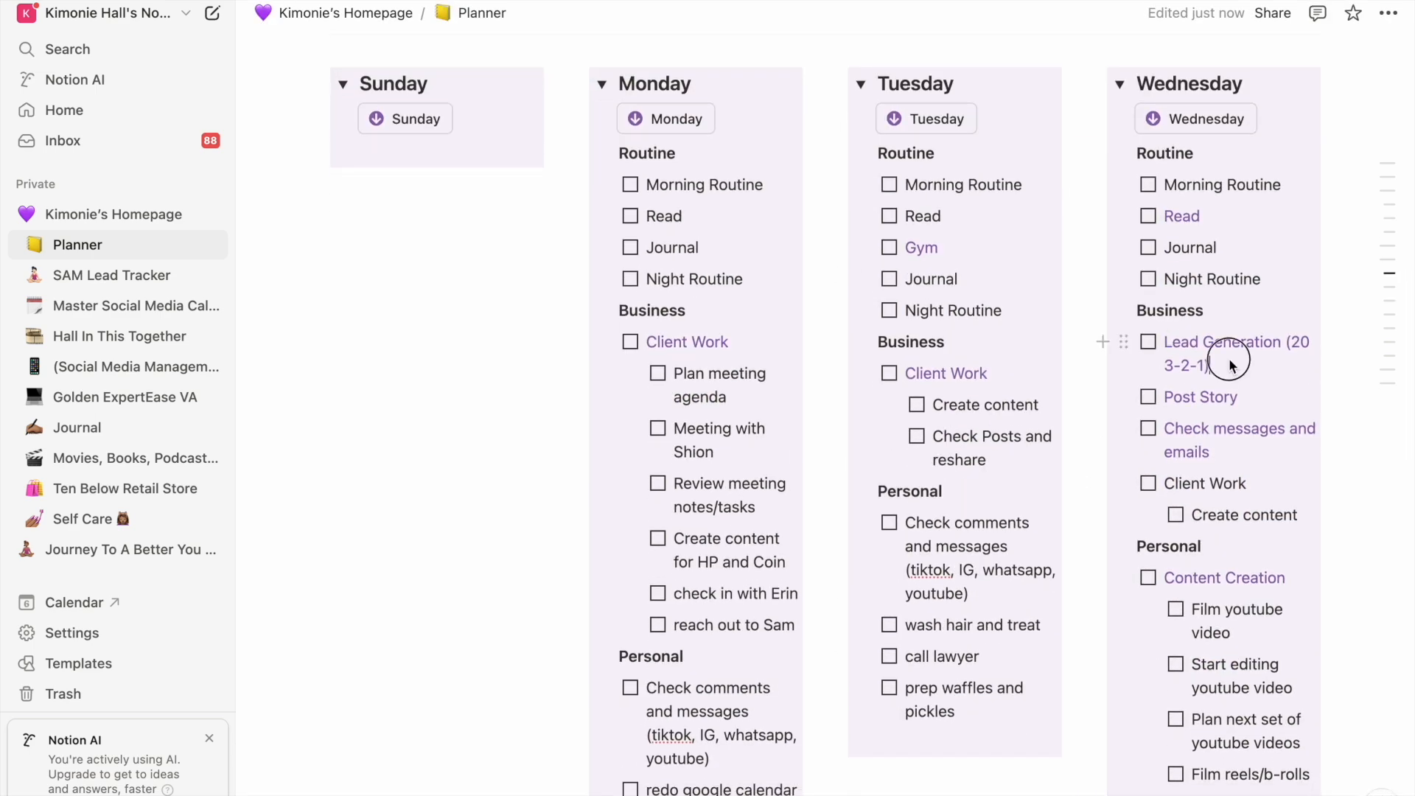
triple_click(1238, 359)
key("BackSpace")
key("BackSpace")
key("BackSpace")
triple_click(1209, 344)
key("BackSpace")
key("BackSpace")
key("BackSpace")
- Reword Wednesday's messages to-do as "Check GE messages and emails" and replace the Create content sub-task with a final report for the named client
left_click(1214, 342)
type("GE")
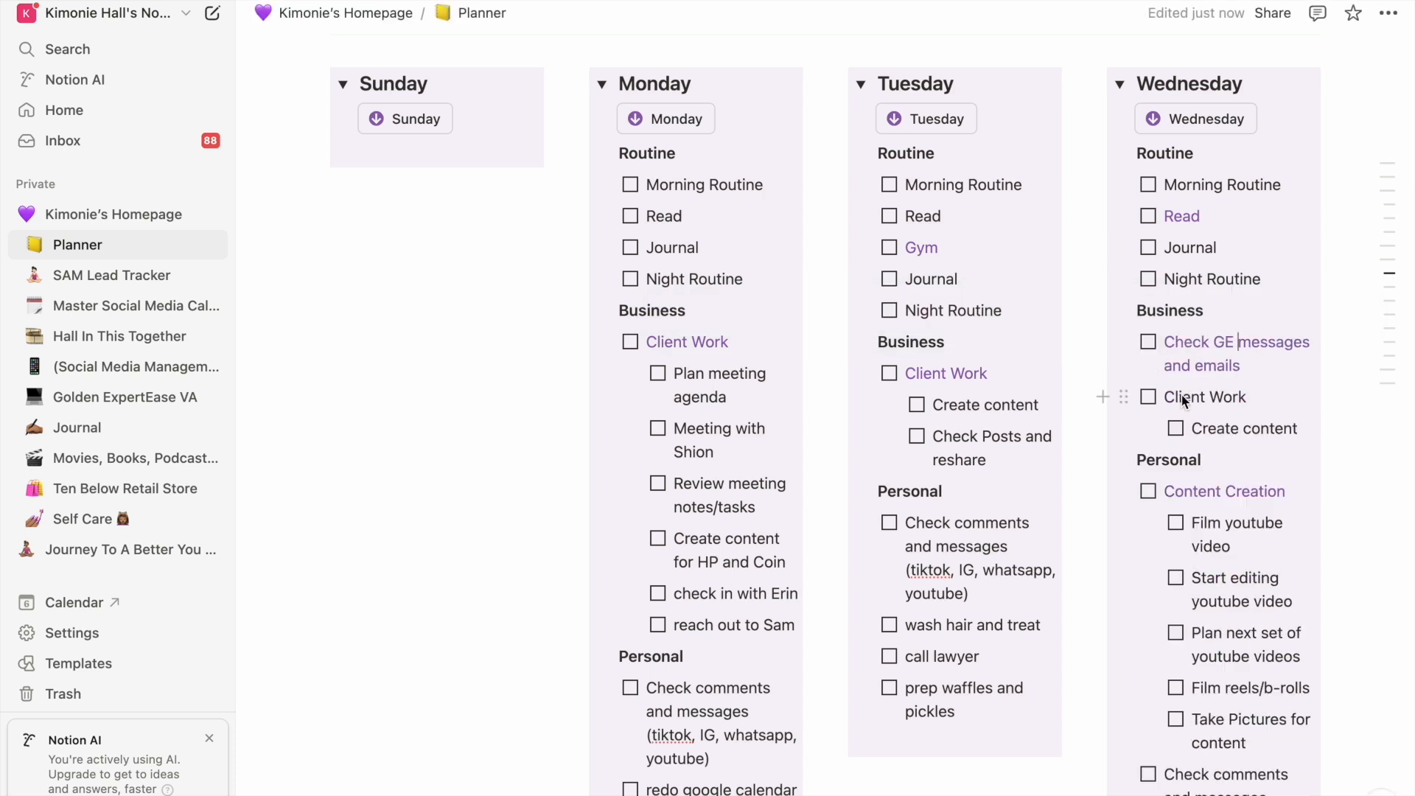
scroll(1185, 402, "down", 1)
triple_click(1302, 361)
type("final report for Erin")
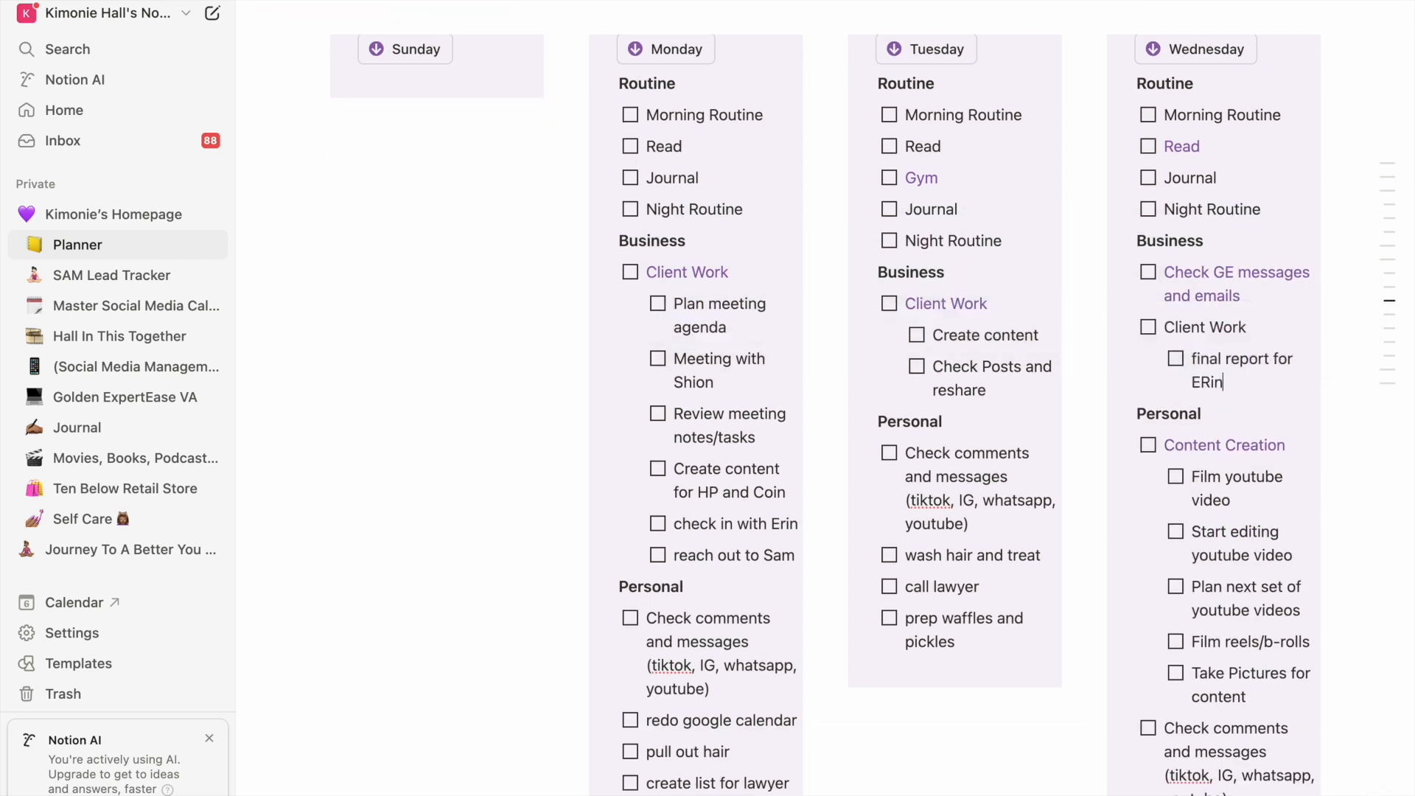
- Under Wednesday's Content Creation, reword Film youtube video as "Plan youtube video" and delete the editing, reels/b-rolls and picture-taking sub-tasks
double_click(1205, 477)
type("Plan")
scroll(1209, 417, "down", 2)
triple_click(1202, 417)
key("BackSpace")
key("BackSpace")
key("BackSpace")
triple_click(1224, 473)
key("BackSpace")
key("BackSpace")
key("BackSpace")
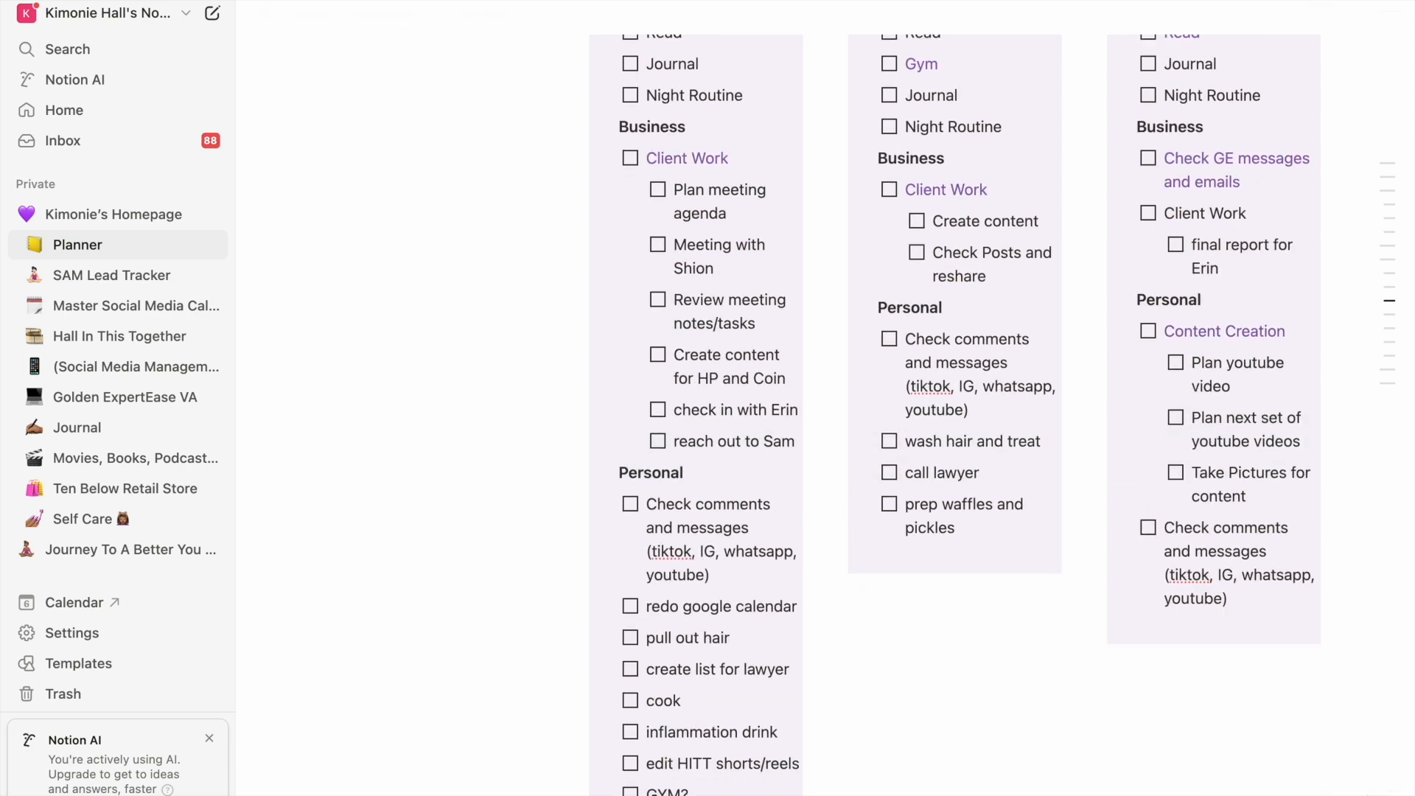
triple_click(1223, 474)
key("BackSpace")
key("BackSpace")
key("BackSpace")
- Replace the Lead Generation and Post Story to-dos in Thursday's Business list with "Update Lead tracker"
scroll(1149, 536, "down", 1)
scroll(1148, 533, "down", 10)
left_click_drag(462, 413, 387, 358)
key("BackSpace")
key("BackSpace")
key("super+z")
key("BackSpace")
type("Update Lead tracker")
- Add the to-do "double check metricool/unprivate accounts" at the end of Monday's Personal list
scroll(413, 541, "down", 3)
scroll(481, 457, "up", 20)
scroll(481, 457, "down", 15)
scroll(481, 458, "up", 10)
scroll(481, 465, "down", 1)
left_click(703, 618)
key("Return")
type("double check metricool/unprivate accounts")
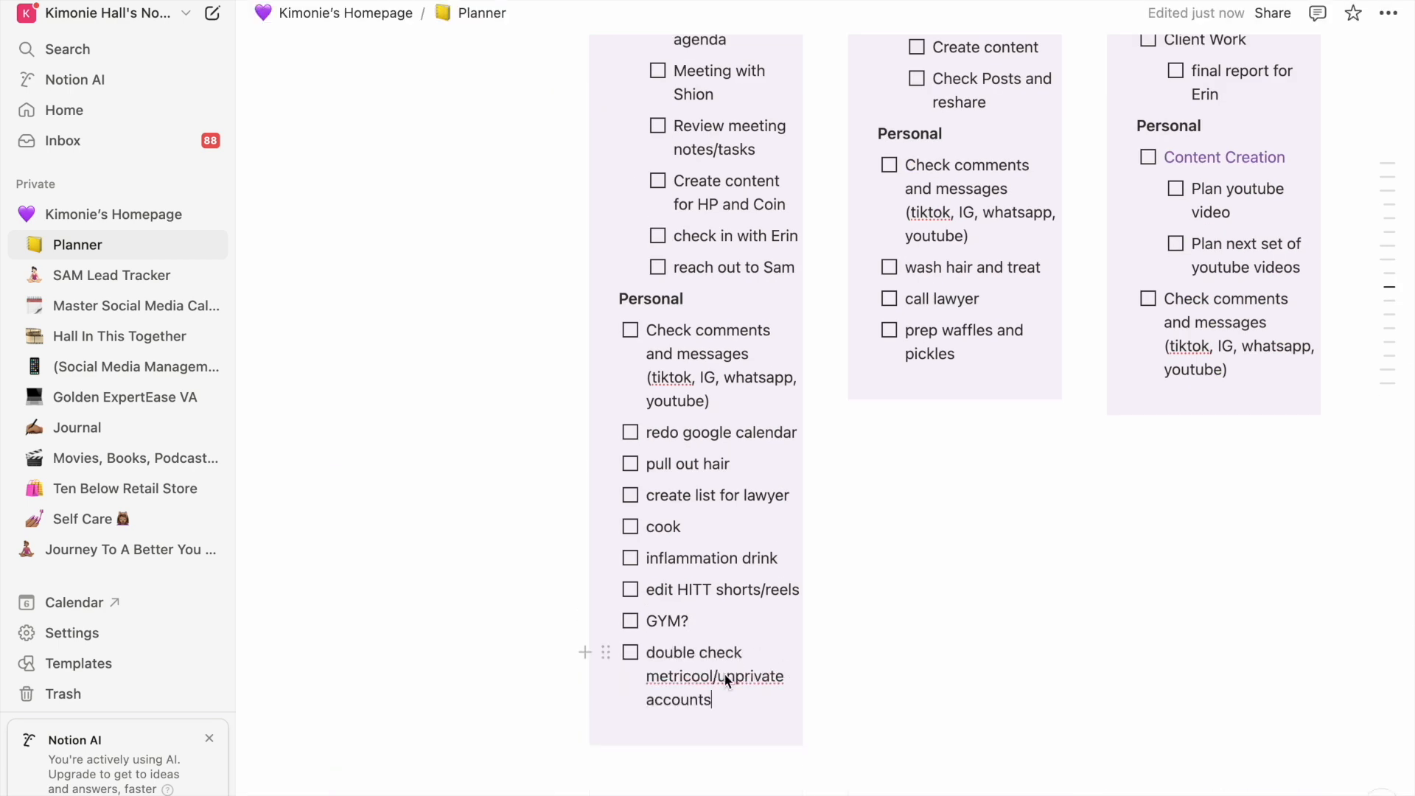
- Add the to-do "scripture jar" at the end of Tuesday's Personal list
left_click(916, 520)
scroll(916, 520, "up", 4)
scroll(916, 520, "down", 1)
left_click(977, 543)
key("Return")
type("scripture jar")
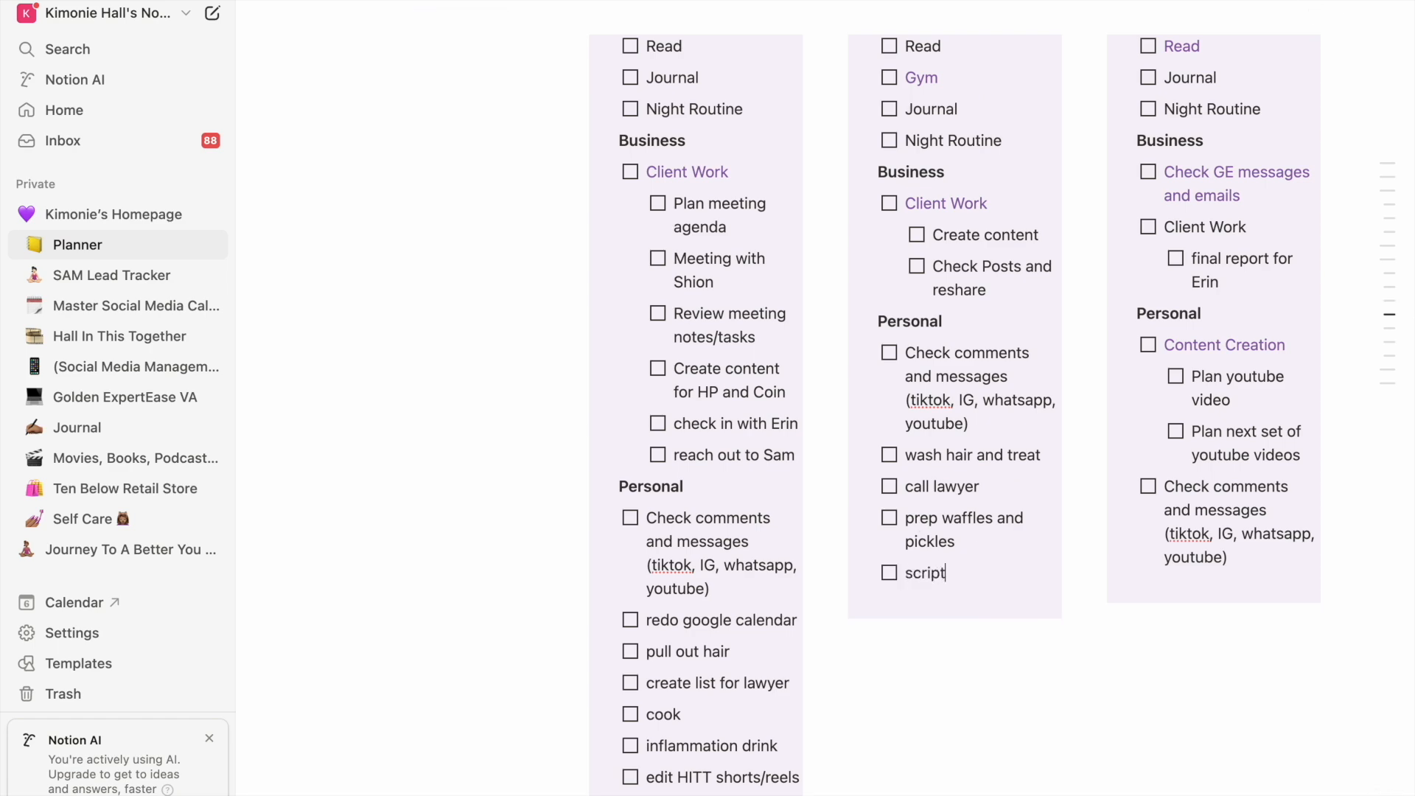
scroll(894, 663, "down", 4)
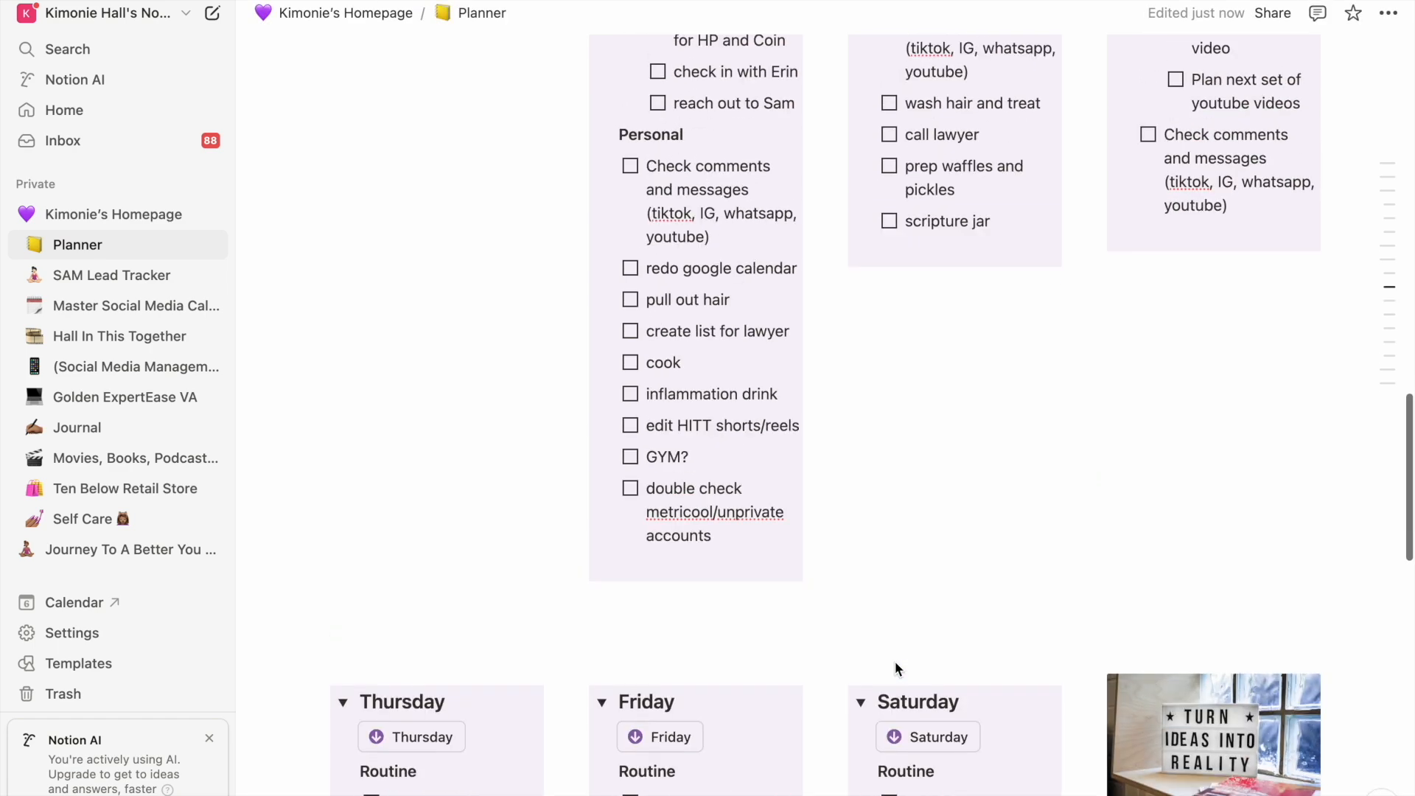
- Expand the Morning DAILY routine and delete its walk and make breakfast to-dos
scroll(895, 661, "up", 10)
scroll(896, 669, "up", 2)
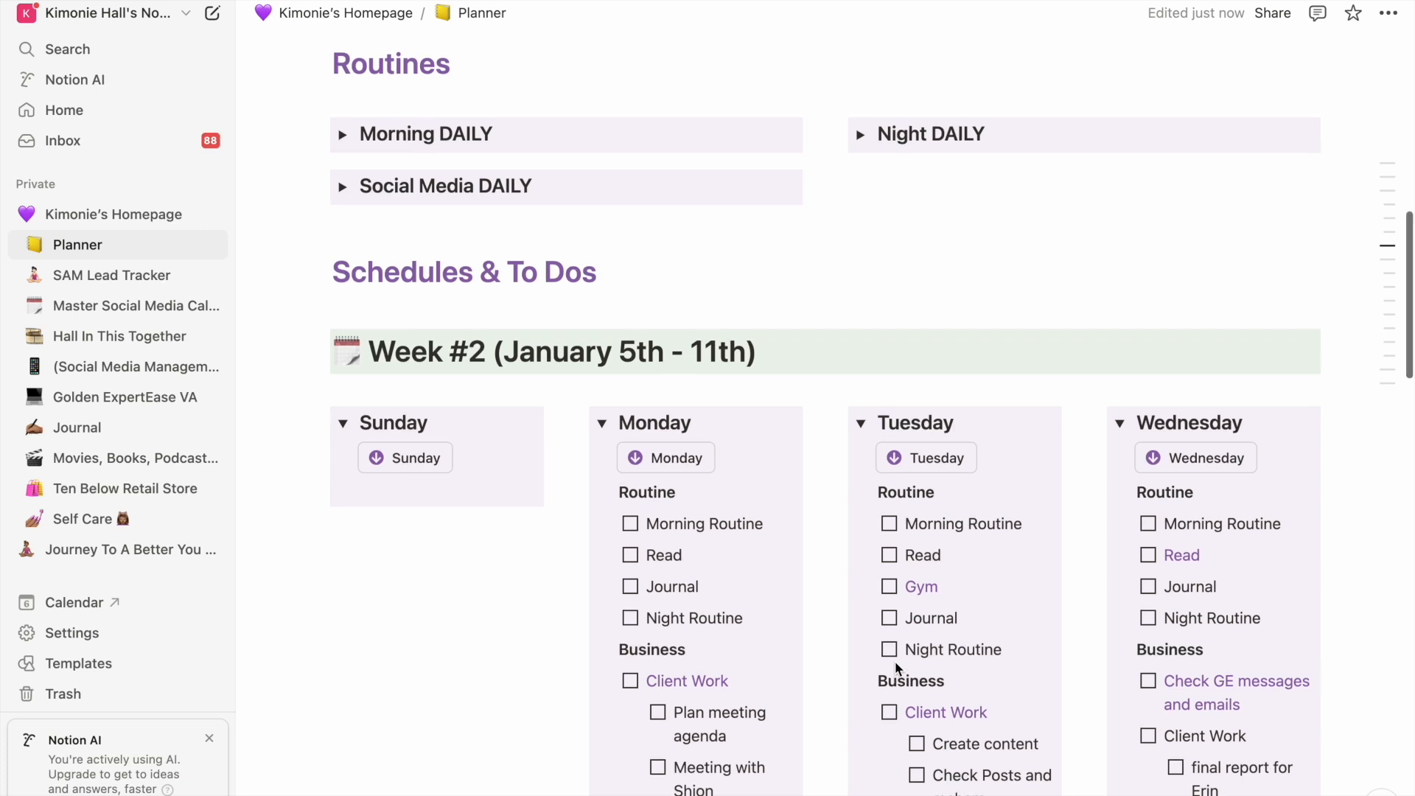
scroll(896, 668, "down", 1)
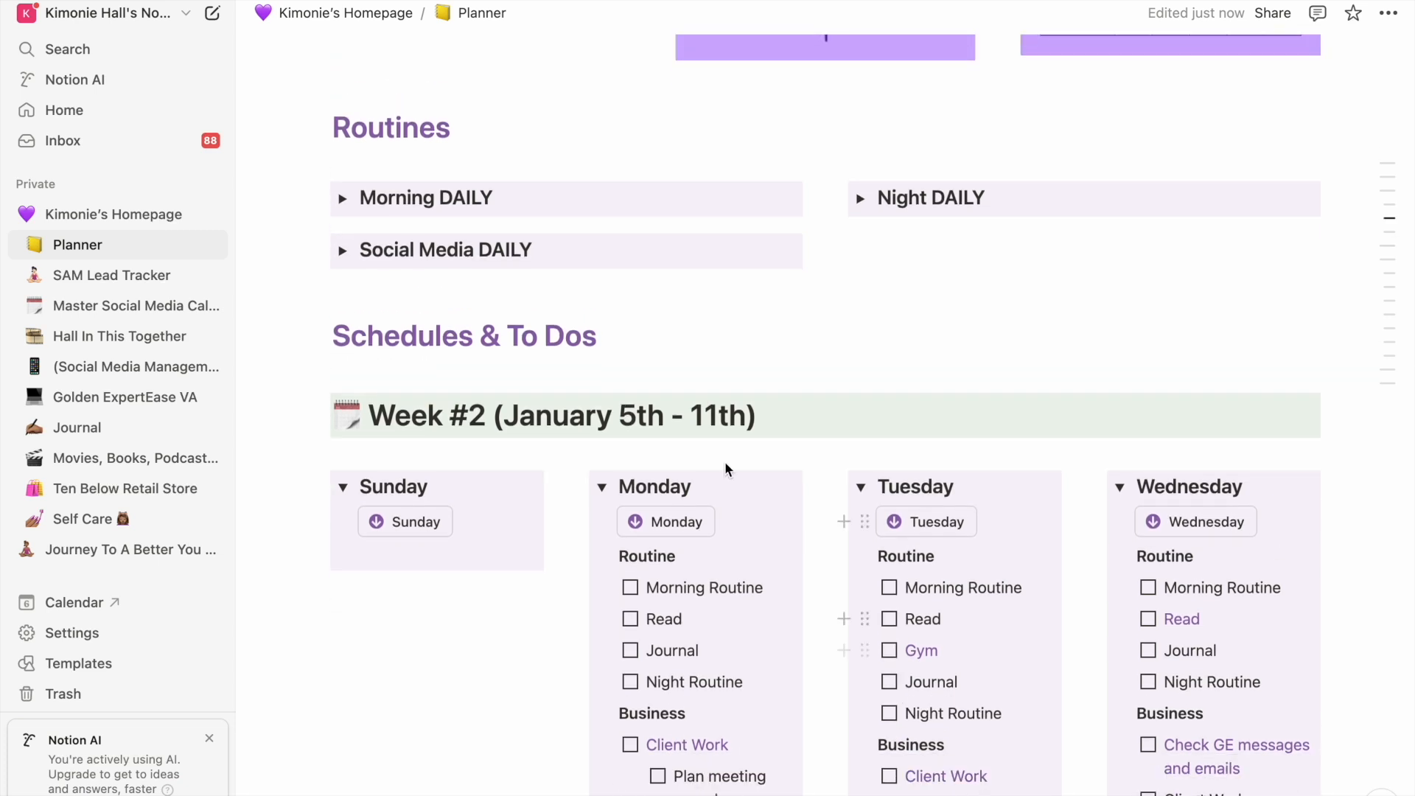
left_click(342, 197)
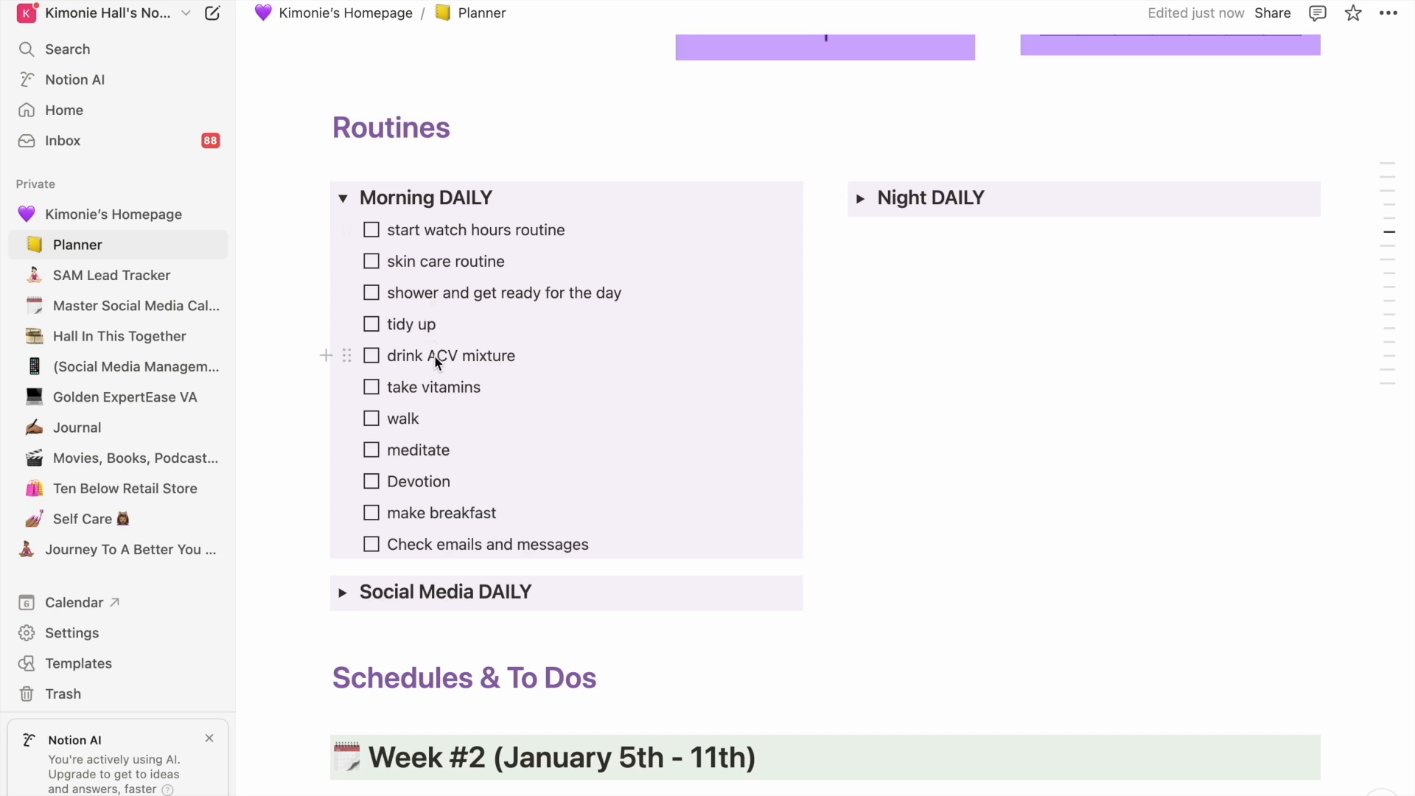
double_click(403, 418)
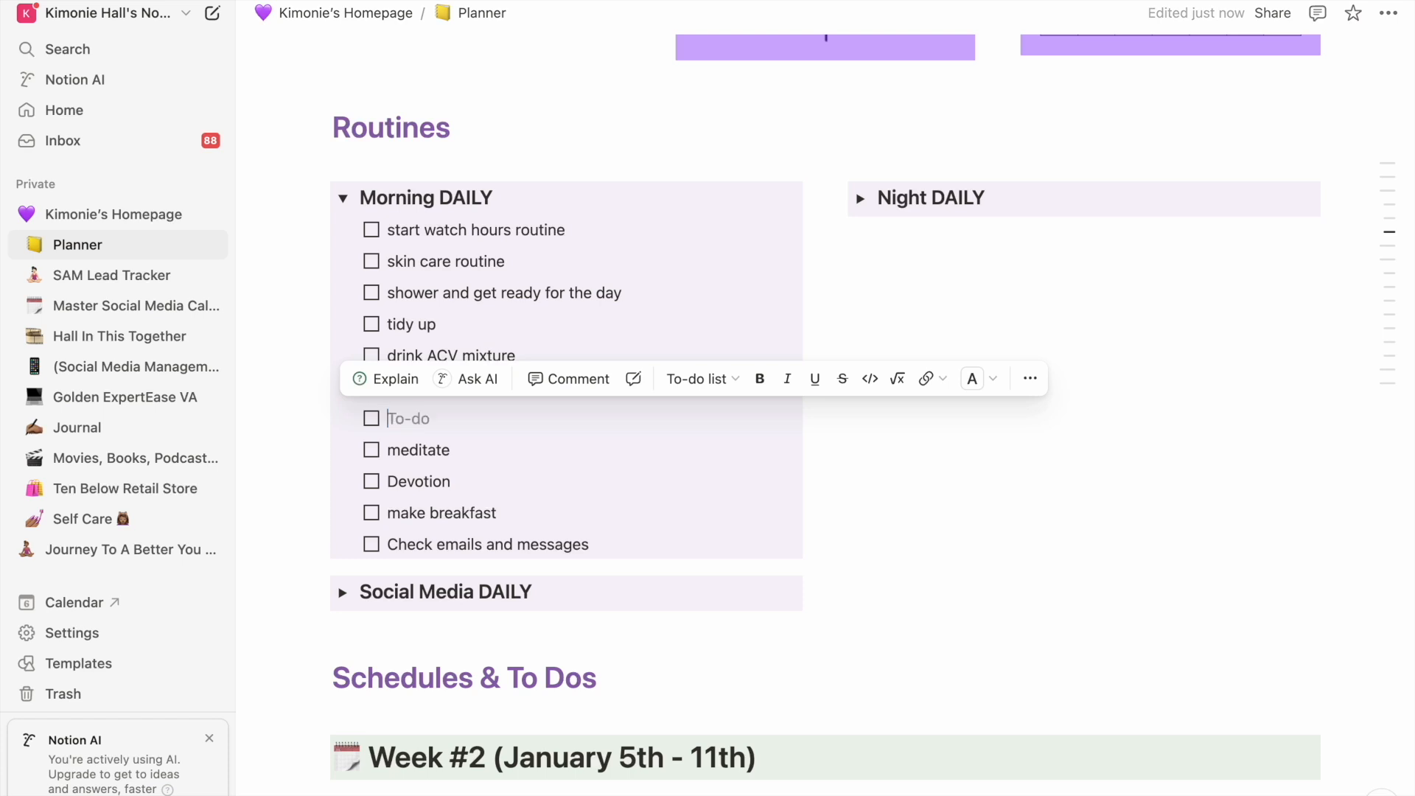
key("BackSpace")
key("BackSpace")
triple_click(452, 483)
key("BackSpace")
key("BackSpace")
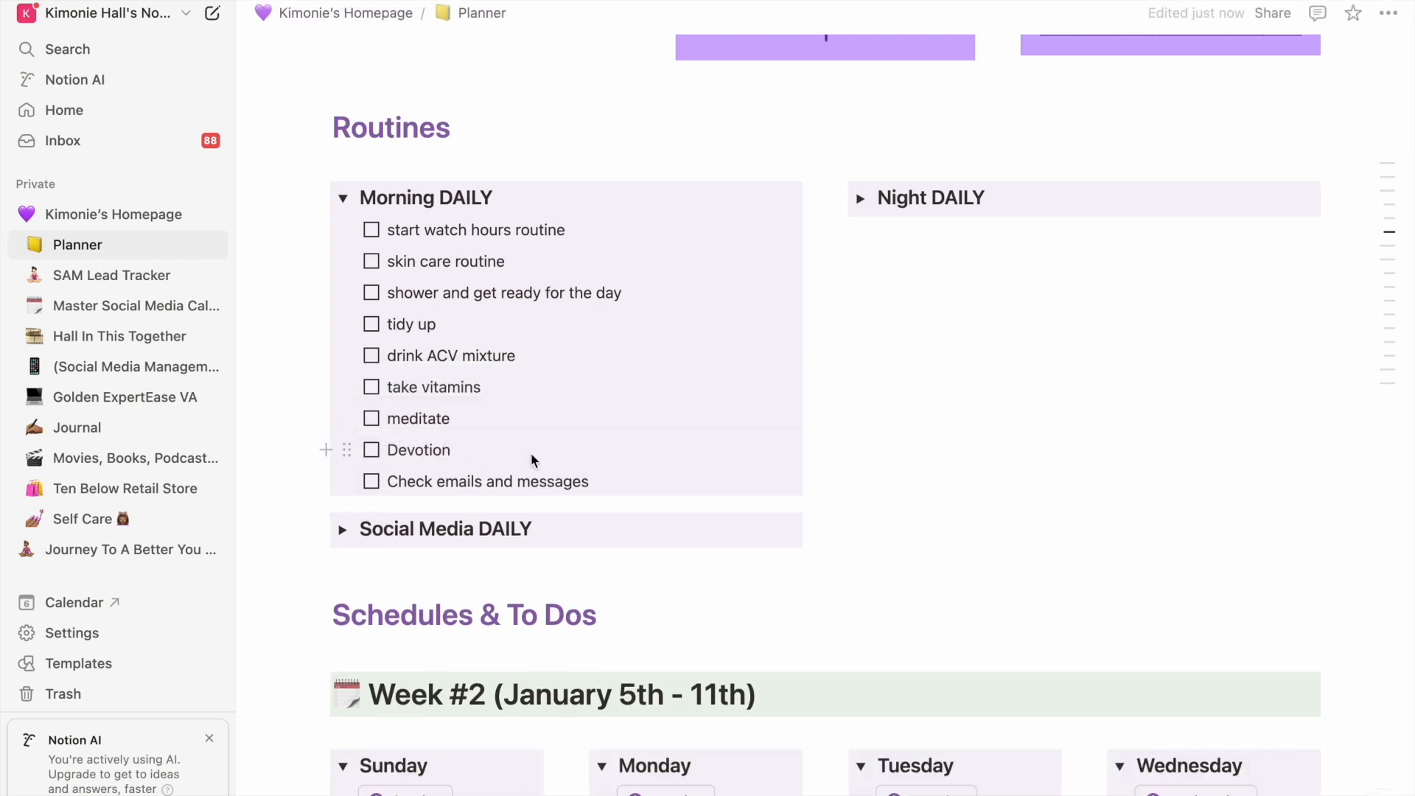
- Delete the Check emails and messages to-do from the end of the Morning DAILY routine
triple_click(556, 483)
key("BackSpace")
key("BackSpace")
key("BackSpace")
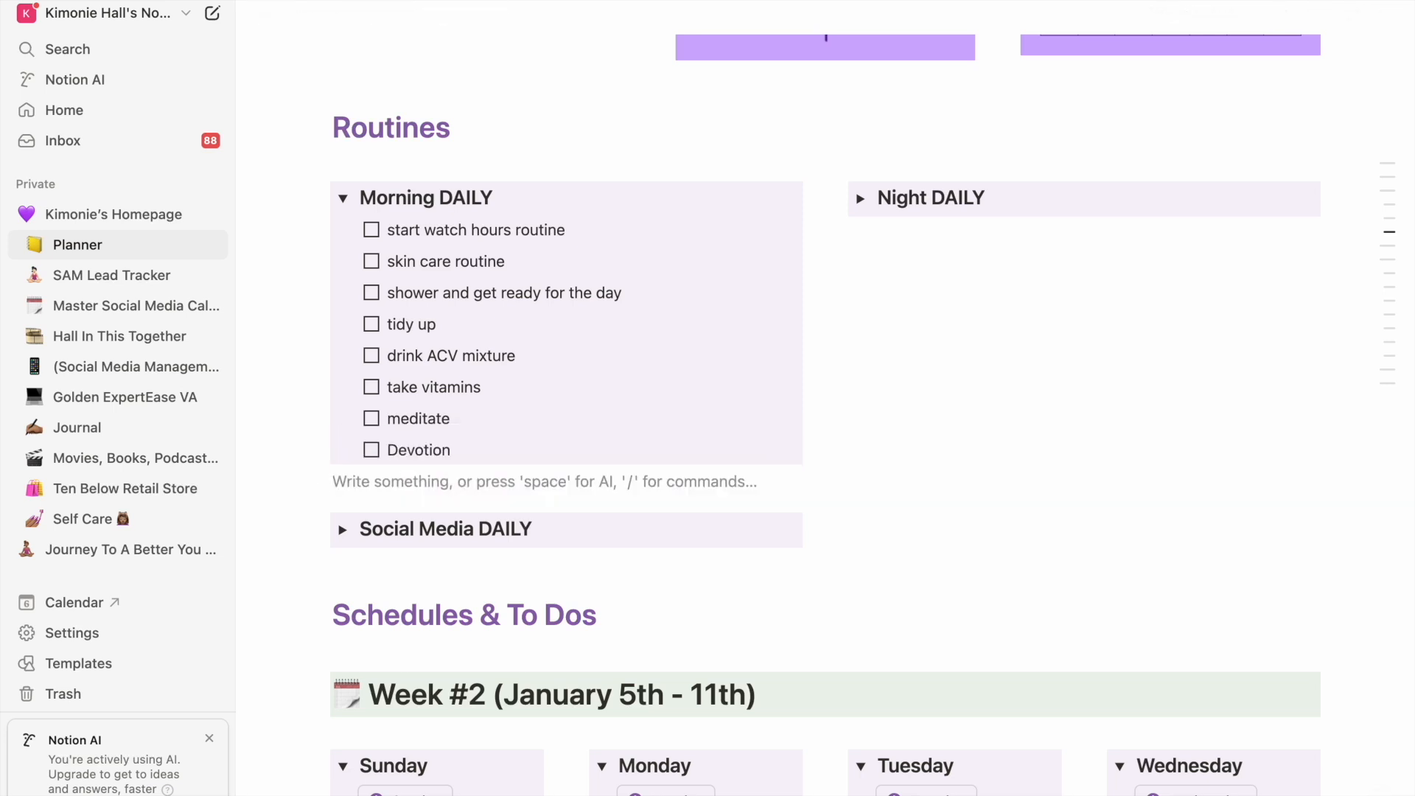
- Review the Night DAILY routine, then collapse both daily routines and remove the empty line under Morning DAILY
left_click(859, 198)
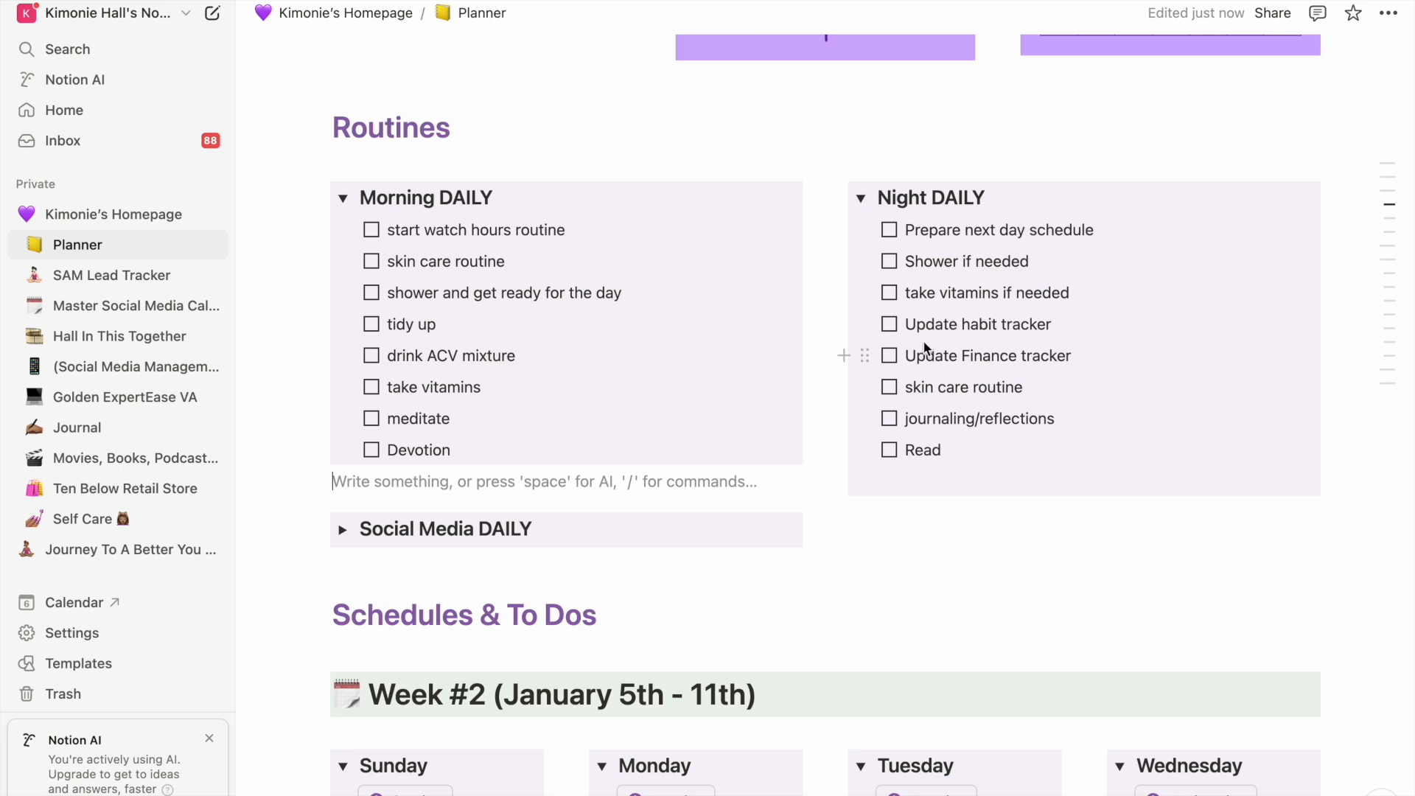
left_click(859, 197)
left_click(342, 198)
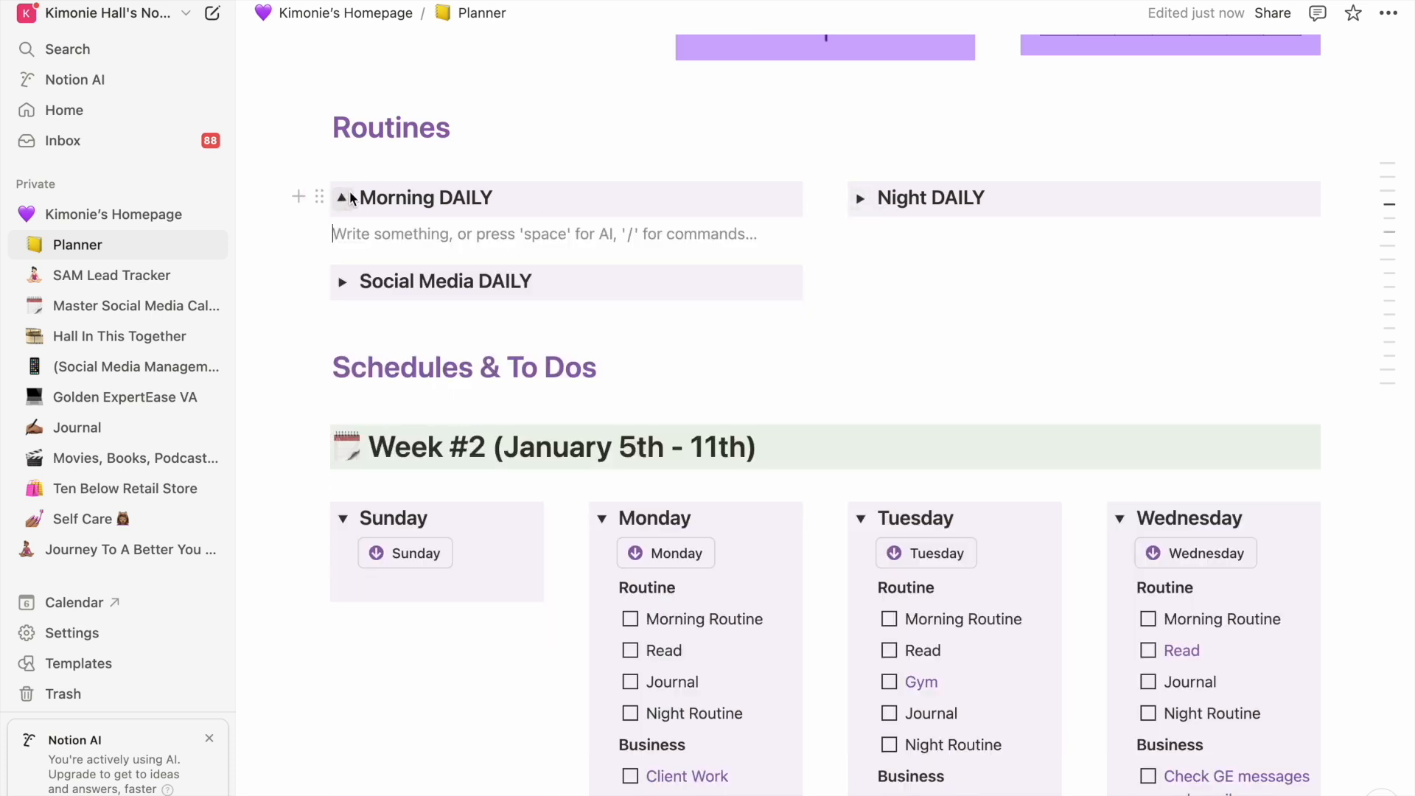
key("BackSpace")
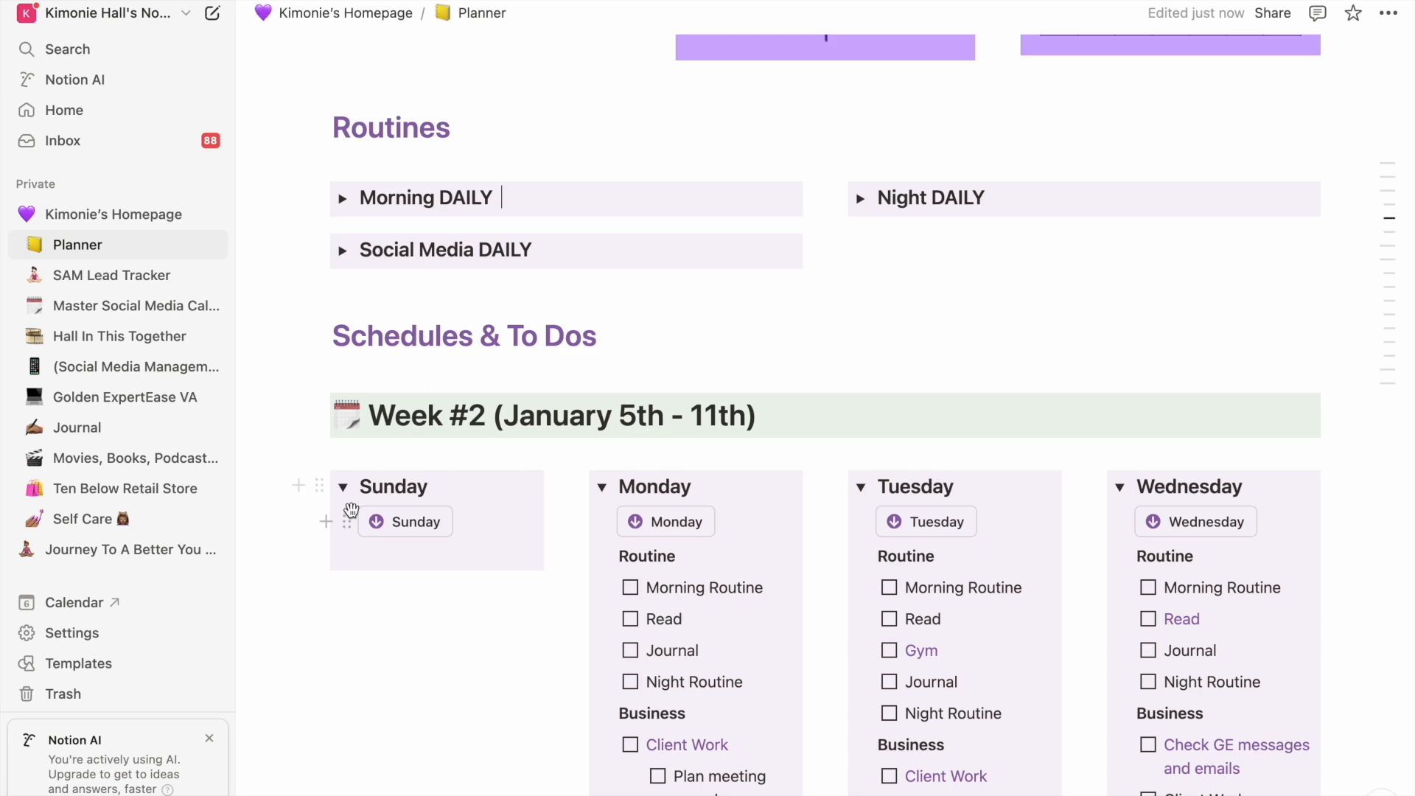
- Collapse the Tuesday, Wednesday, Thursday, Friday and Saturday lists of Week #2
scroll(351, 508, "down", 8)
scroll(352, 510, "up", 3)
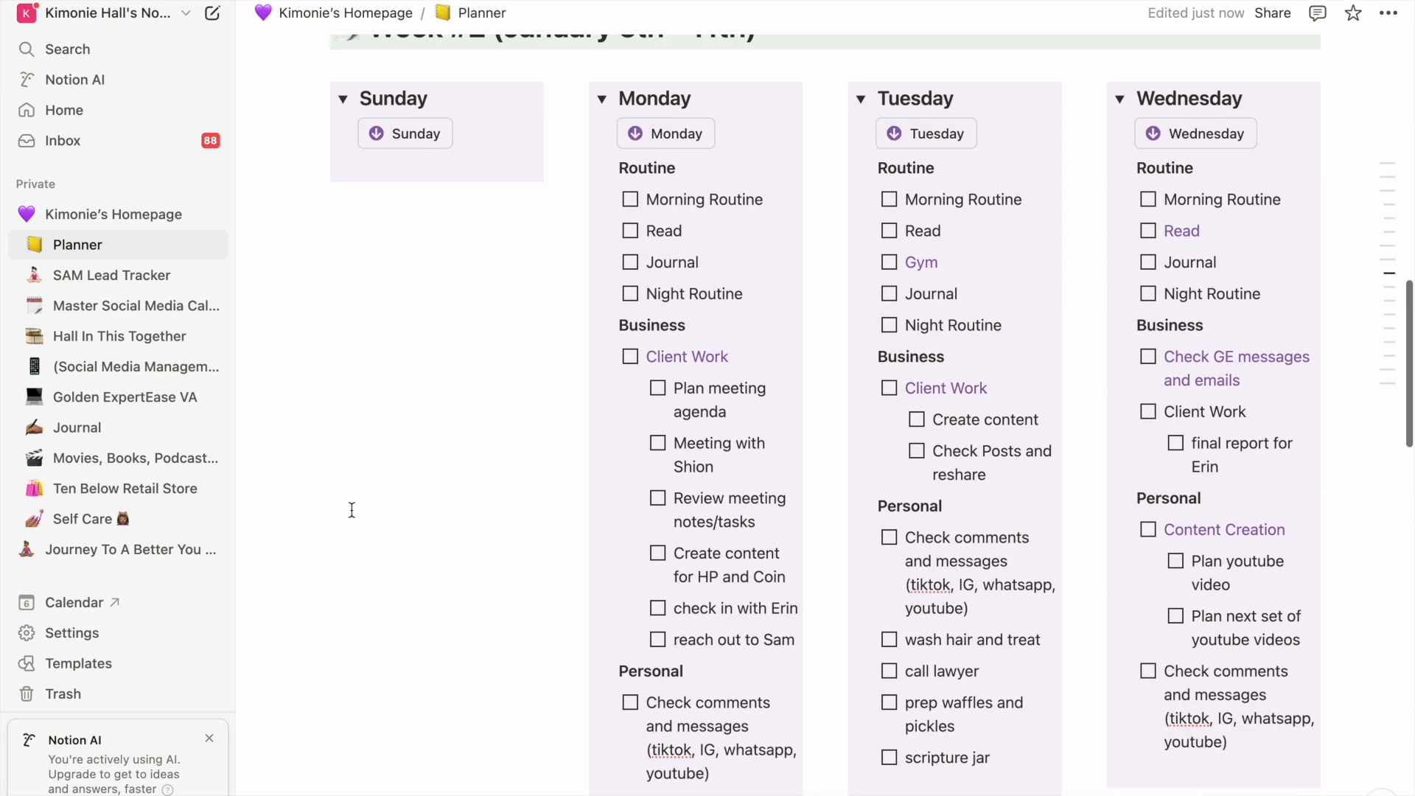
left_click(860, 99)
left_click(1117, 100)
scroll(727, 358, "down", 10)
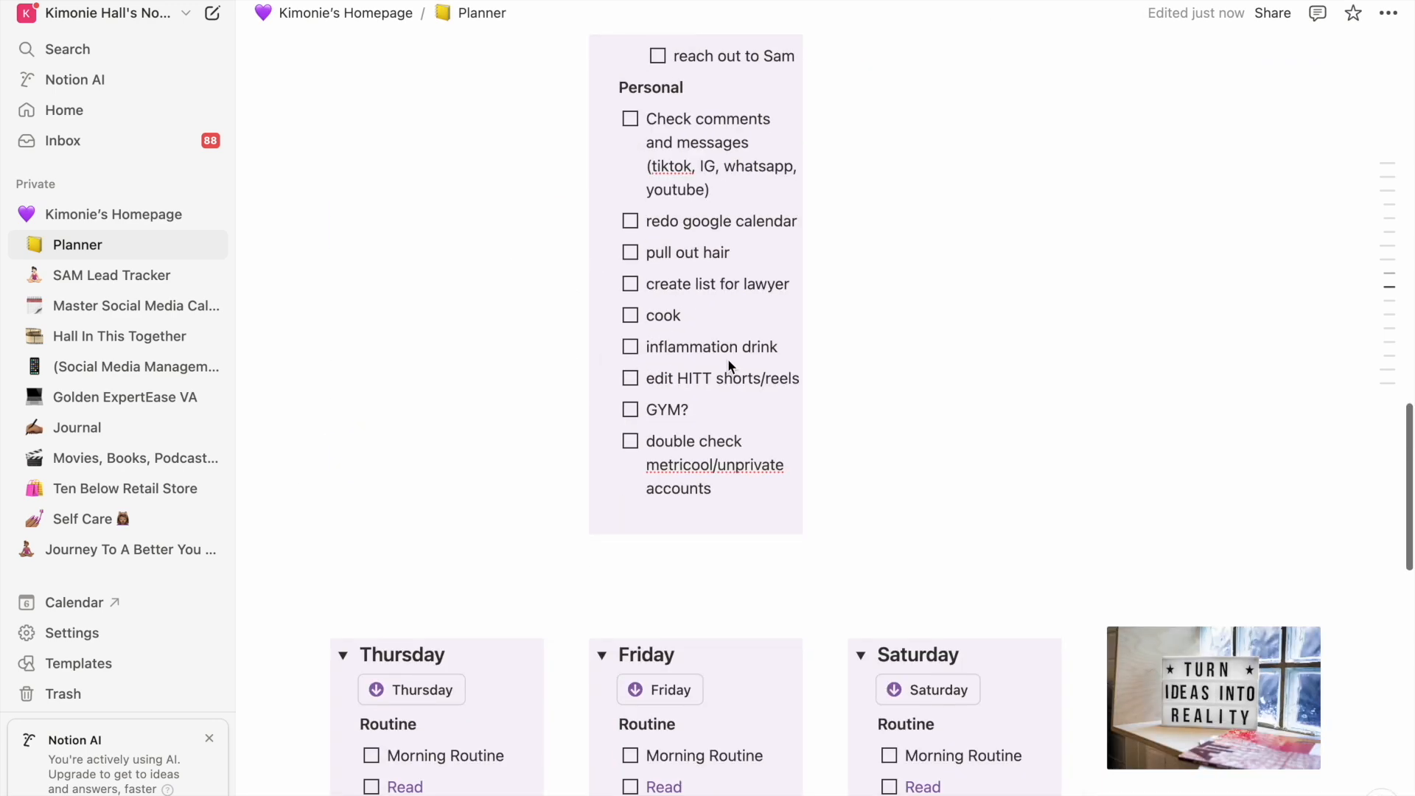
left_click(344, 516)
left_click(601, 519)
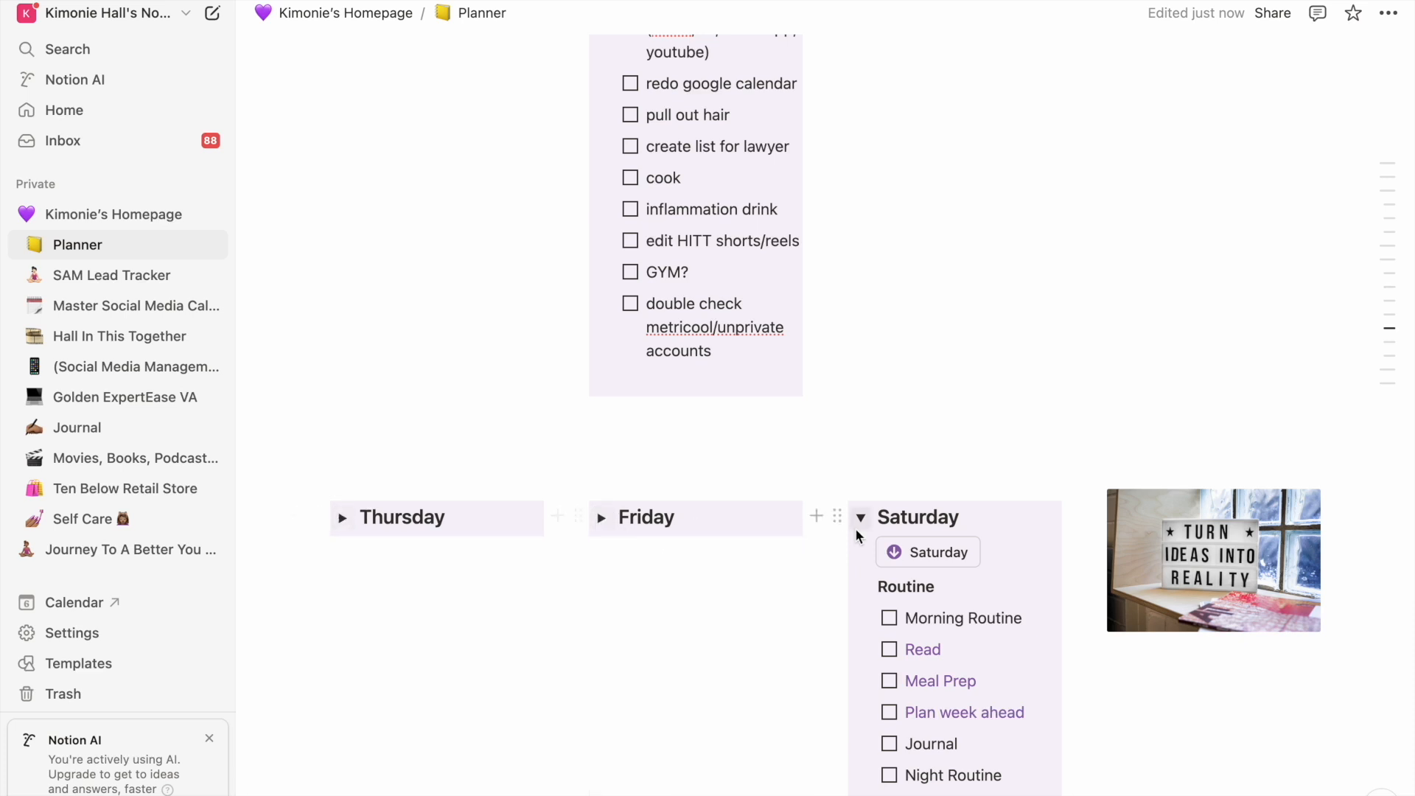
left_click(860, 518)
- Mark Monday's Morning Routine to-do as done
scroll(864, 516, "up", 10)
scroll(864, 516, "up", 2)
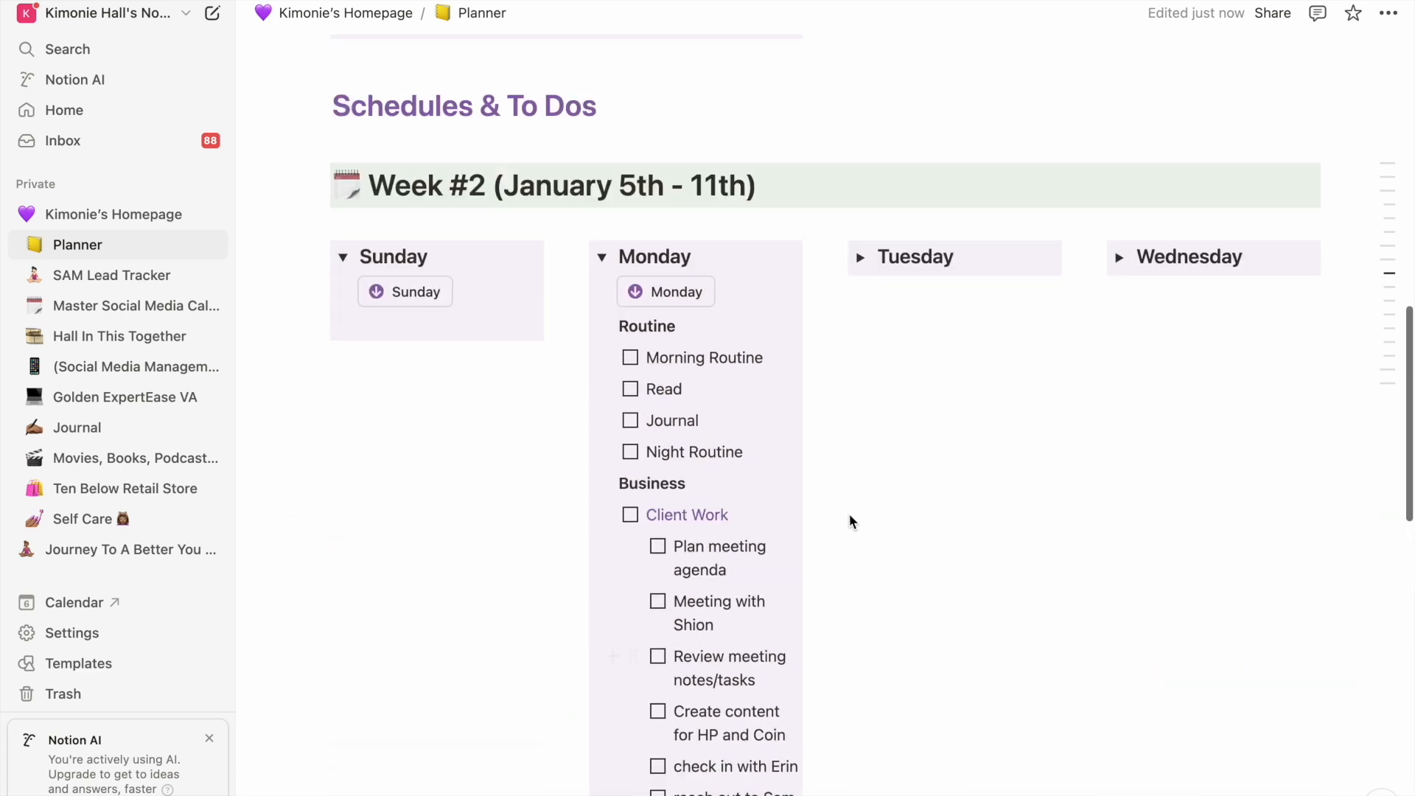
left_click(630, 374)
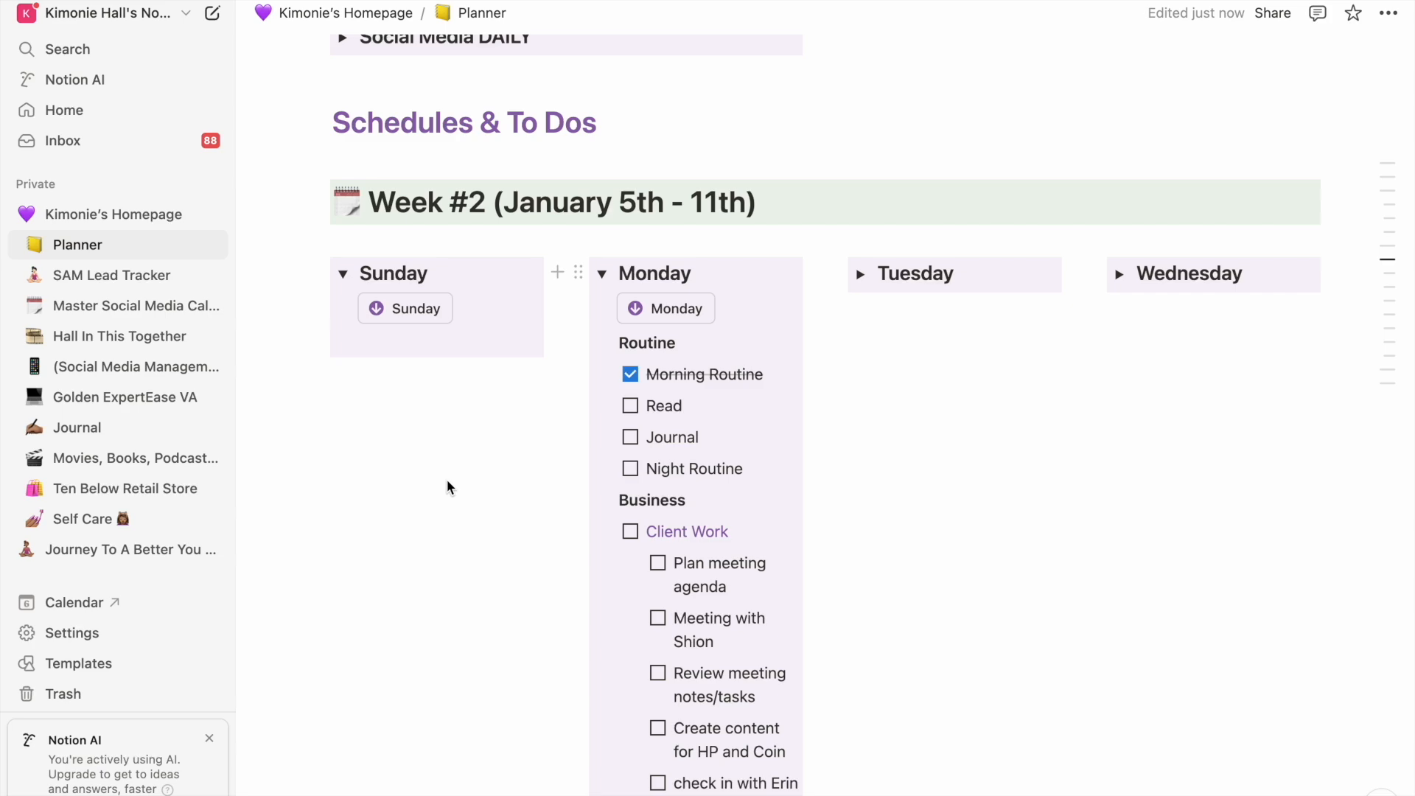
scroll(447, 479, "up", 1)
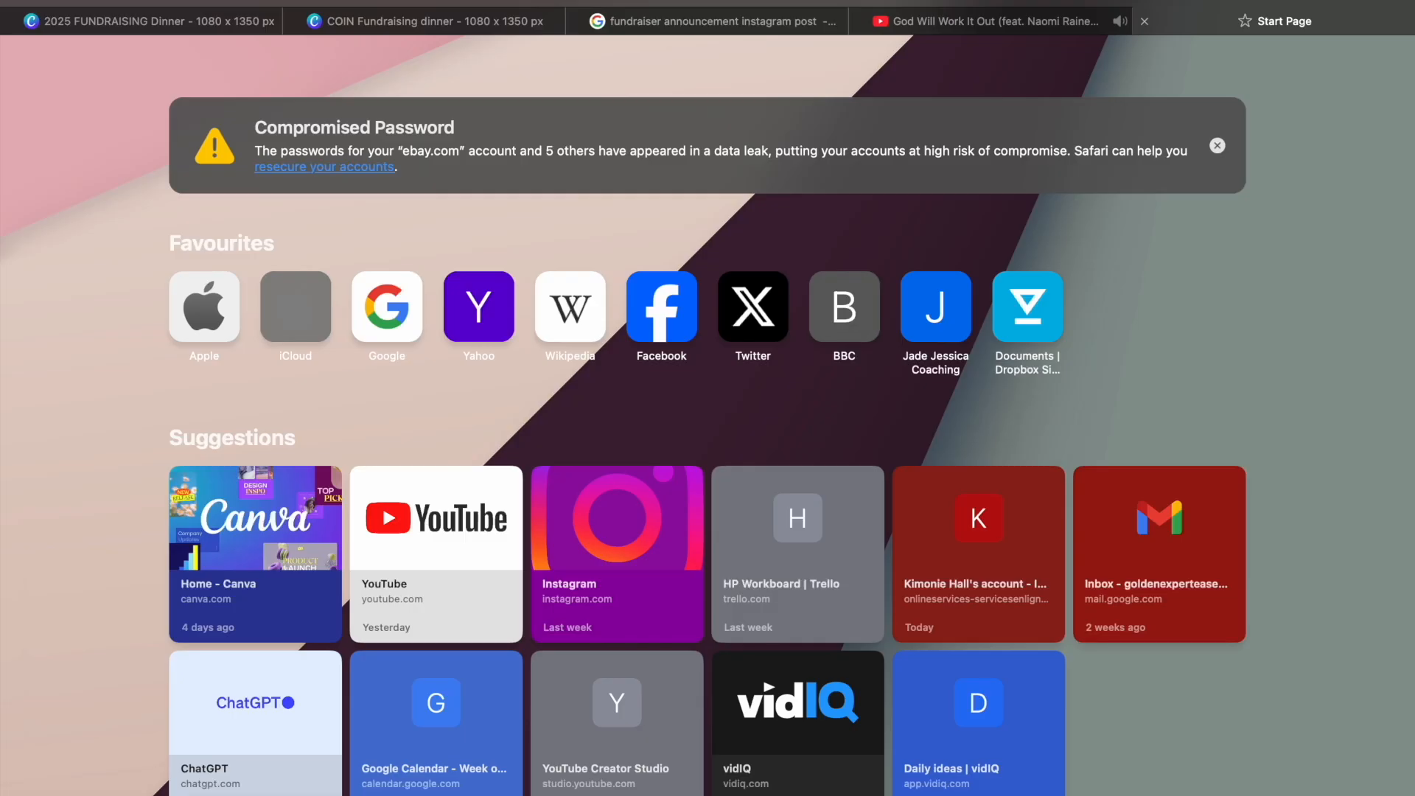
- Switch to Google Calendar and move Monday's recurring Morning Routine to 8 – 9:15am for this and following events
type("google ca")
key("Escape")
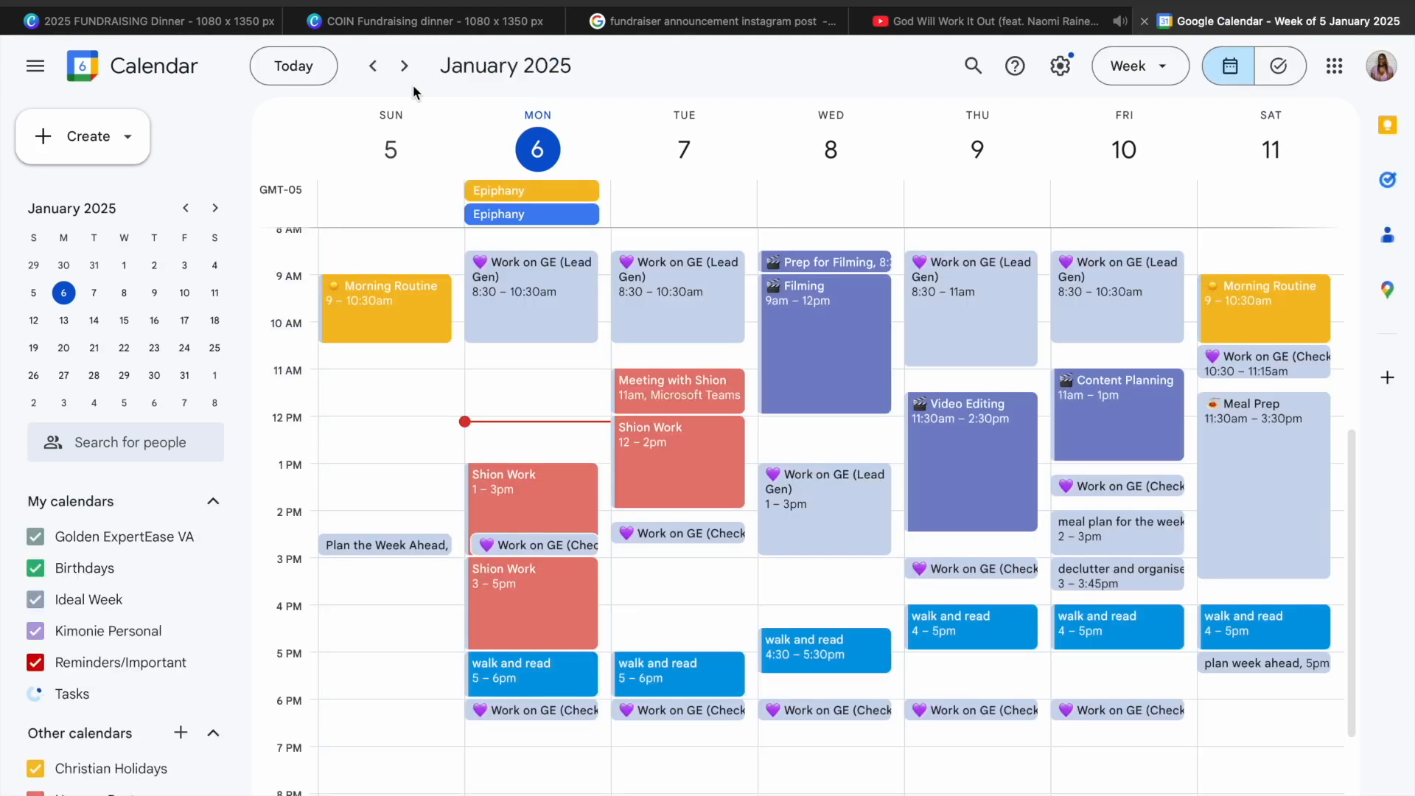
scroll(559, 329, "up", 3)
left_click_drag(559, 329, 555, 398)
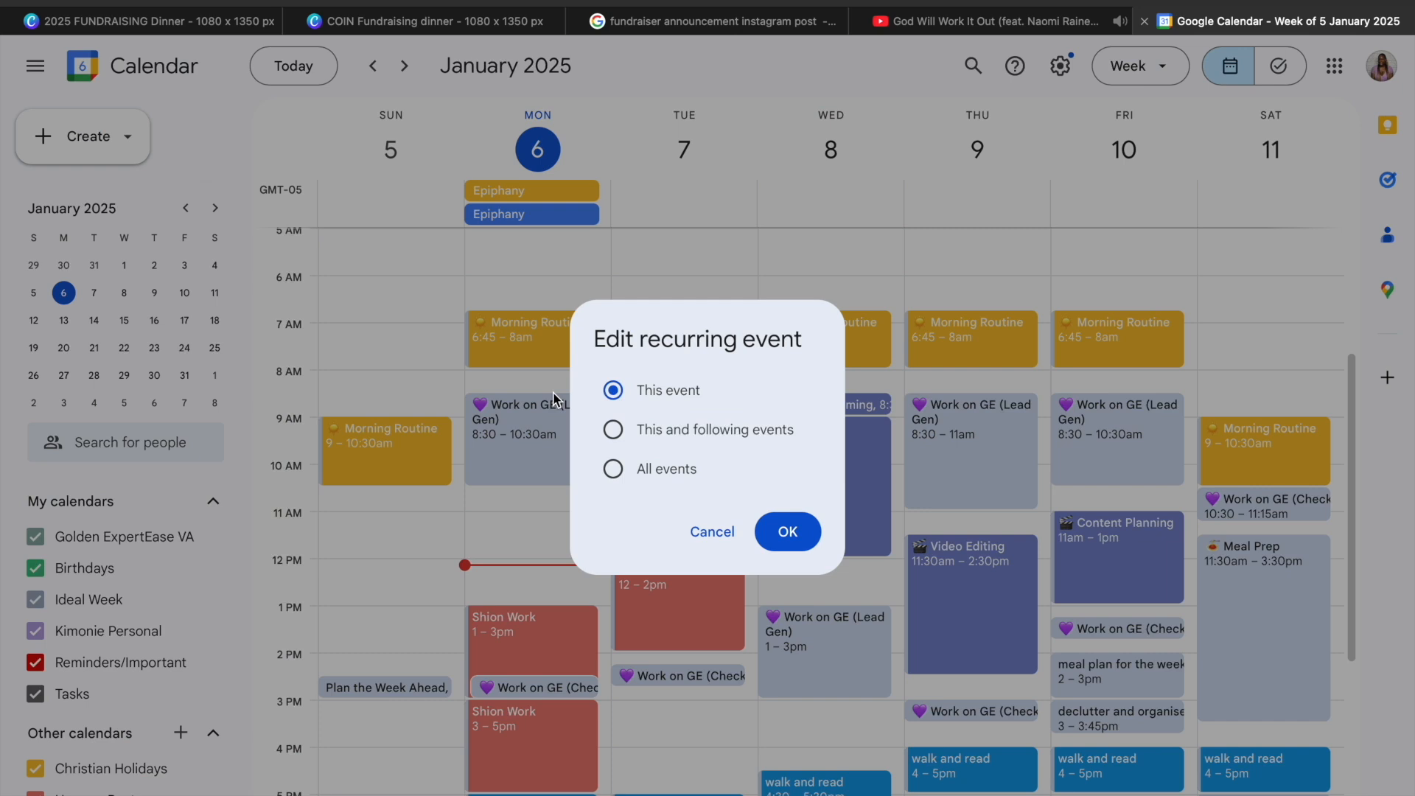
left_click(613, 430)
left_click(783, 528)
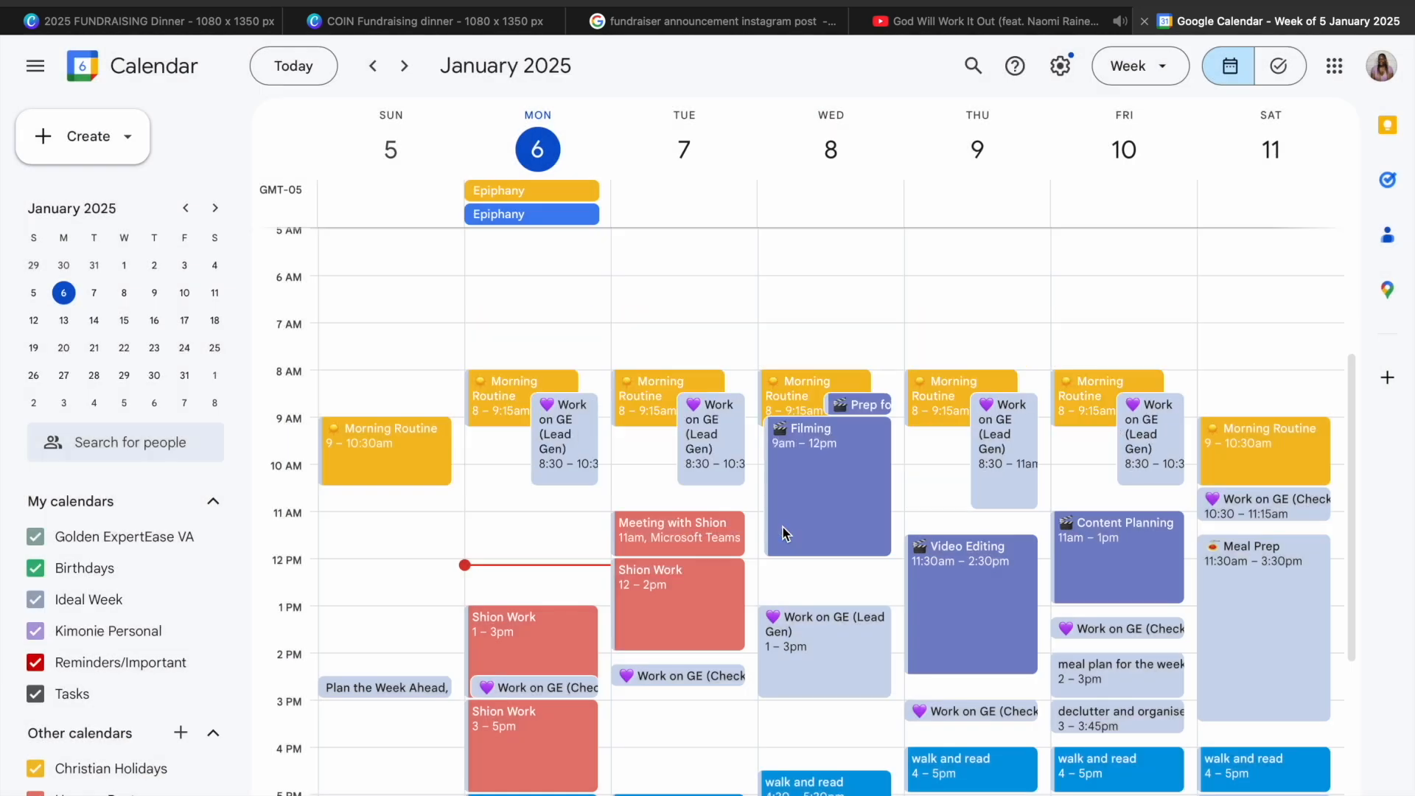
- Move Tuesday's 11am Microsoft Teams meeting to Monday at 4pm for this and following events
scroll(782, 528, "down", 2)
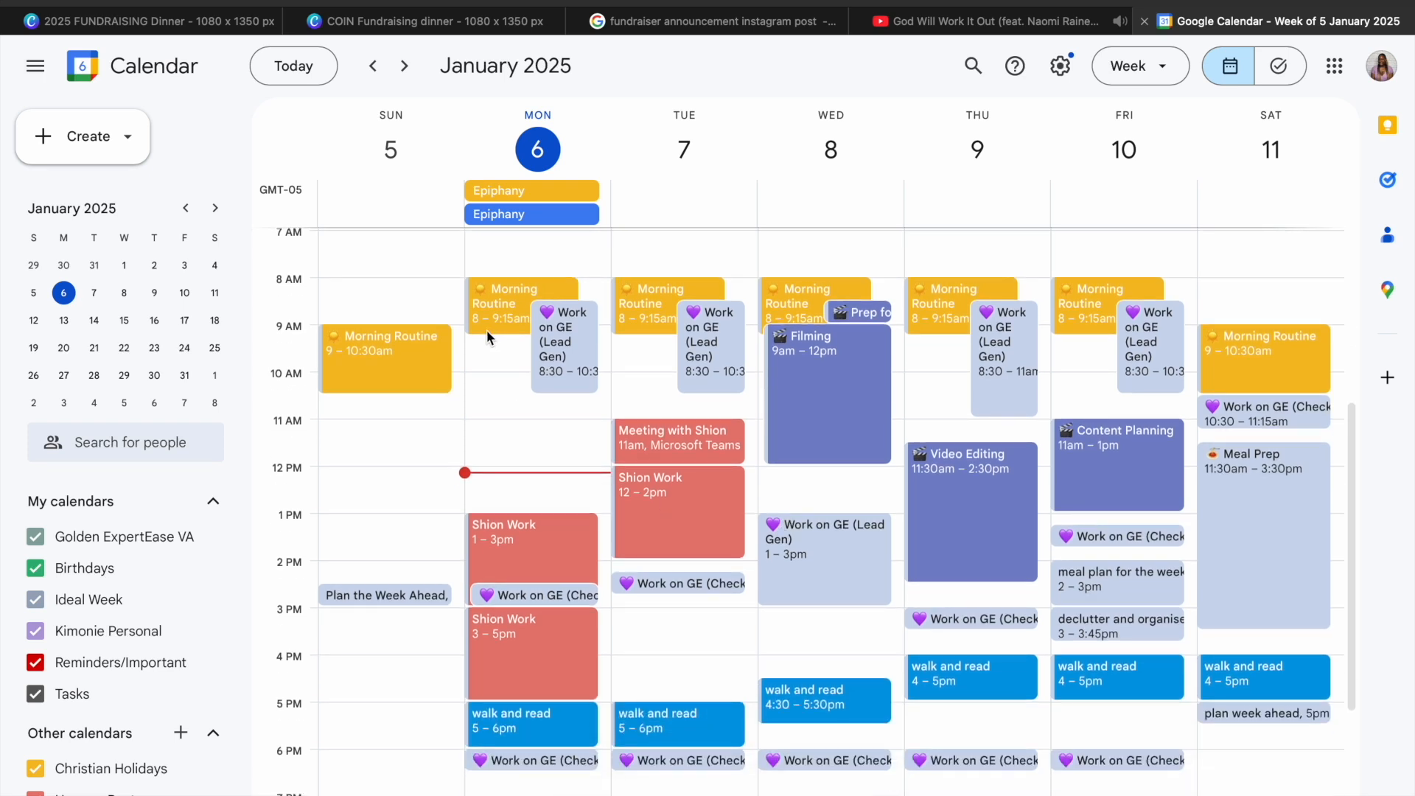
scroll(509, 372, "down", 3)
left_click_drag(692, 291, 555, 535)
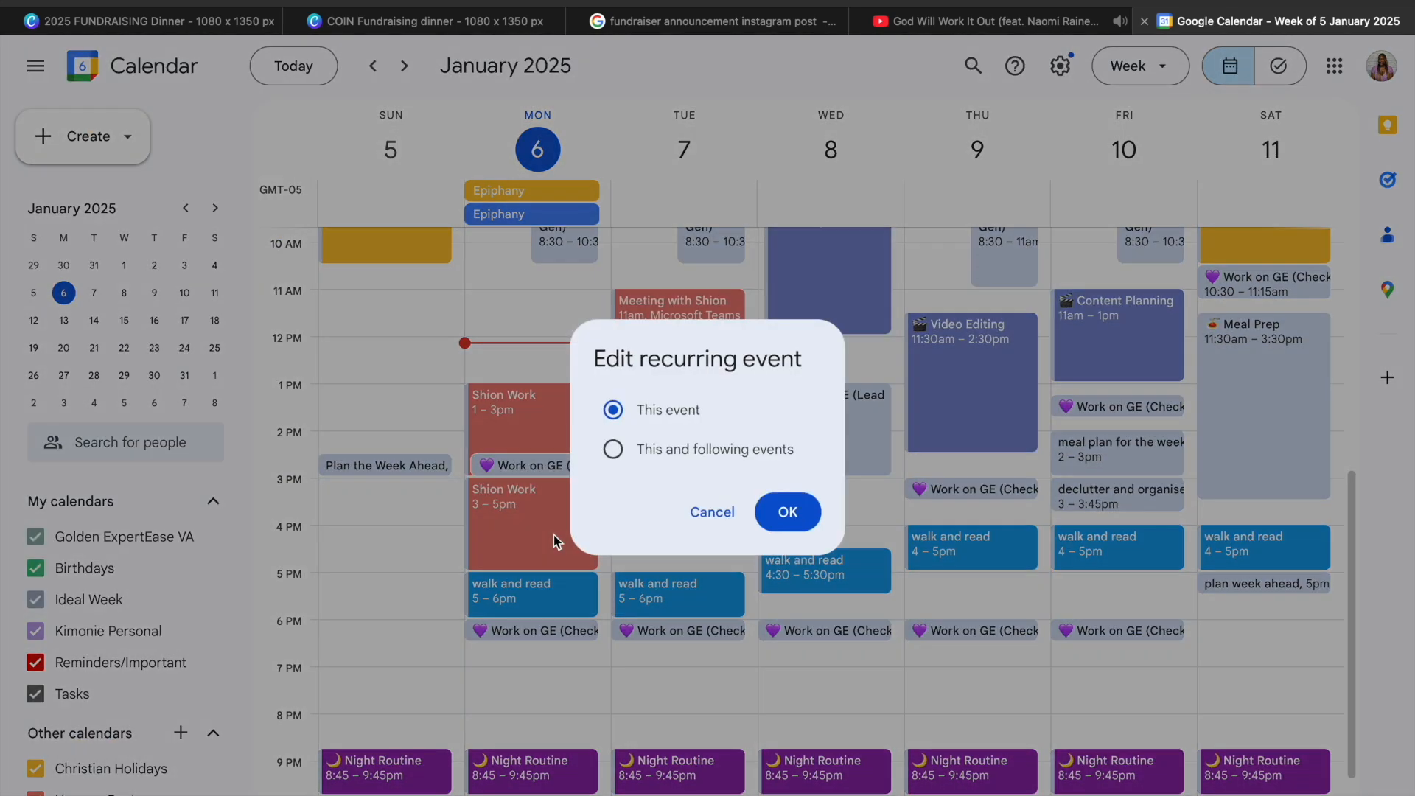
left_click(733, 453)
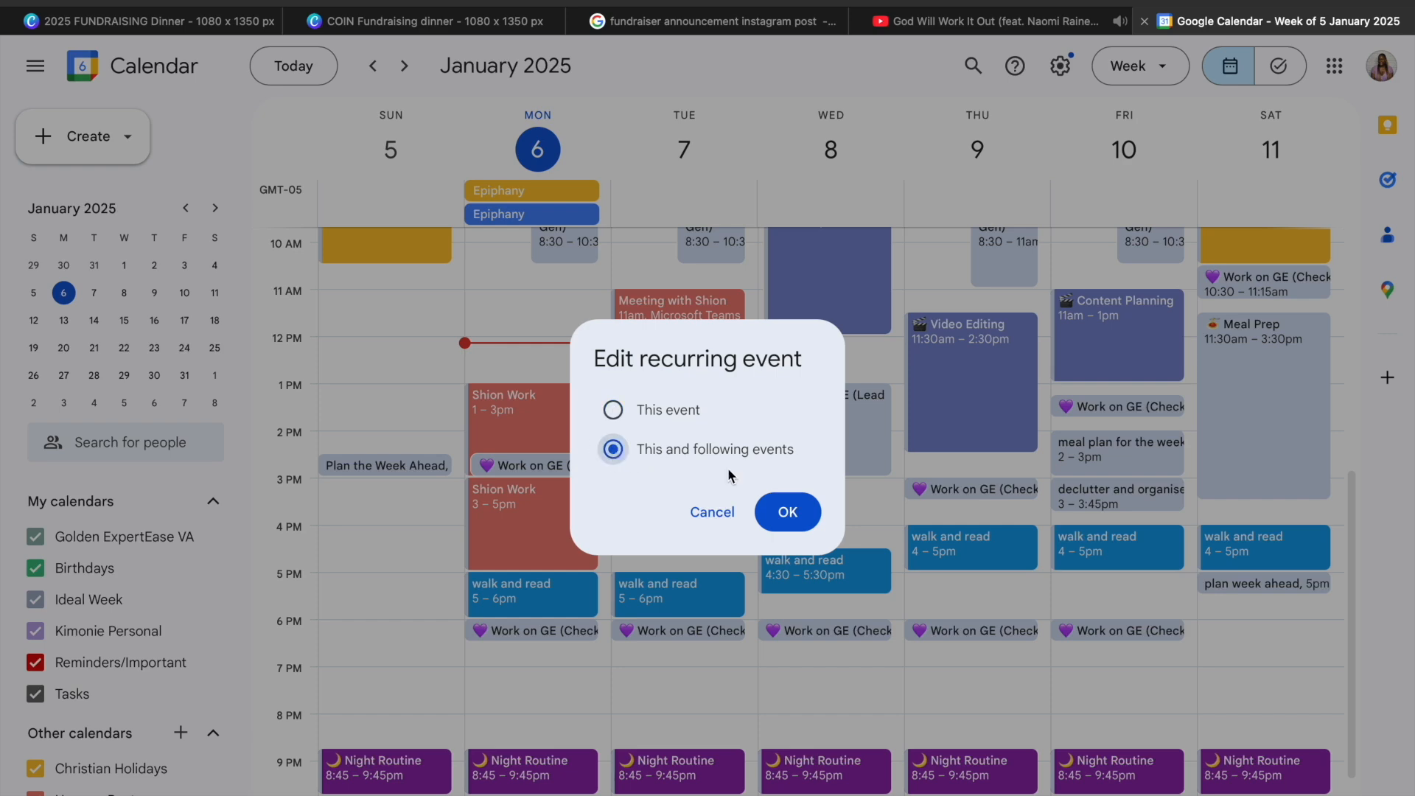
left_click(797, 514)
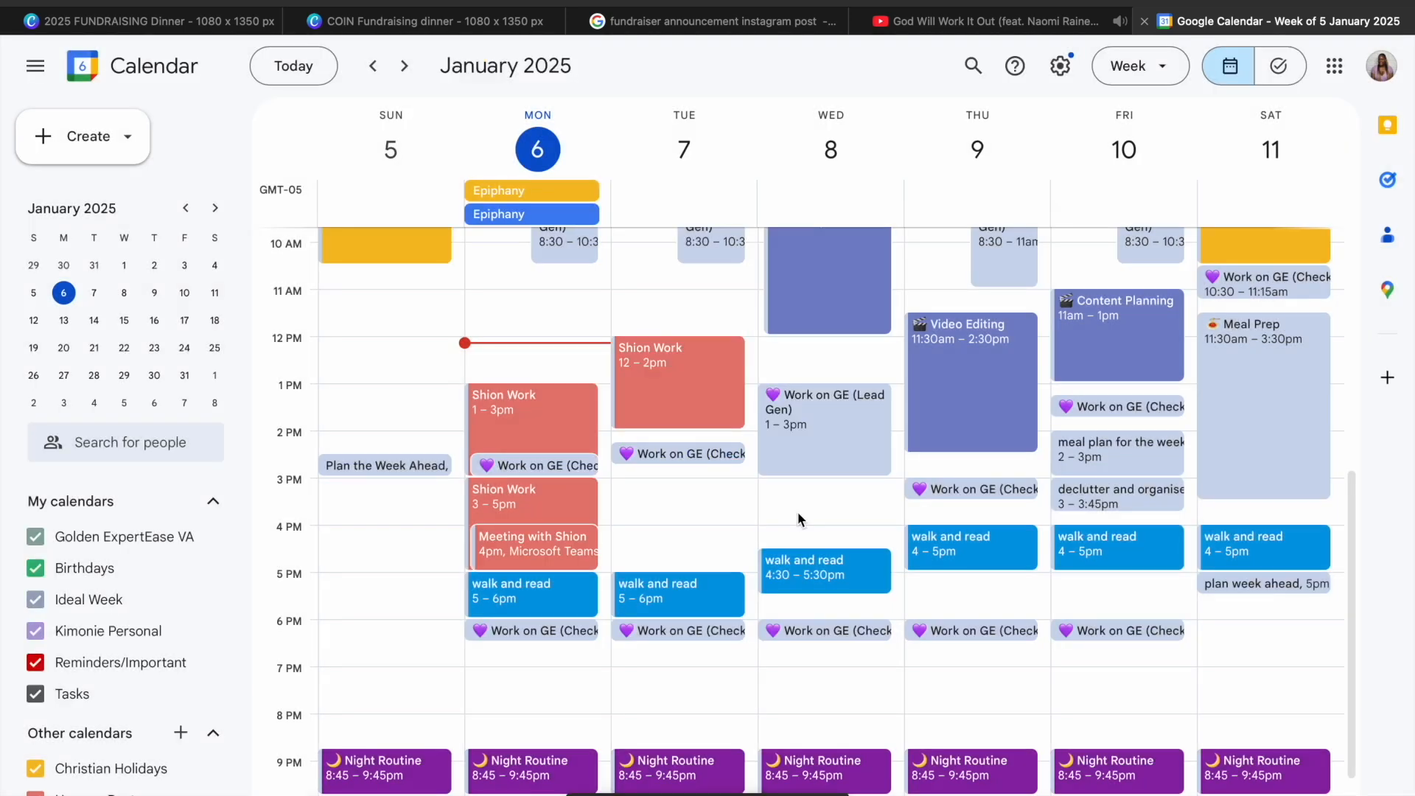
left_click(536, 195)
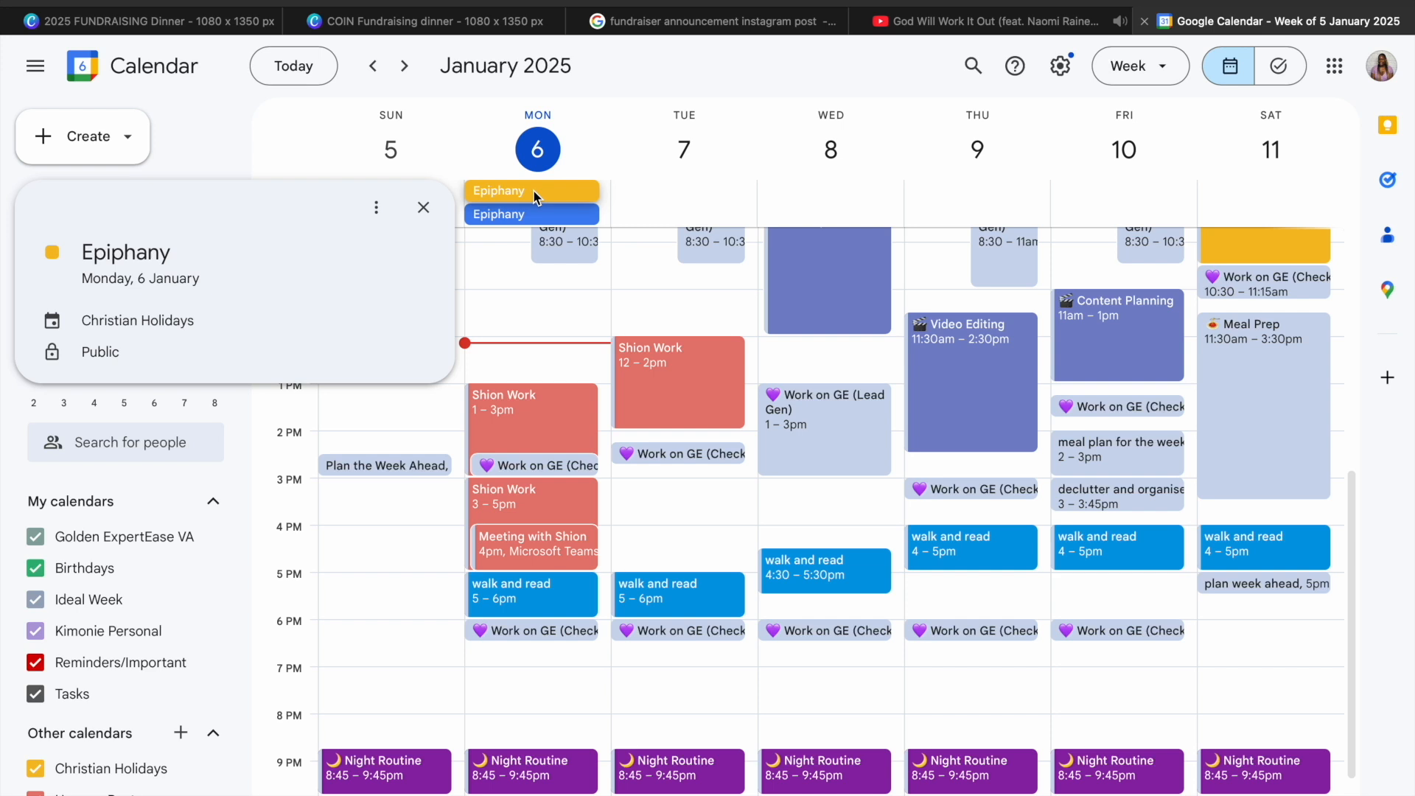
left_click(423, 207)
- Delete Monday's 3 – 5pm client work block for this and following events
scroll(513, 412, "up", 1)
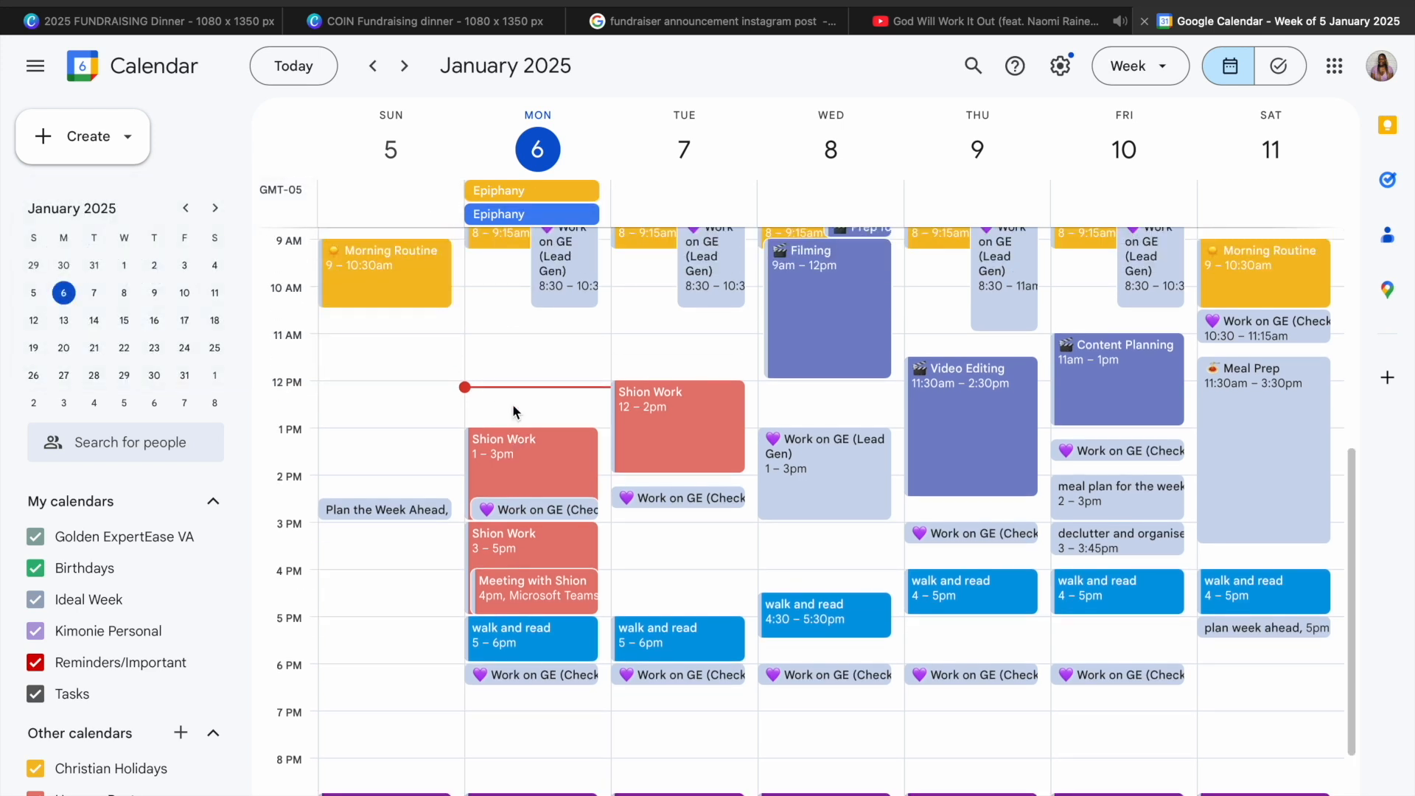
left_click(527, 556)
key("Delete")
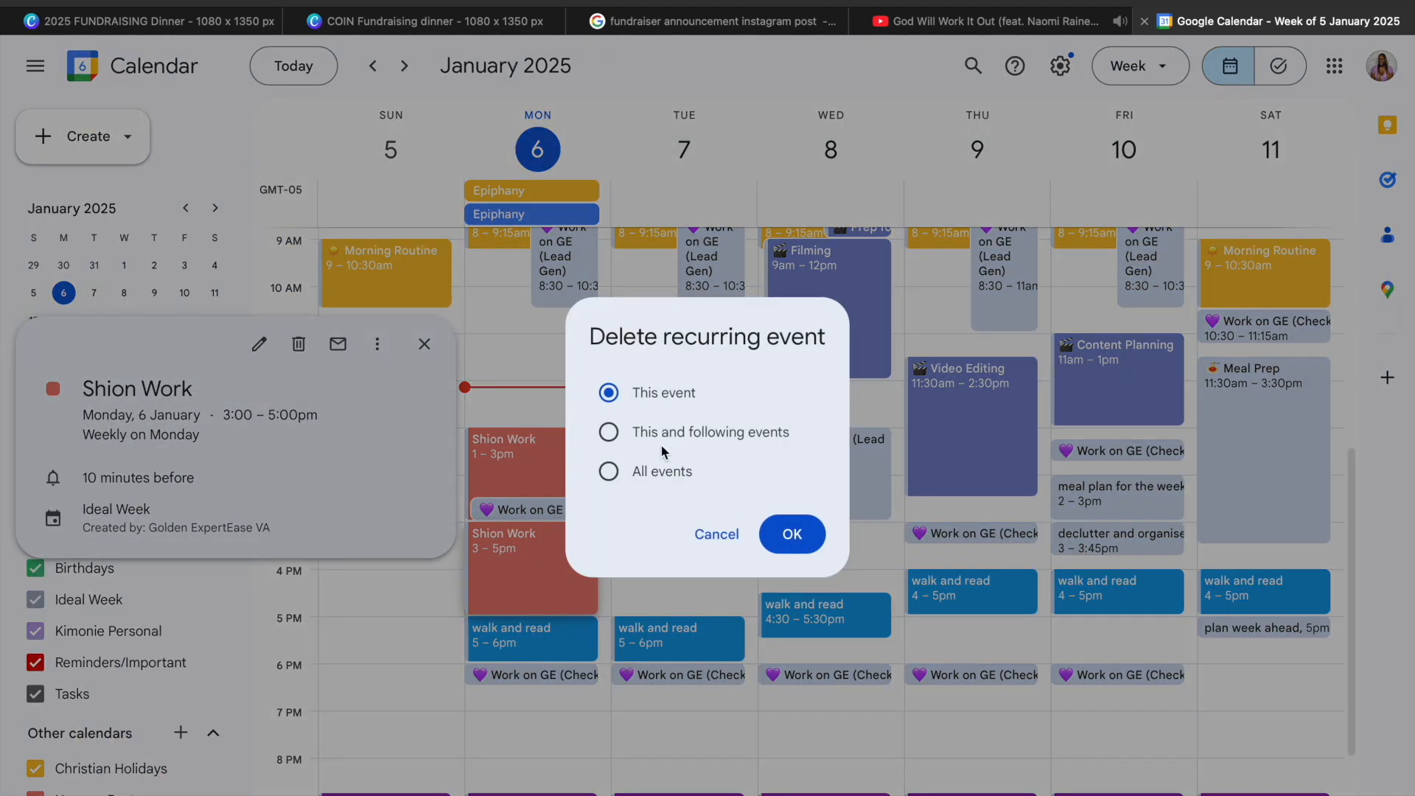
left_click(609, 433)
left_click(806, 536)
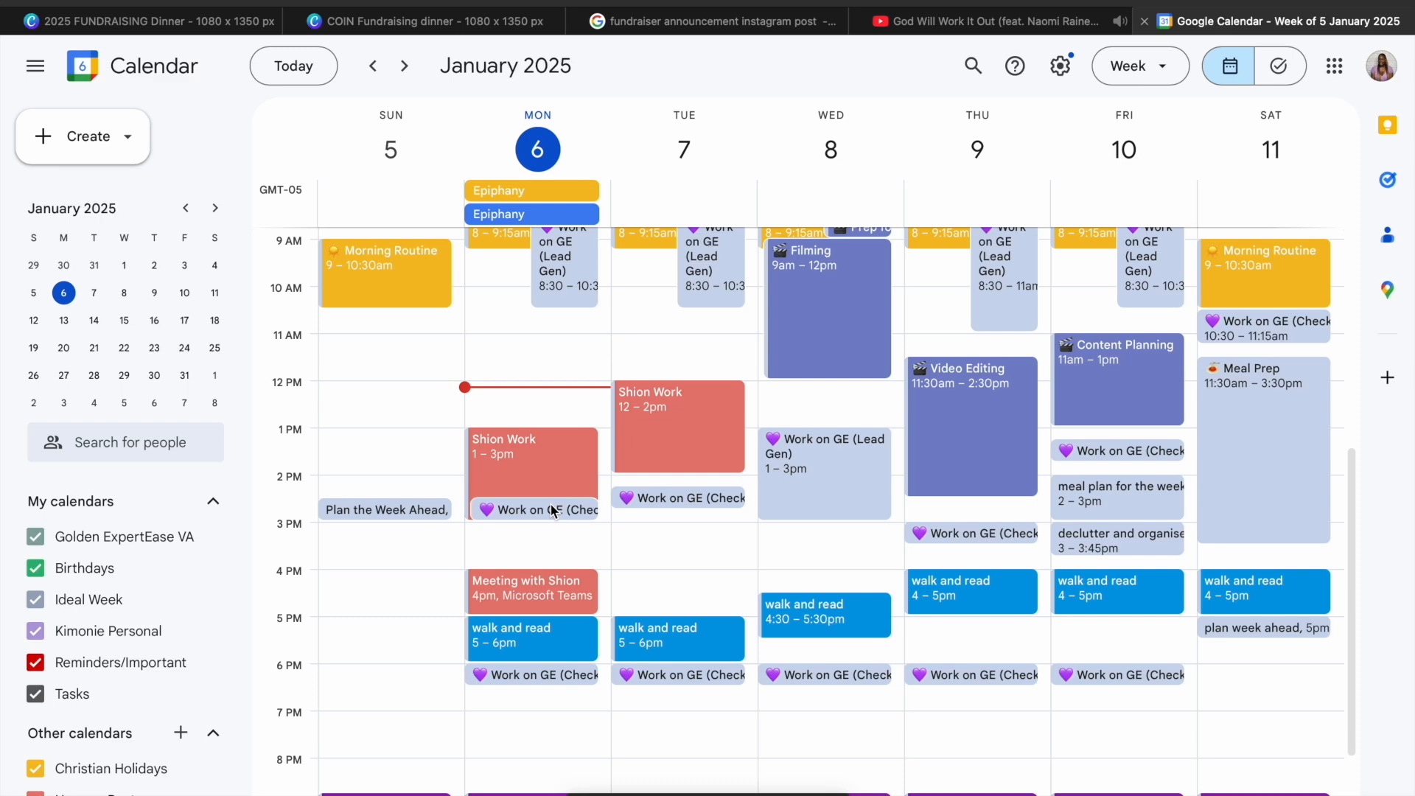
- Move Monday's Work on GE (Lead Gen) block to 9:30 – 11:30am for this and following events
scroll(554, 516, "up", 1)
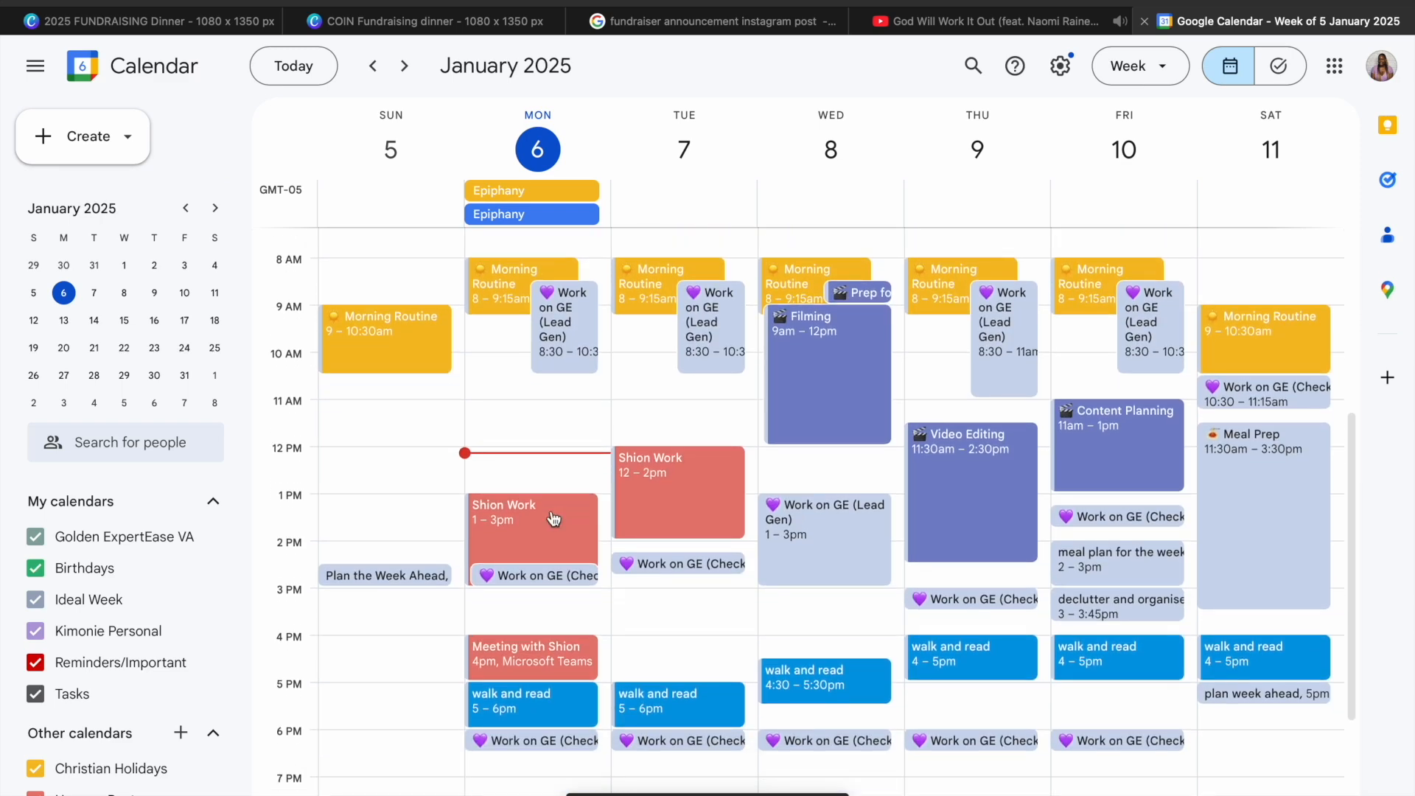
left_click_drag(574, 292, 561, 355)
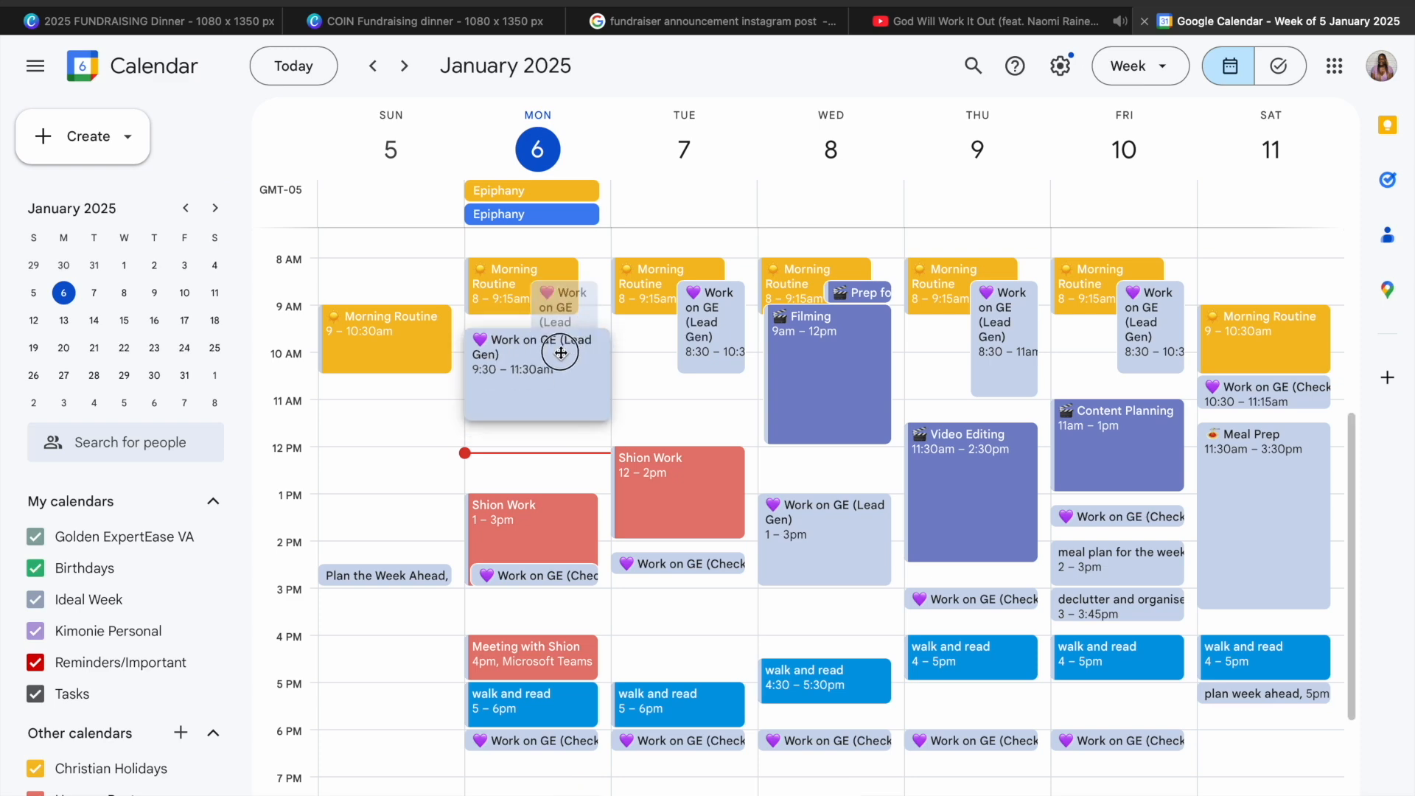
left_click(613, 430)
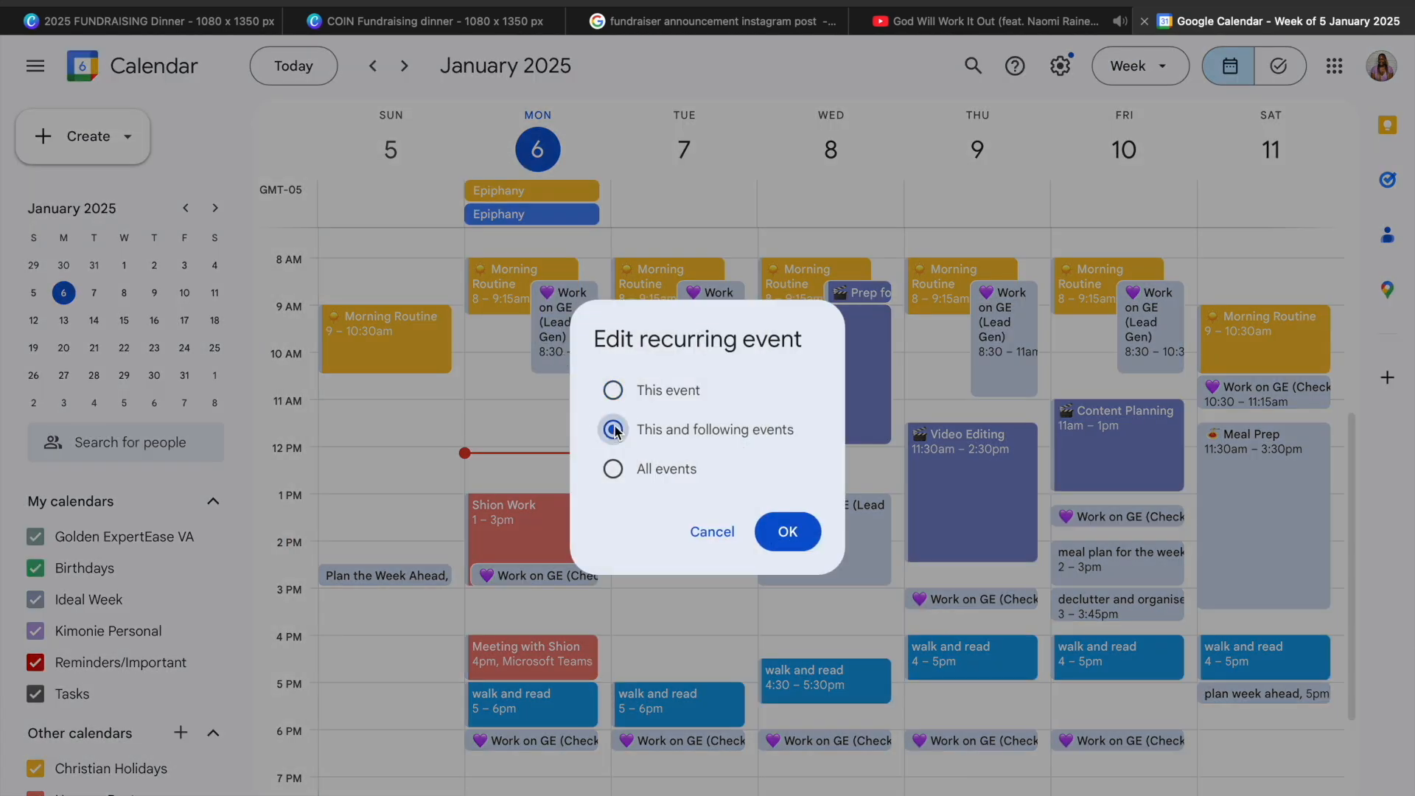
left_click(800, 539)
- Move Monday's 1 – 3pm client work block to 11:45am – 1:45pm for this and following events
scroll(803, 543, "up", 1)
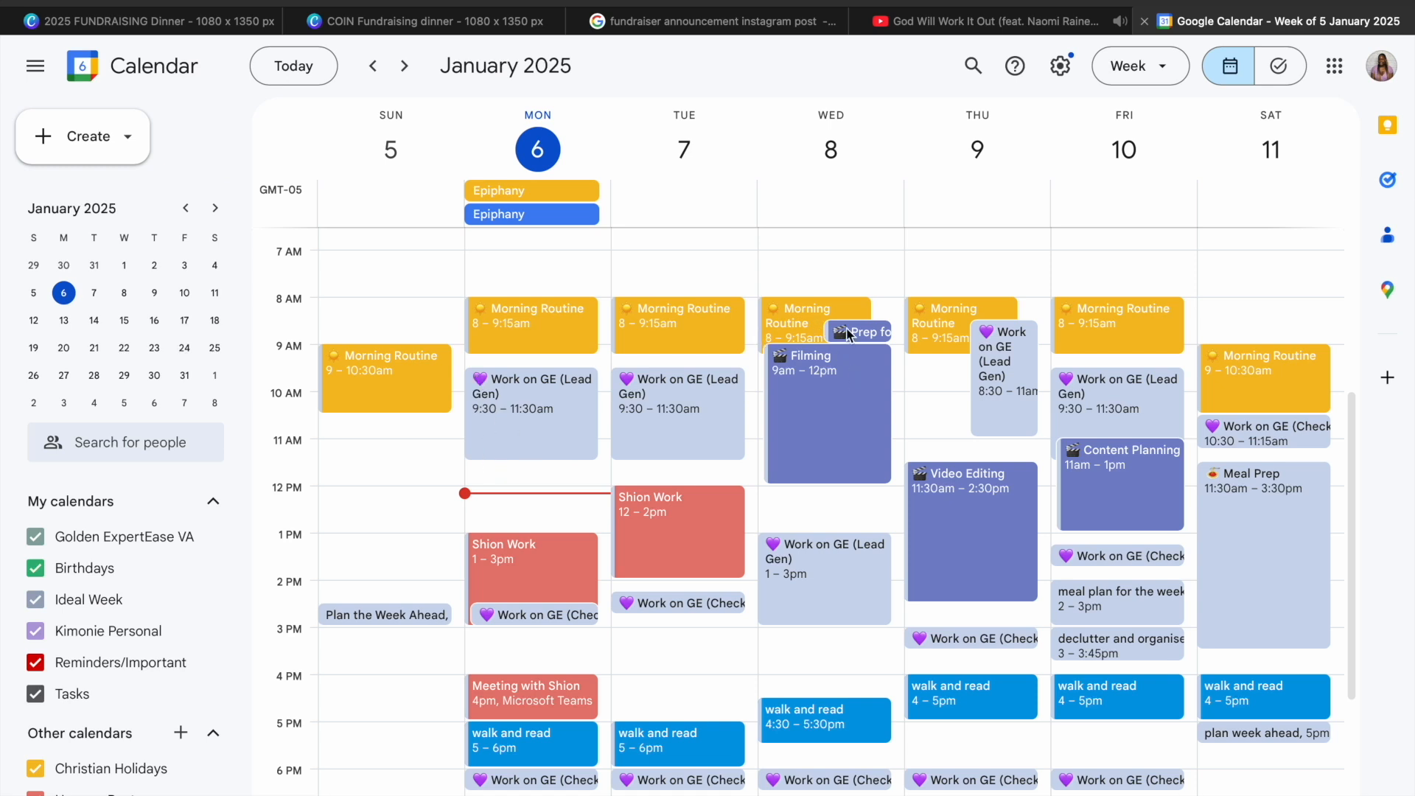
scroll(848, 334, "down", 1)
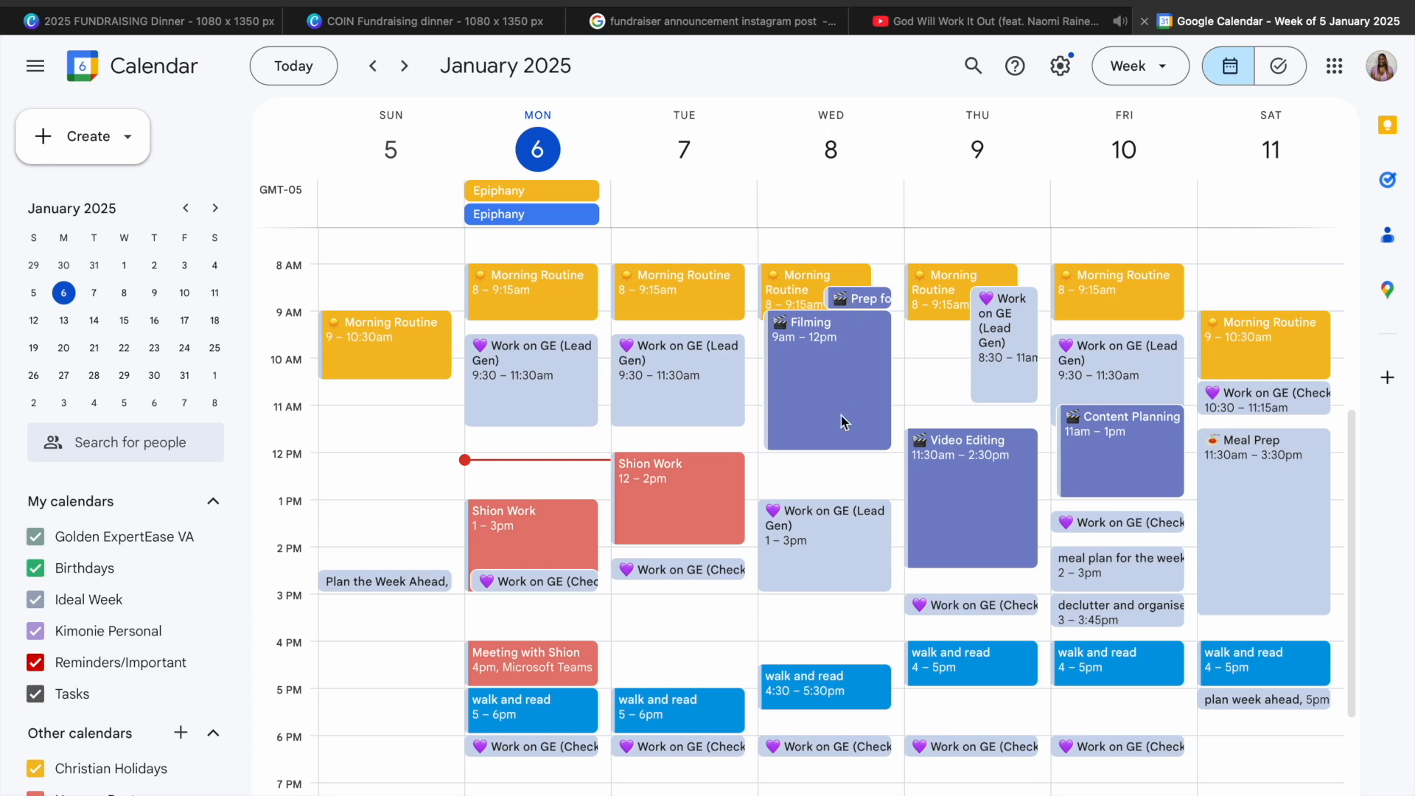
scroll(842, 416, "down", 4)
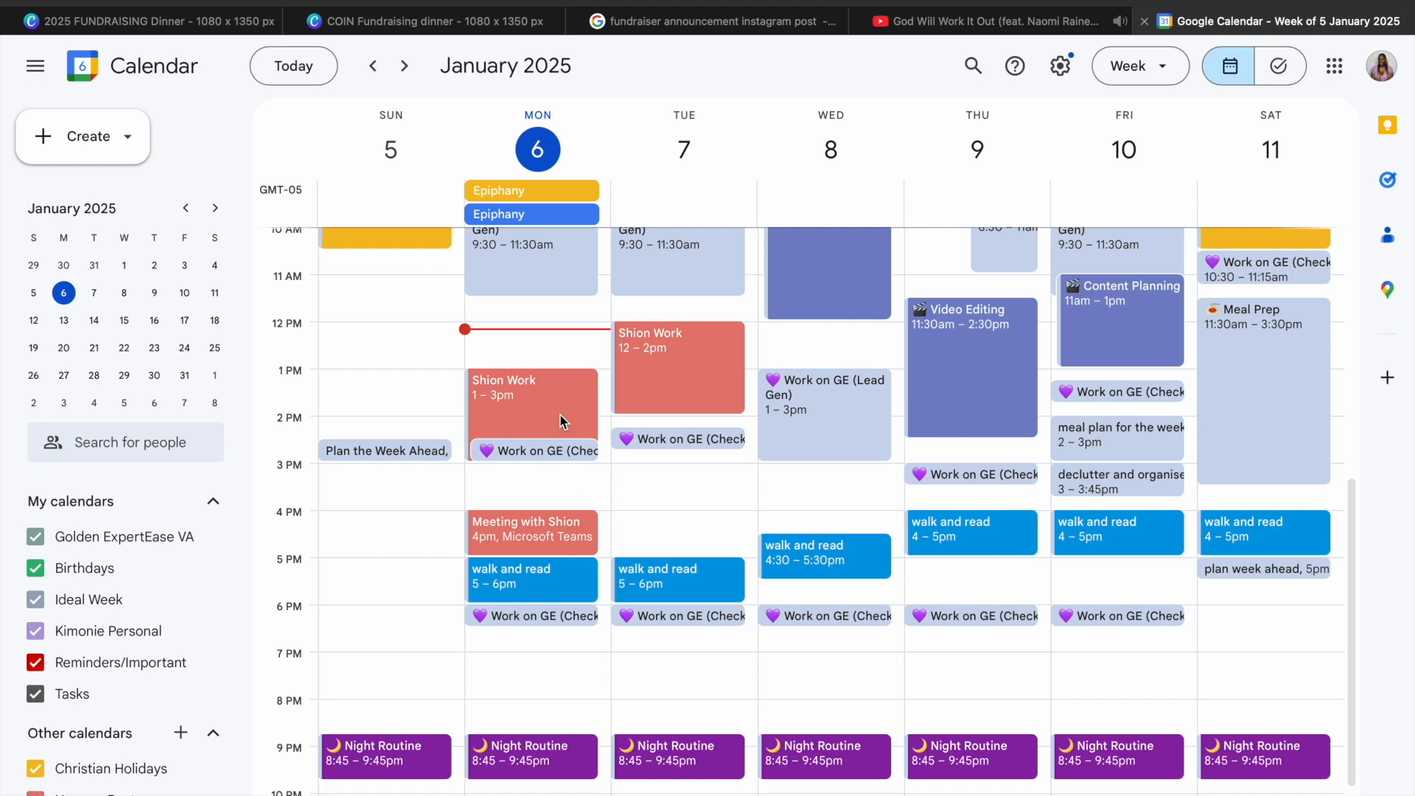
scroll(544, 393, "up", 4)
left_click(518, 504)
left_click_drag(518, 504, 515, 449)
left_click(612, 429)
left_click(802, 529)
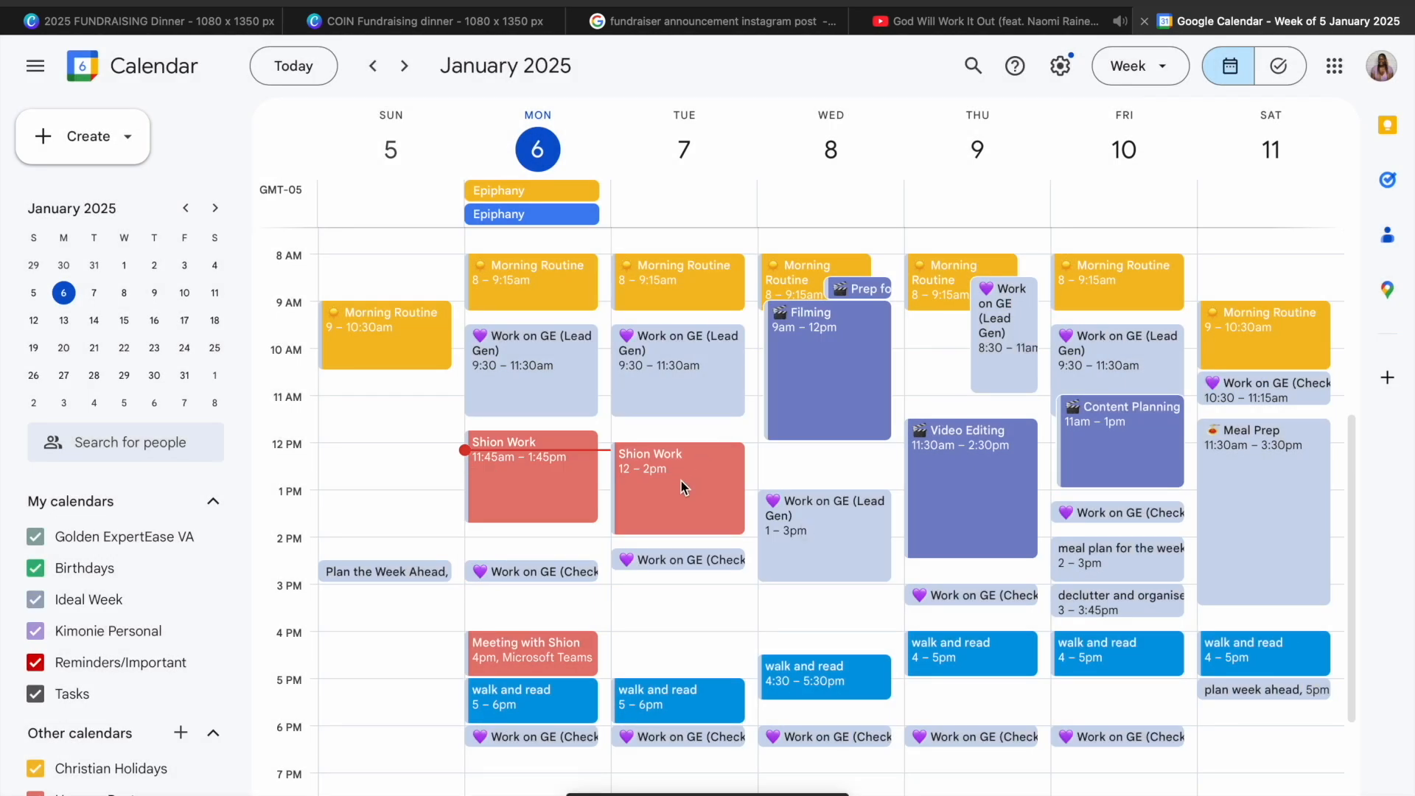
- Move Tuesday's 12 – 2pm client work block to 11:45am – 1:45pm for this and following events
left_click_drag(681, 485, 681, 466)
left_click(612, 429)
left_click(793, 530)
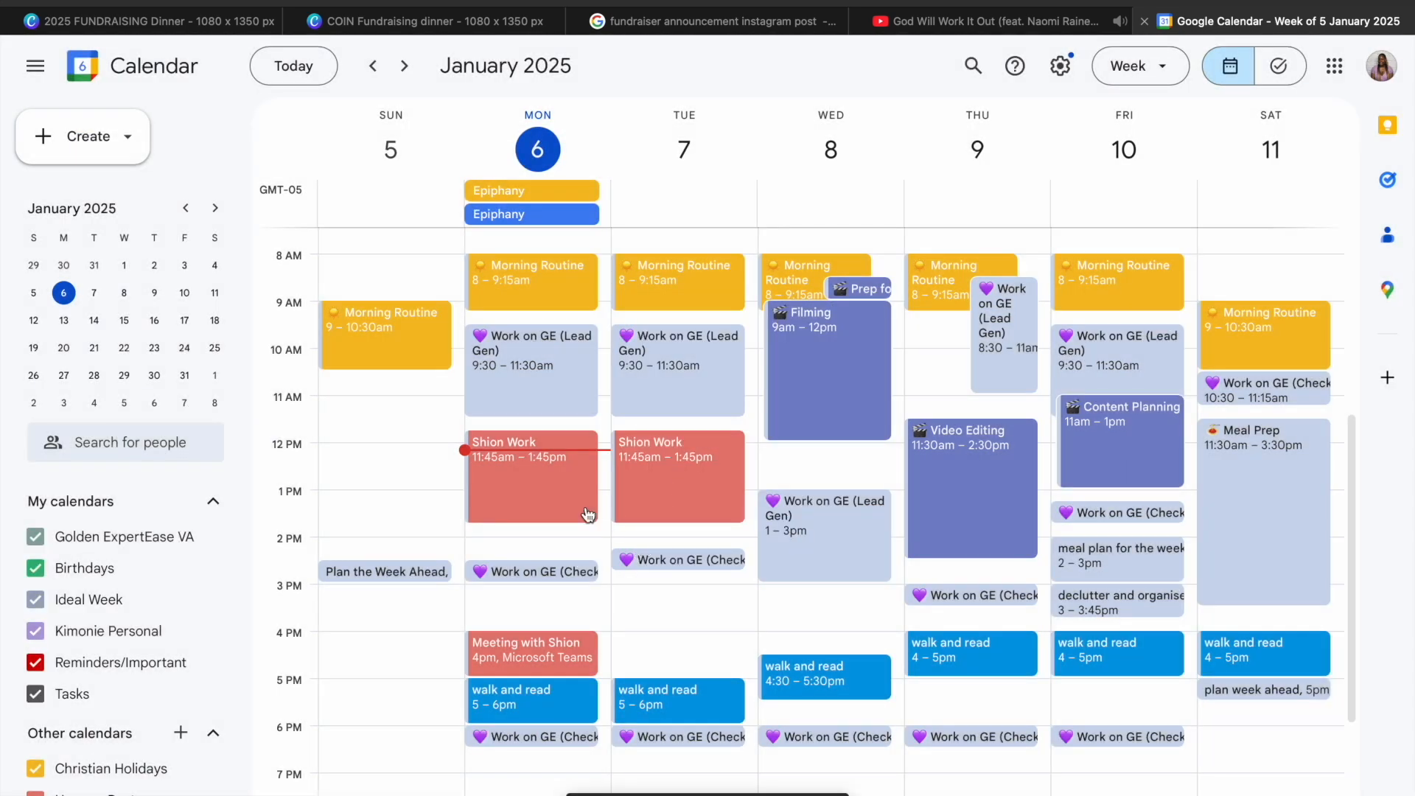
- Shorten Tuesday's client work block so that it runs from 11:45am to 12:45pm
left_click(662, 507)
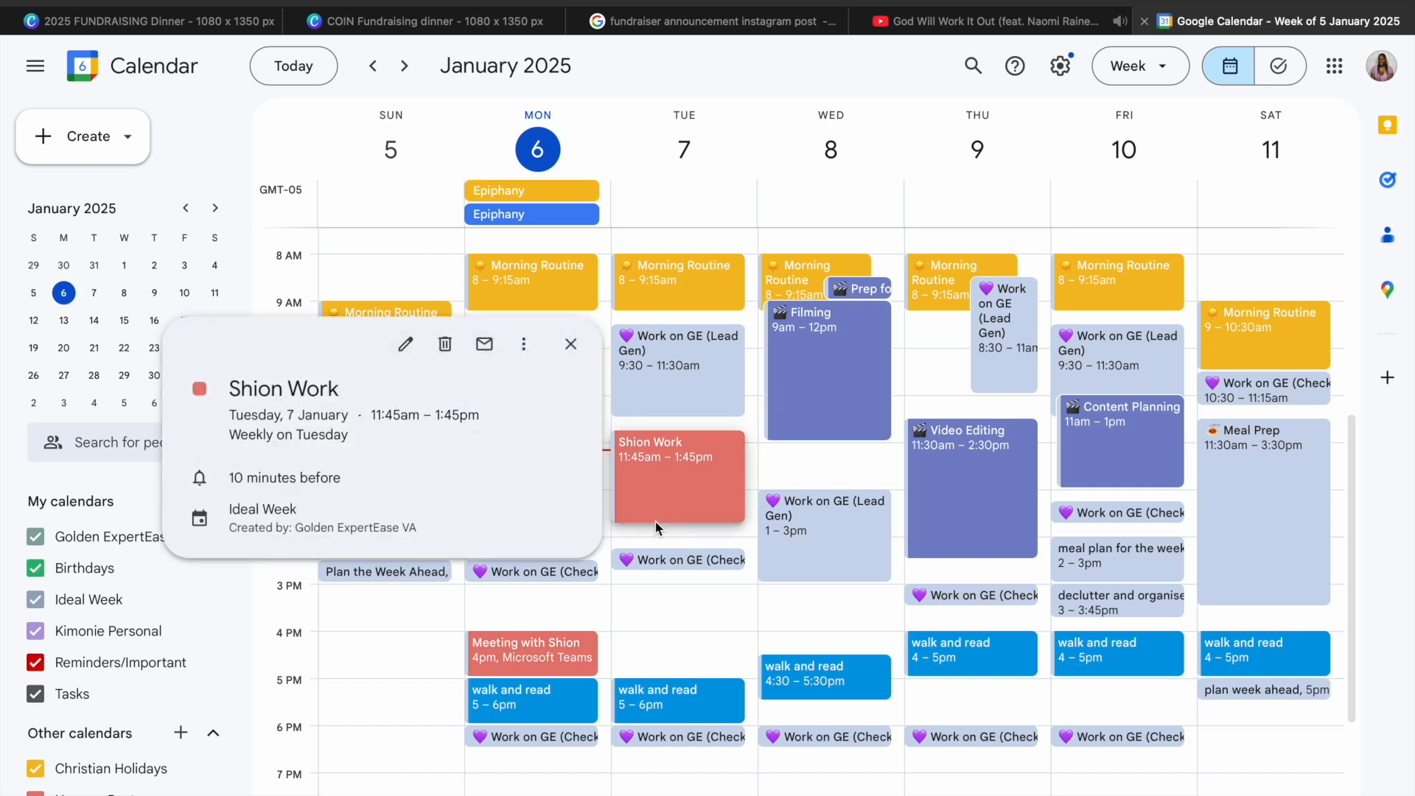
left_click(664, 513)
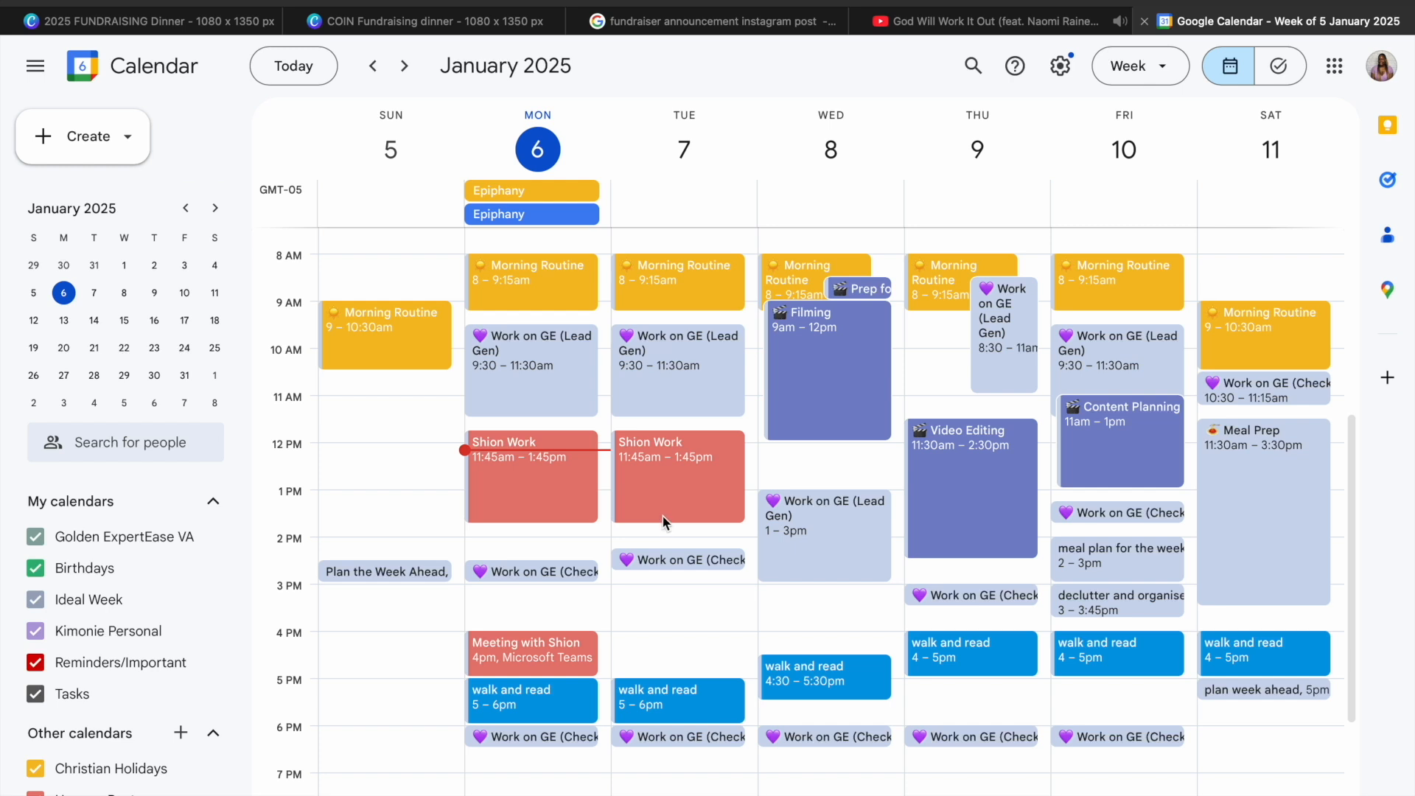
left_click(664, 521)
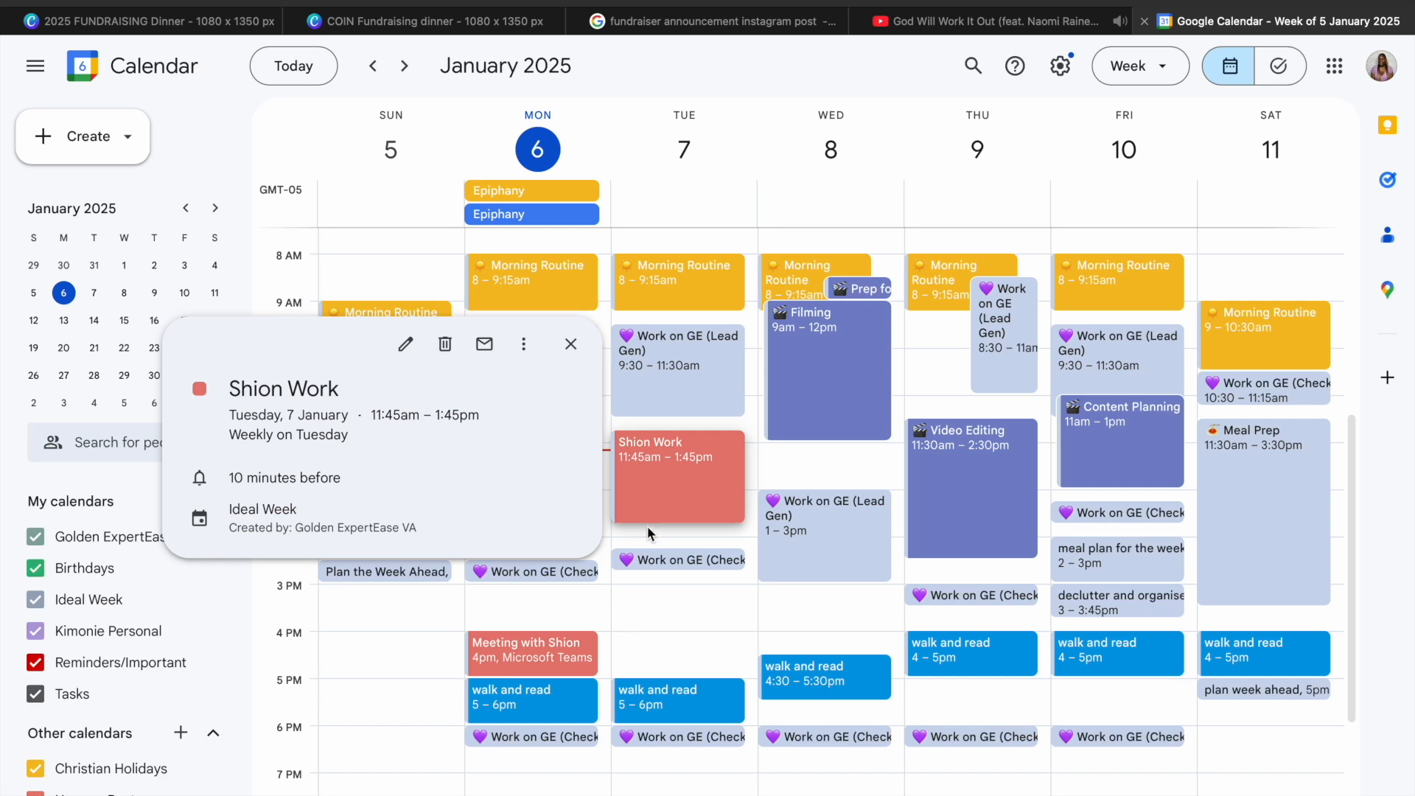
left_click(647, 524)
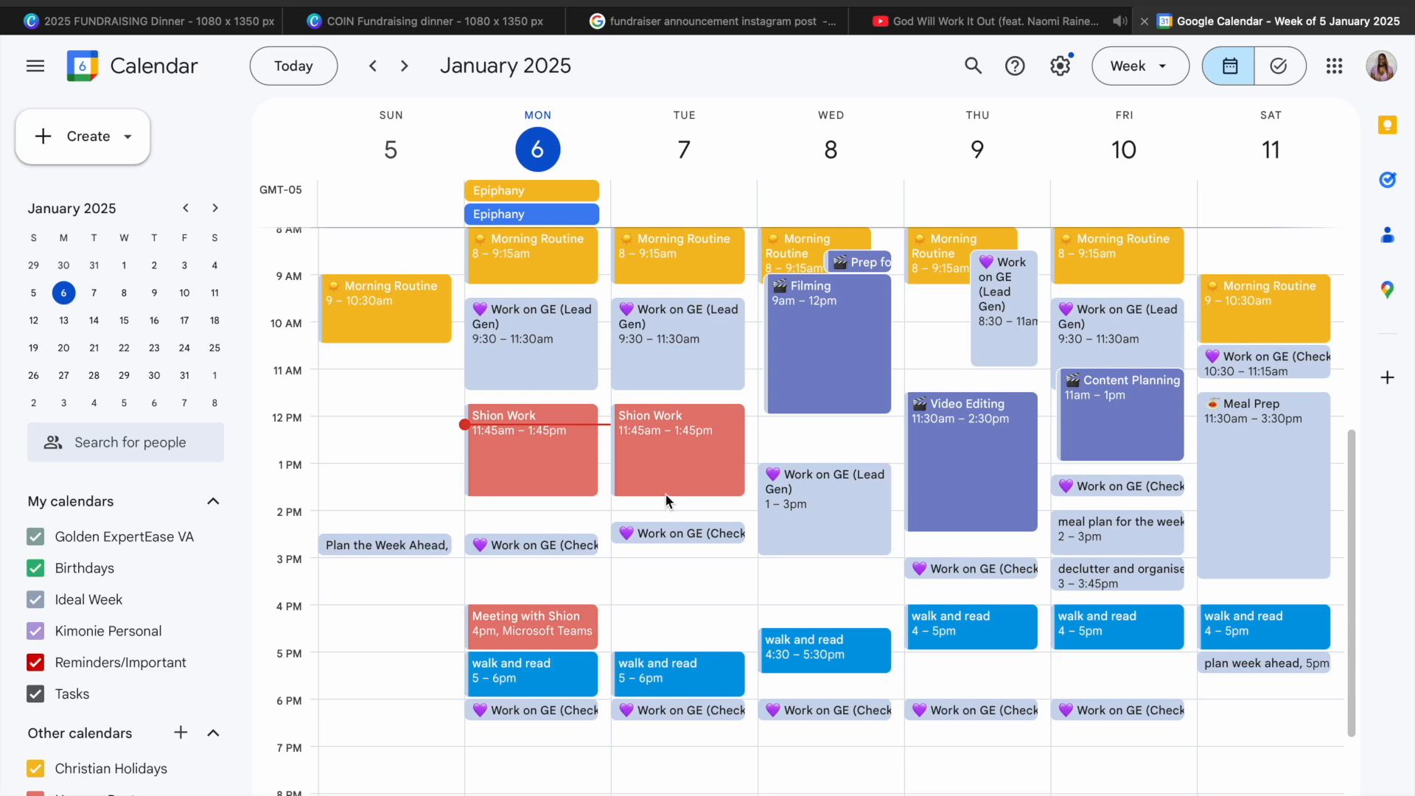
left_click_drag(665, 498, 667, 481)
left_click(574, 210)
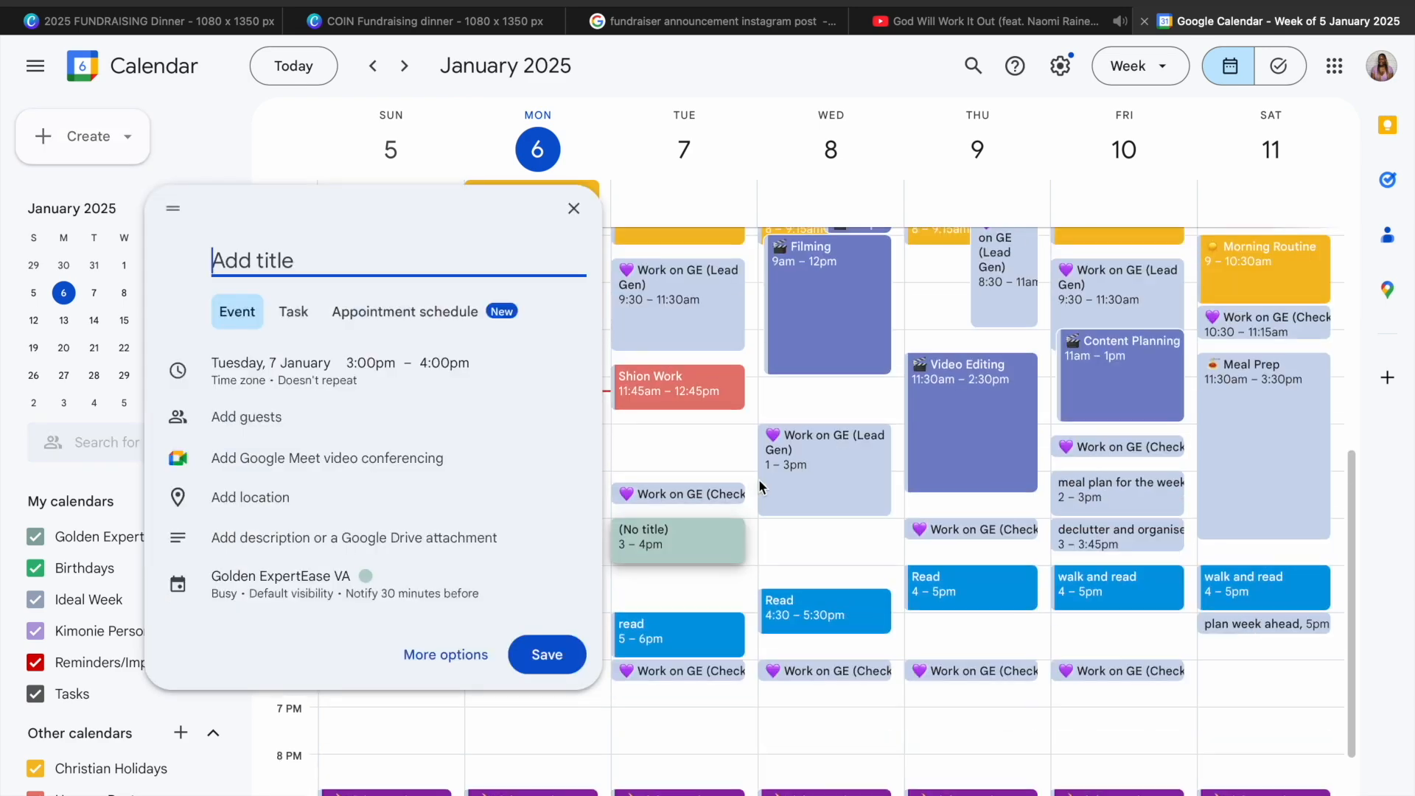
- Discard the untitled Tuesday event draft and review Monday's routine, business and personal to-dos in the Notion planner
left_click(792, 564)
left_click(932, 781)
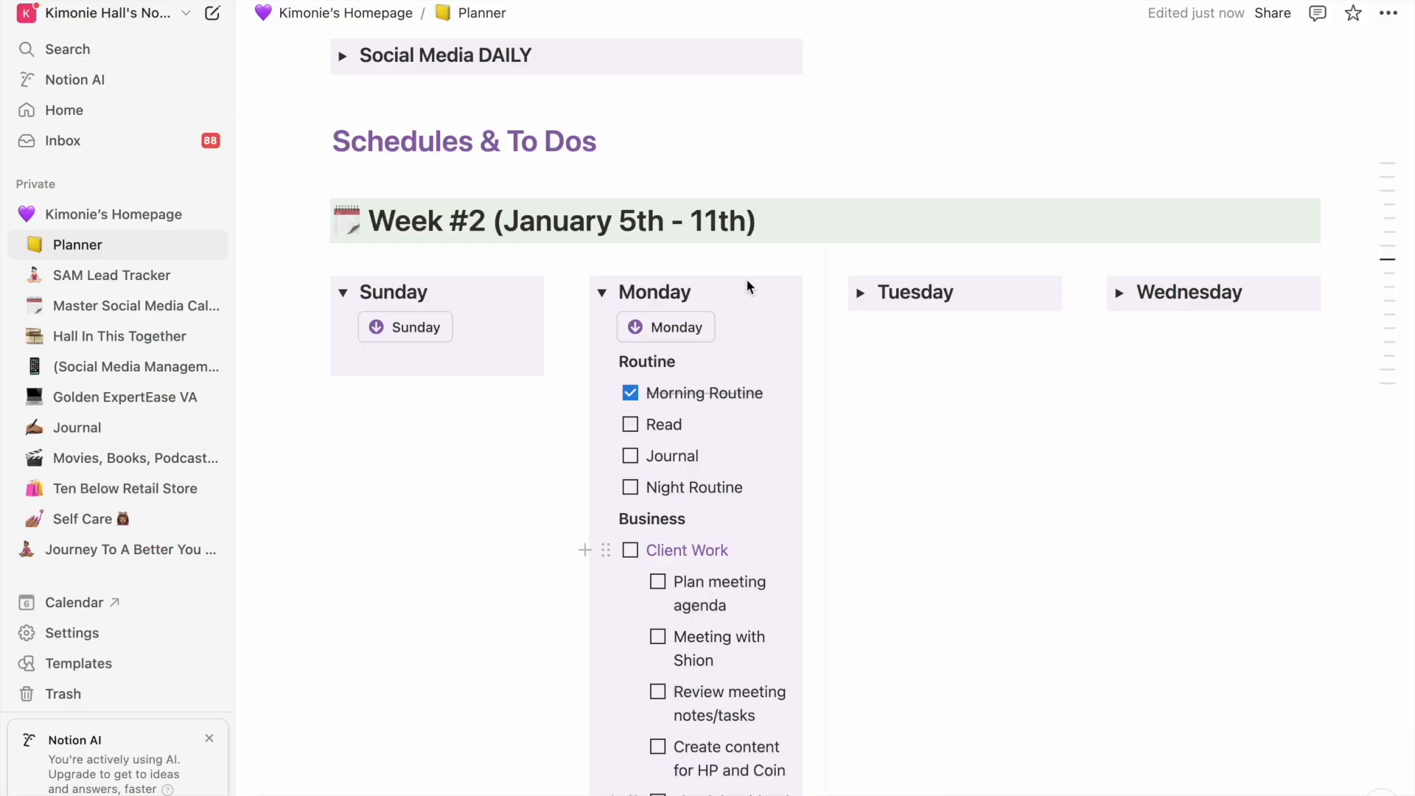
scroll(671, 167, "down", 4)
scroll(669, 314, "down", 2)
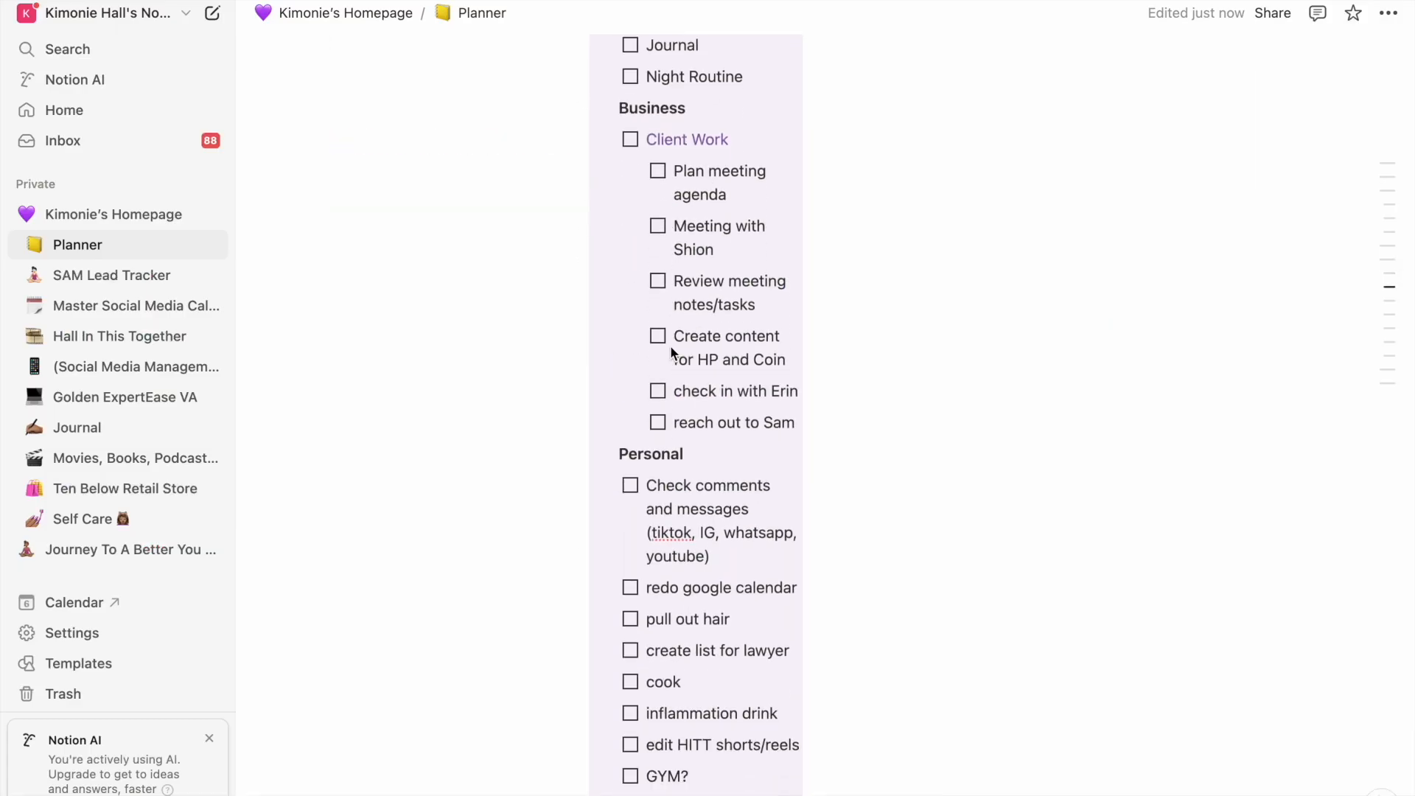
scroll(670, 357, "down", 4)
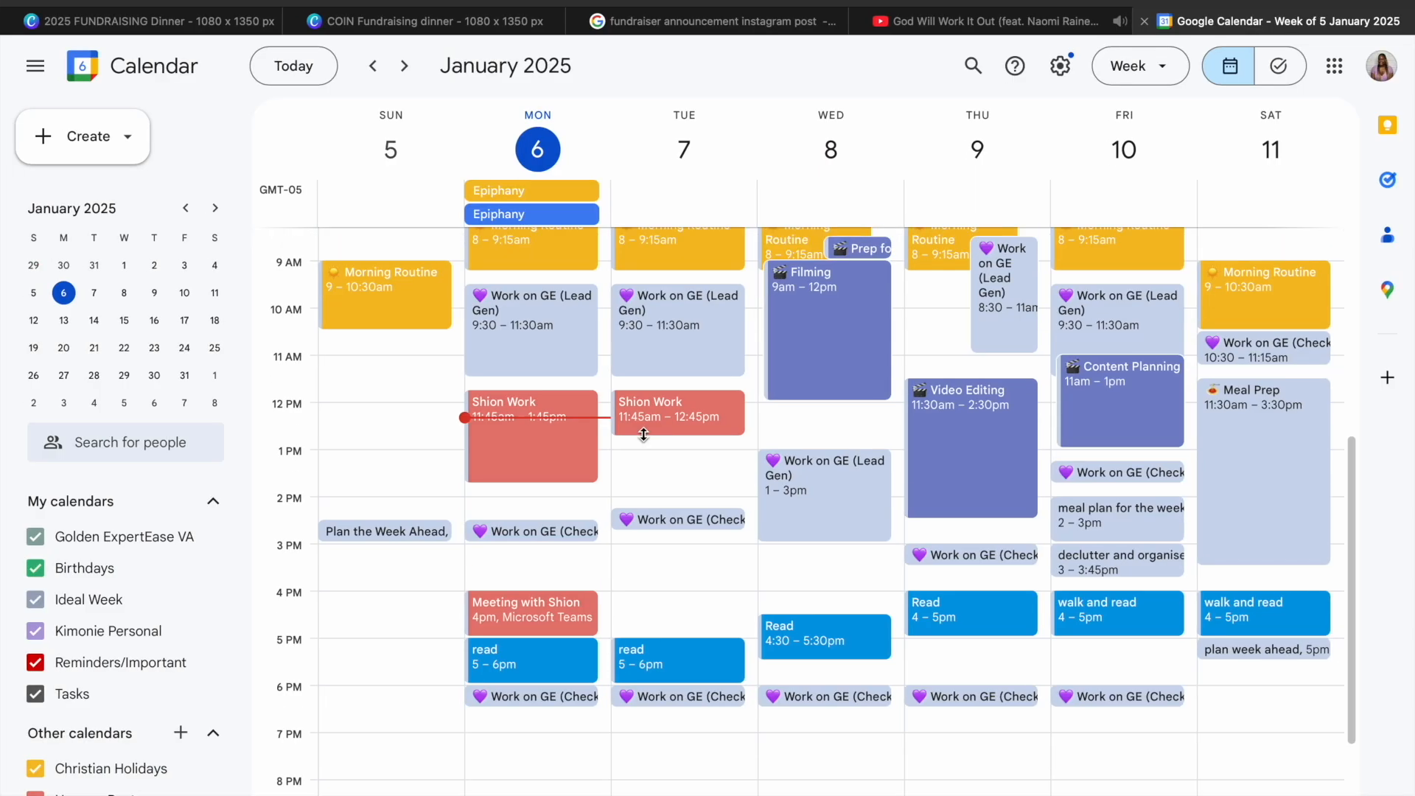
- Back in Google Calendar, rename Friday's 4 – 5pm walk and read block as Read for this and following events
double_click(1121, 599)
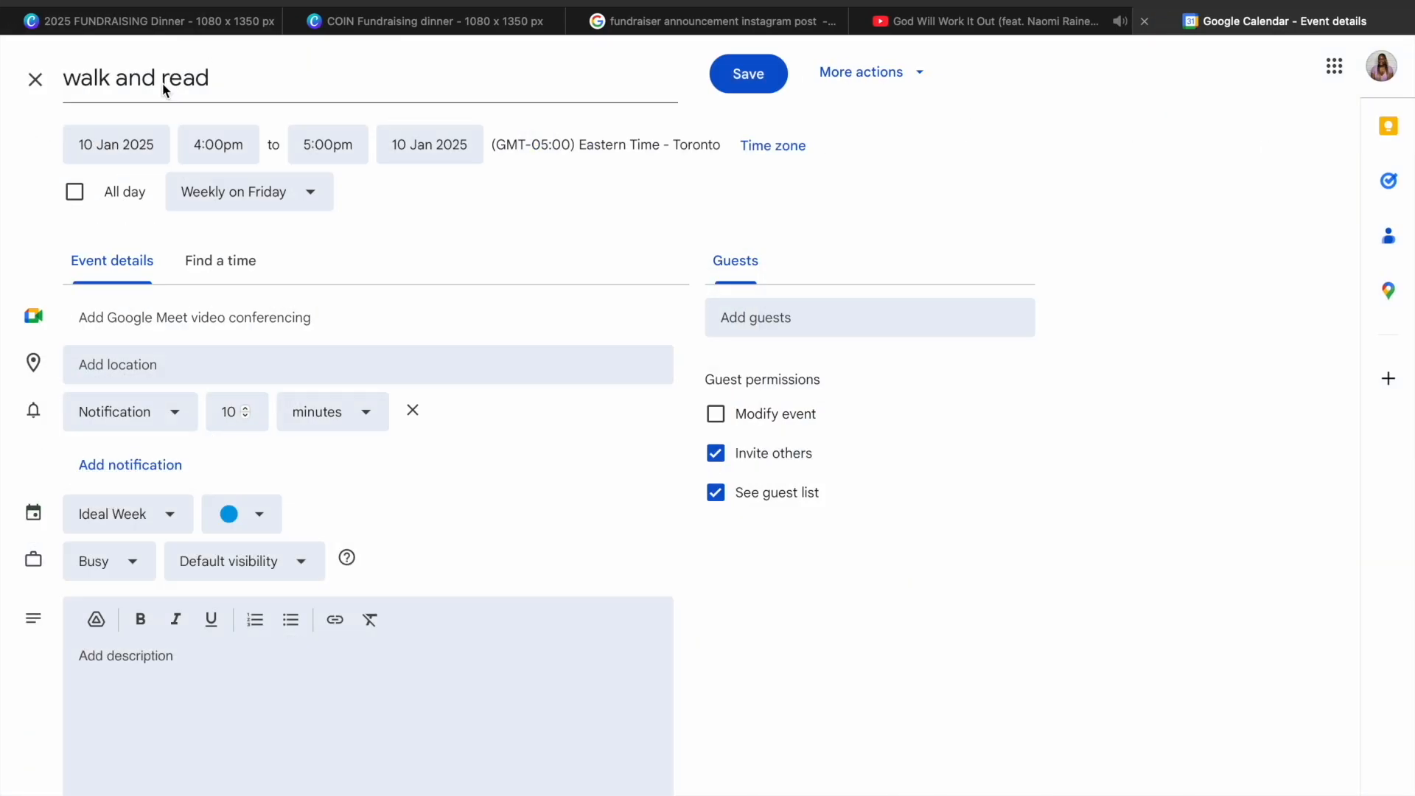
left_click(748, 74)
left_click(612, 432)
left_click(792, 535)
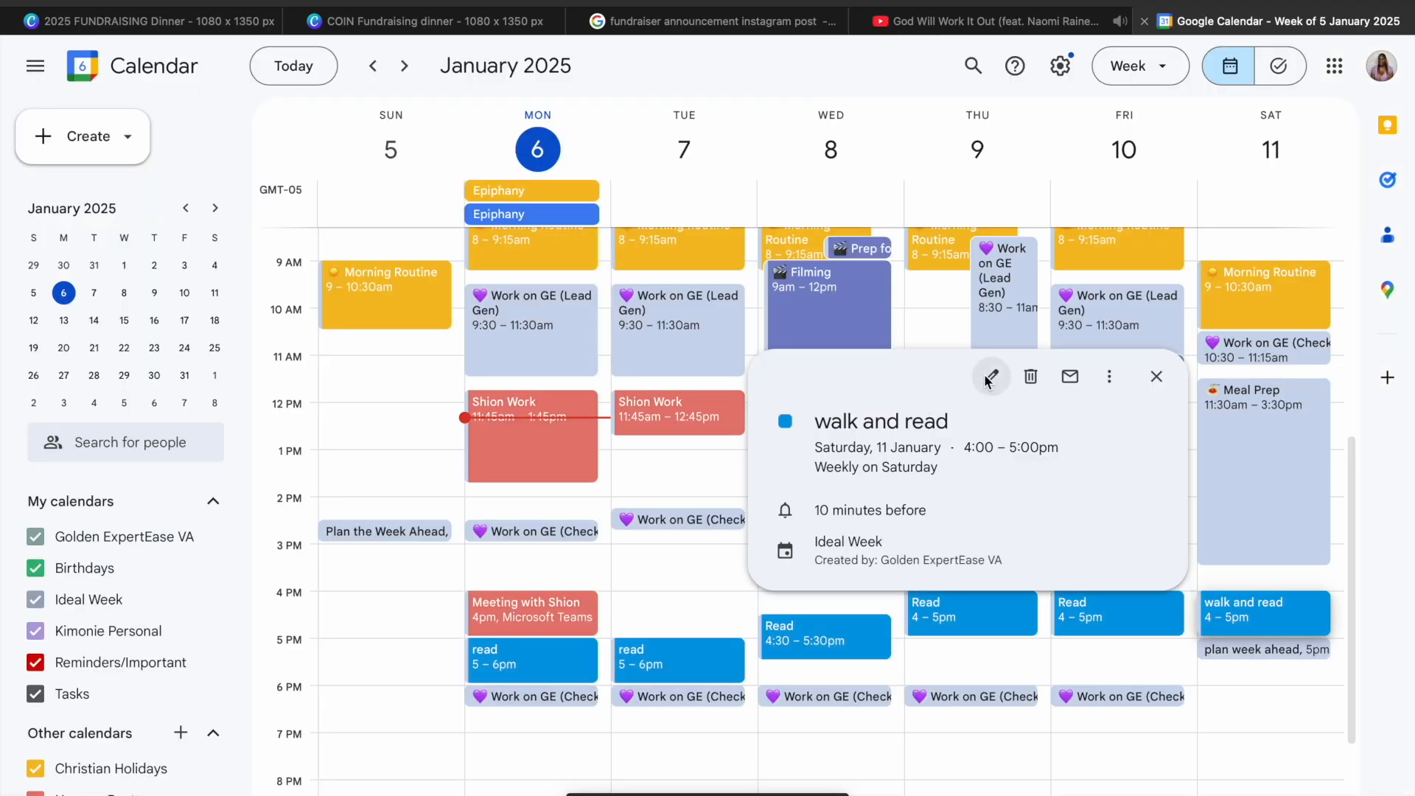
- Rename Saturday's 4 – 5pm walk and read block as Read
left_click(989, 377)
type("R")
key("Return")
left_click(785, 527)
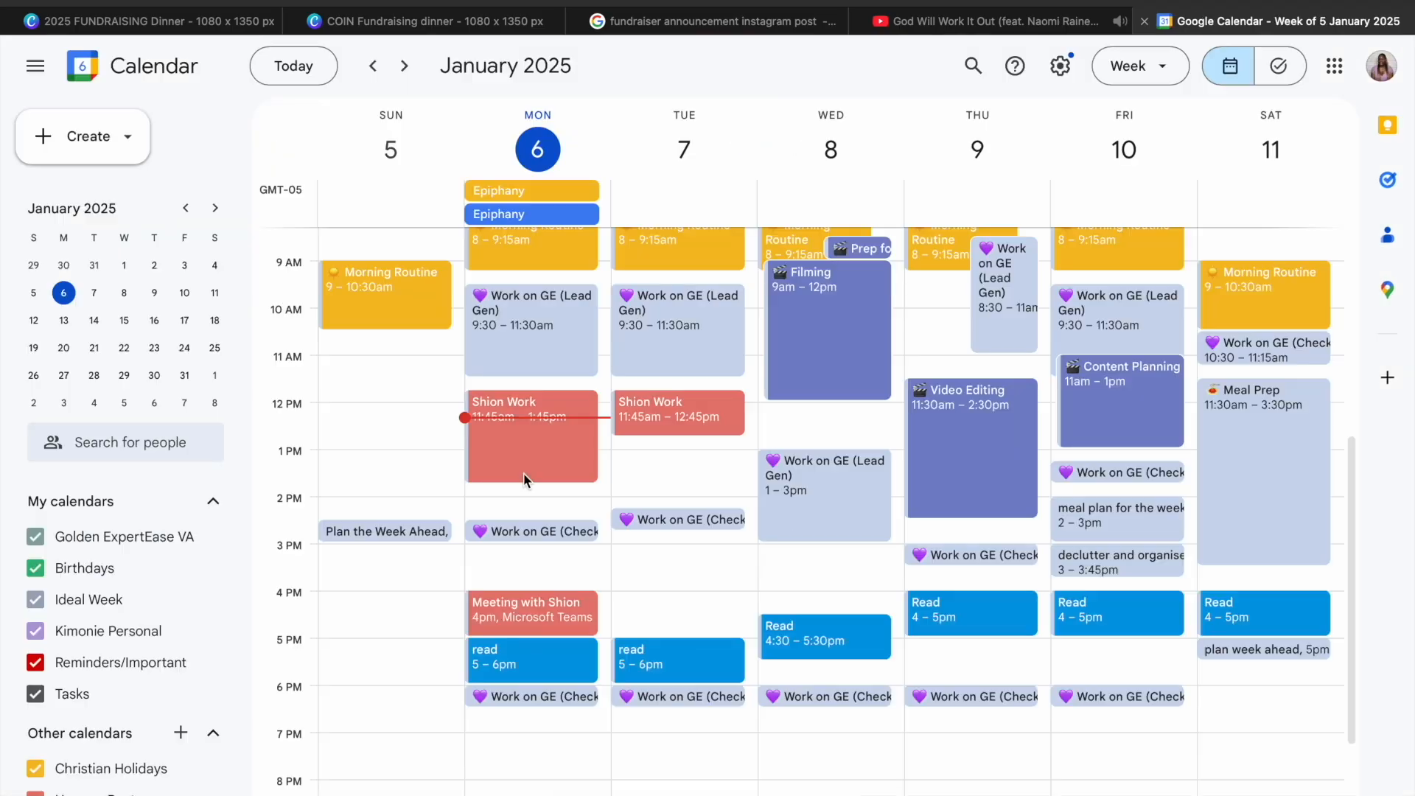
- Check the blocks in the current and following calendar weeks, and return to the week of 5 January
scroll(577, 520, "down", 2)
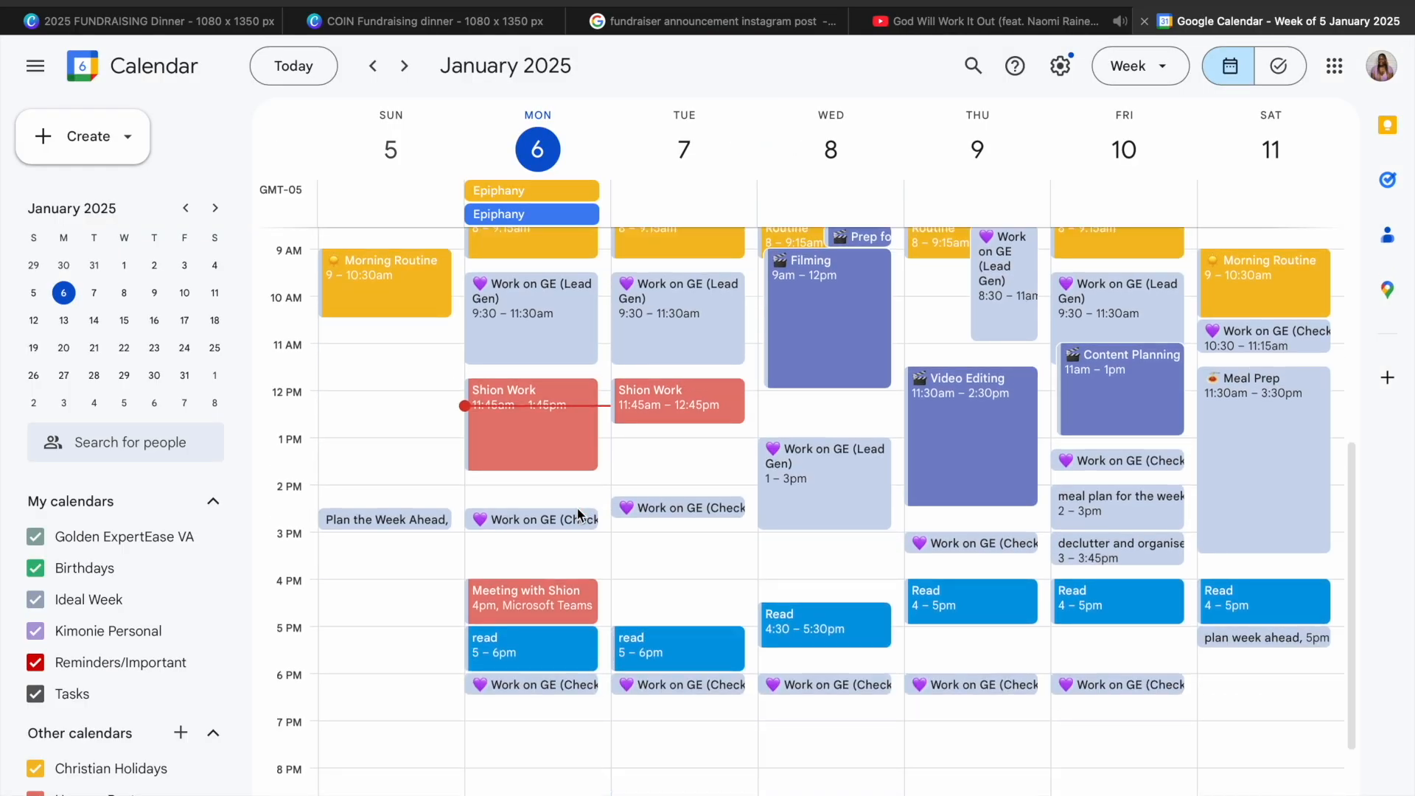
scroll(578, 514, "up", 2)
scroll(588, 440, "up", 1)
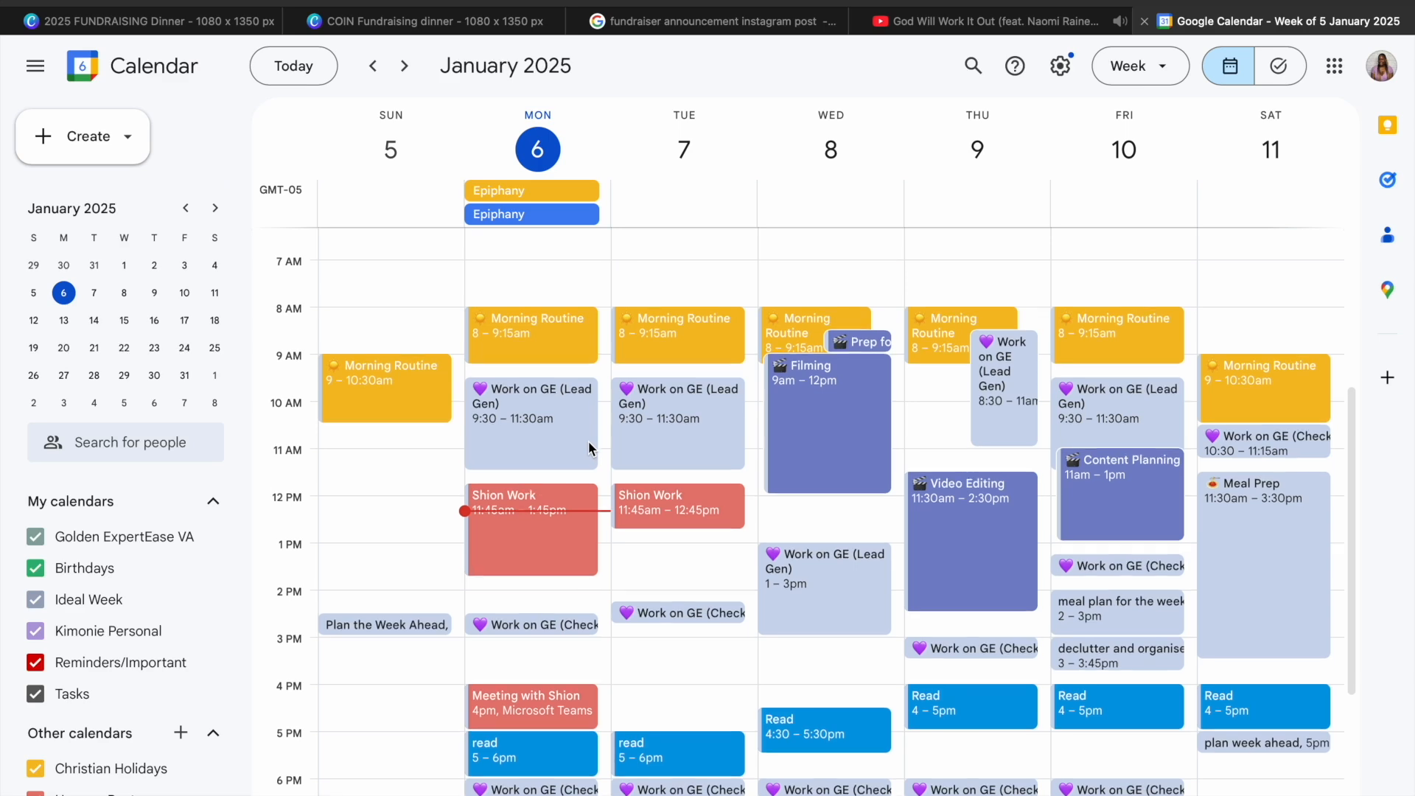
left_click(411, 68)
left_click(411, 68)
left_click(411, 68)
left_click(323, 62)
left_click(376, 73)
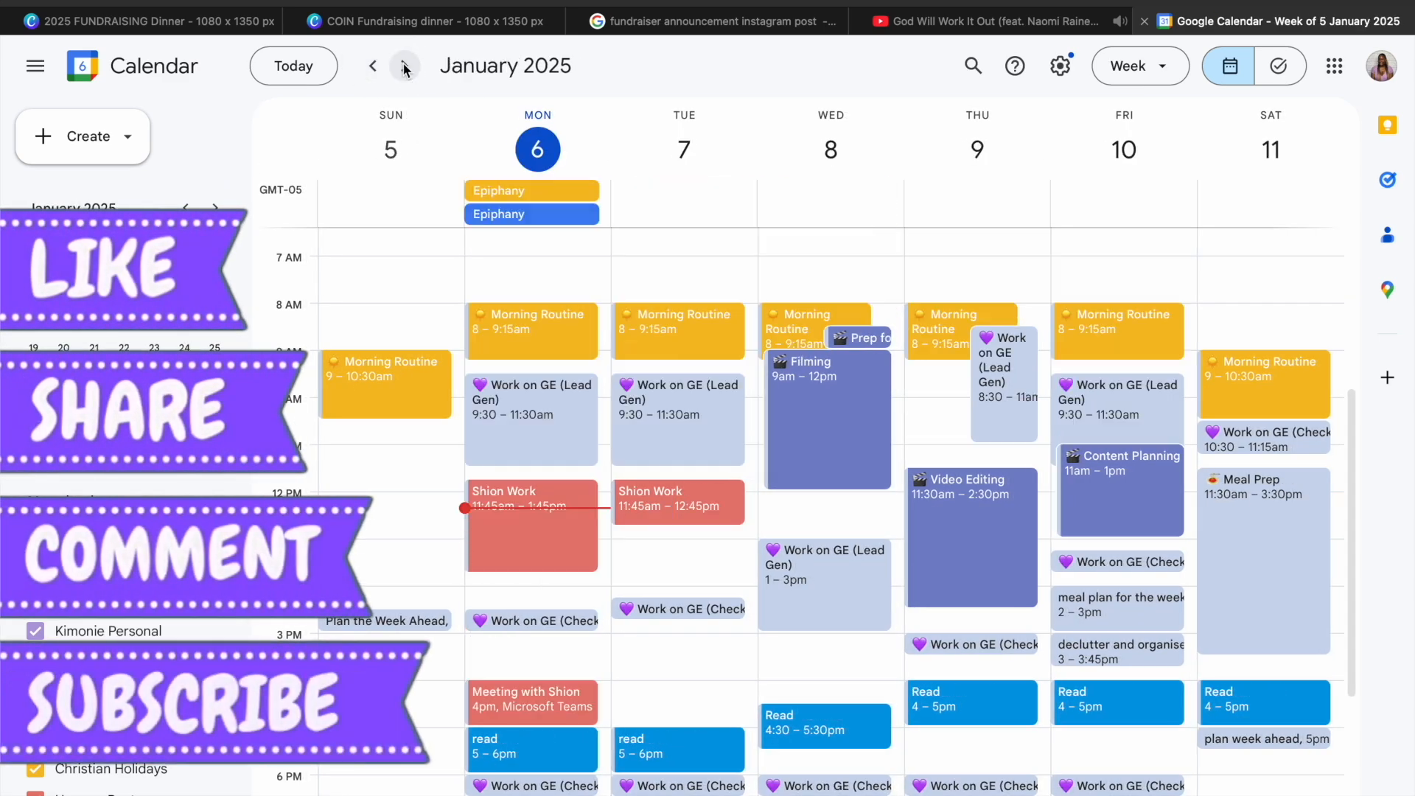
- Create a Gym event on Sunday from 6 to 7pm in the Ideal Week calendar
scroll(693, 577, "down", 5)
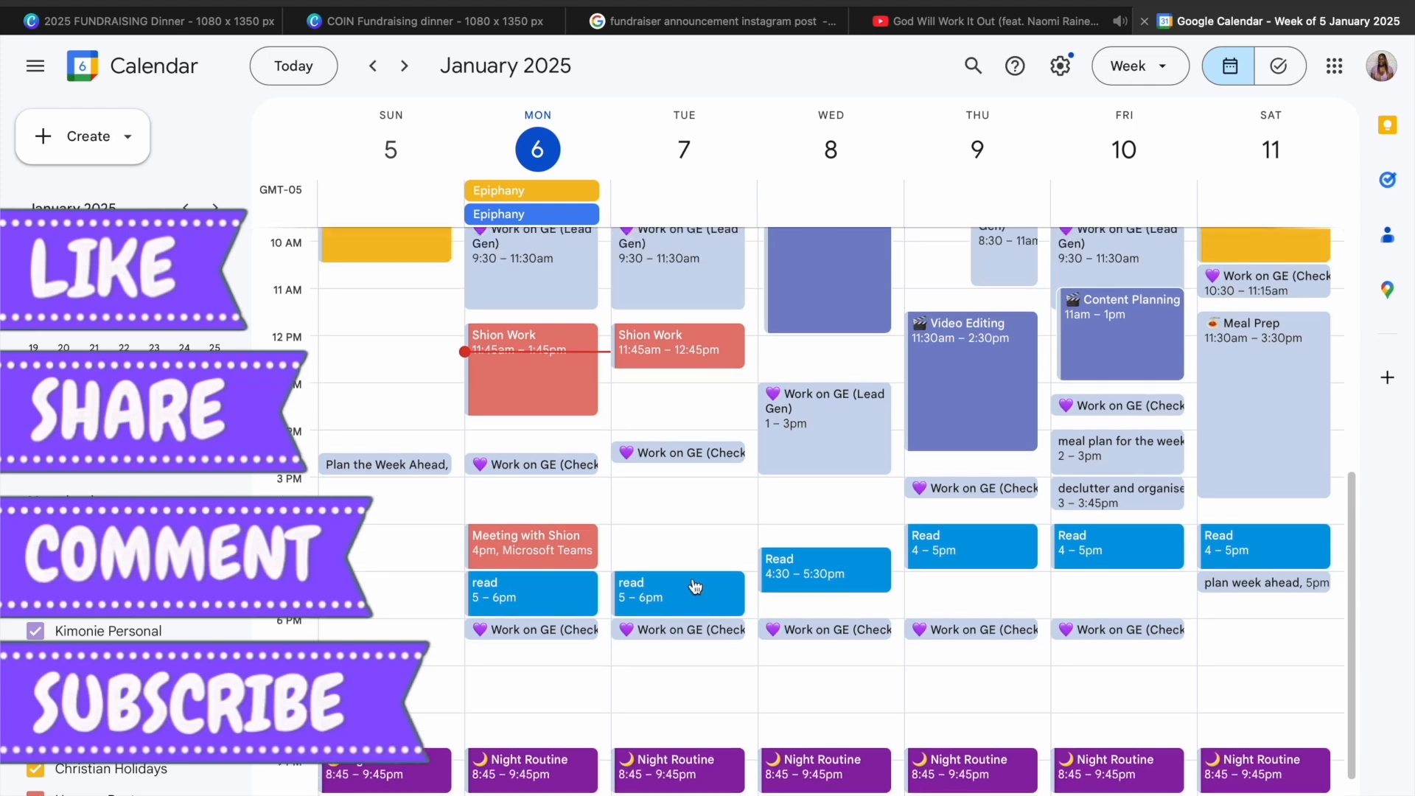
left_click(338, 621)
type("Gym")
left_click(762, 655)
left_click(126, 513)
left_click(125, 551)
- Set the Gym event to repeat every week on Sunday, Tuesday and Thursday, with no end date
left_click(222, 191)
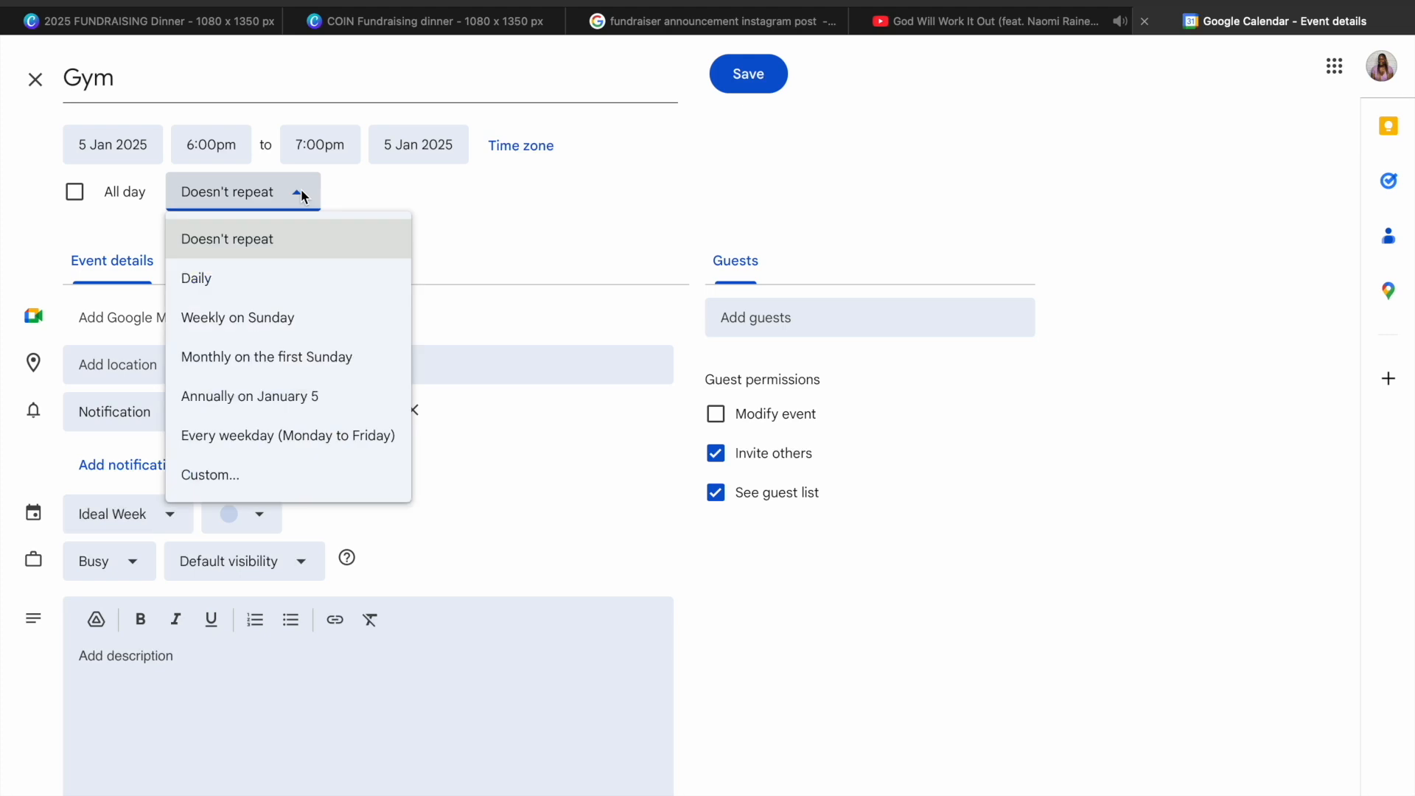
left_click(207, 474)
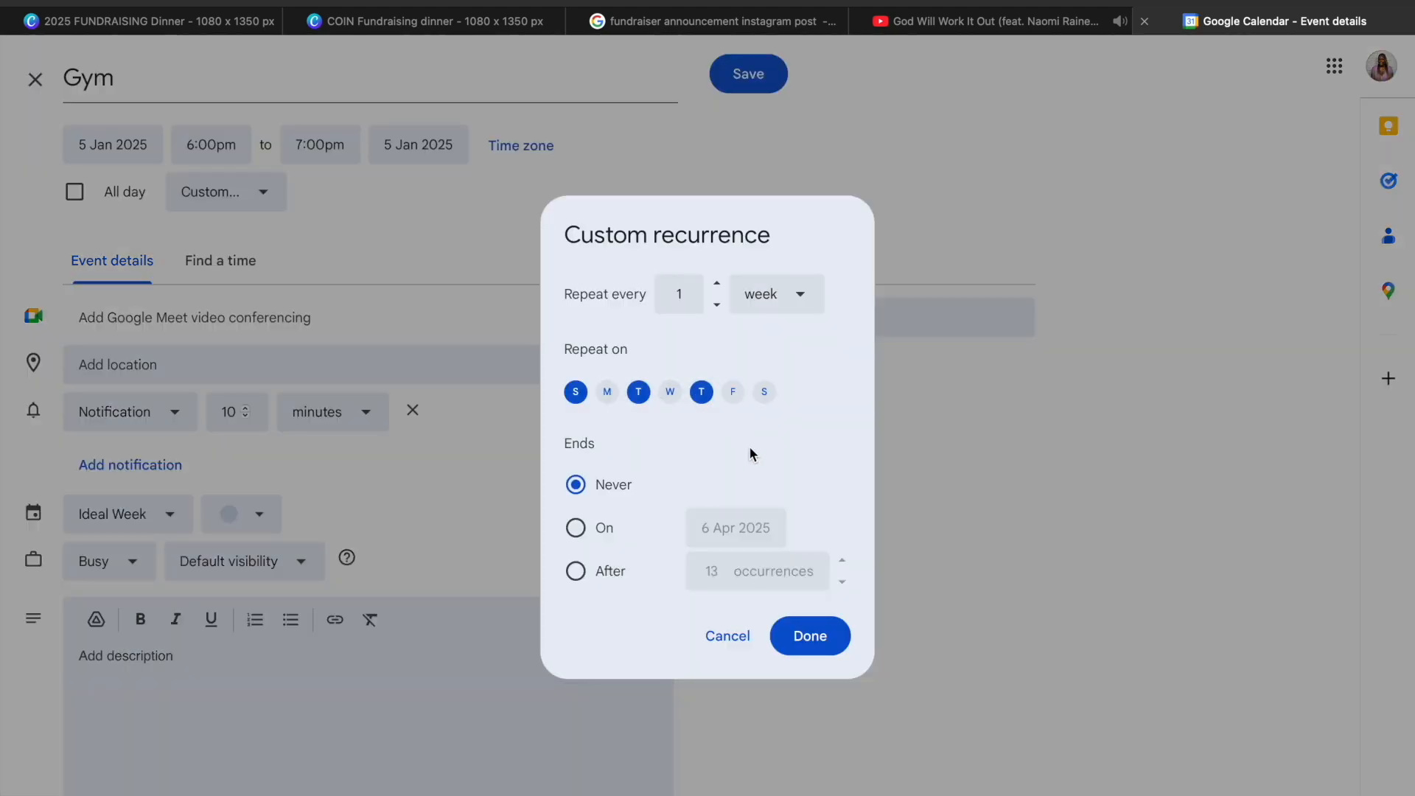
key("Return")
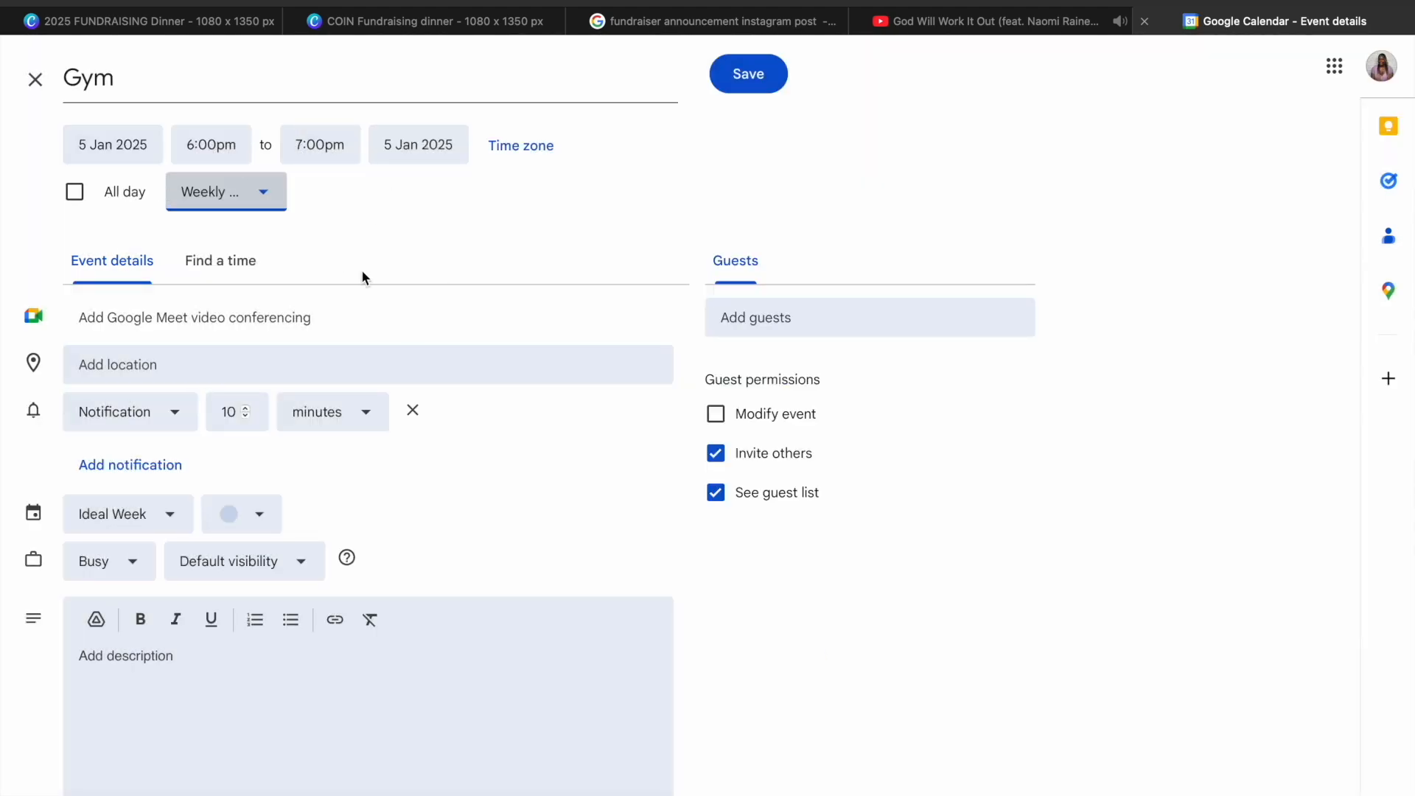
- Set the Gym event's notification to 30 minutes before and save the event
left_click(244, 412)
left_click(246, 408)
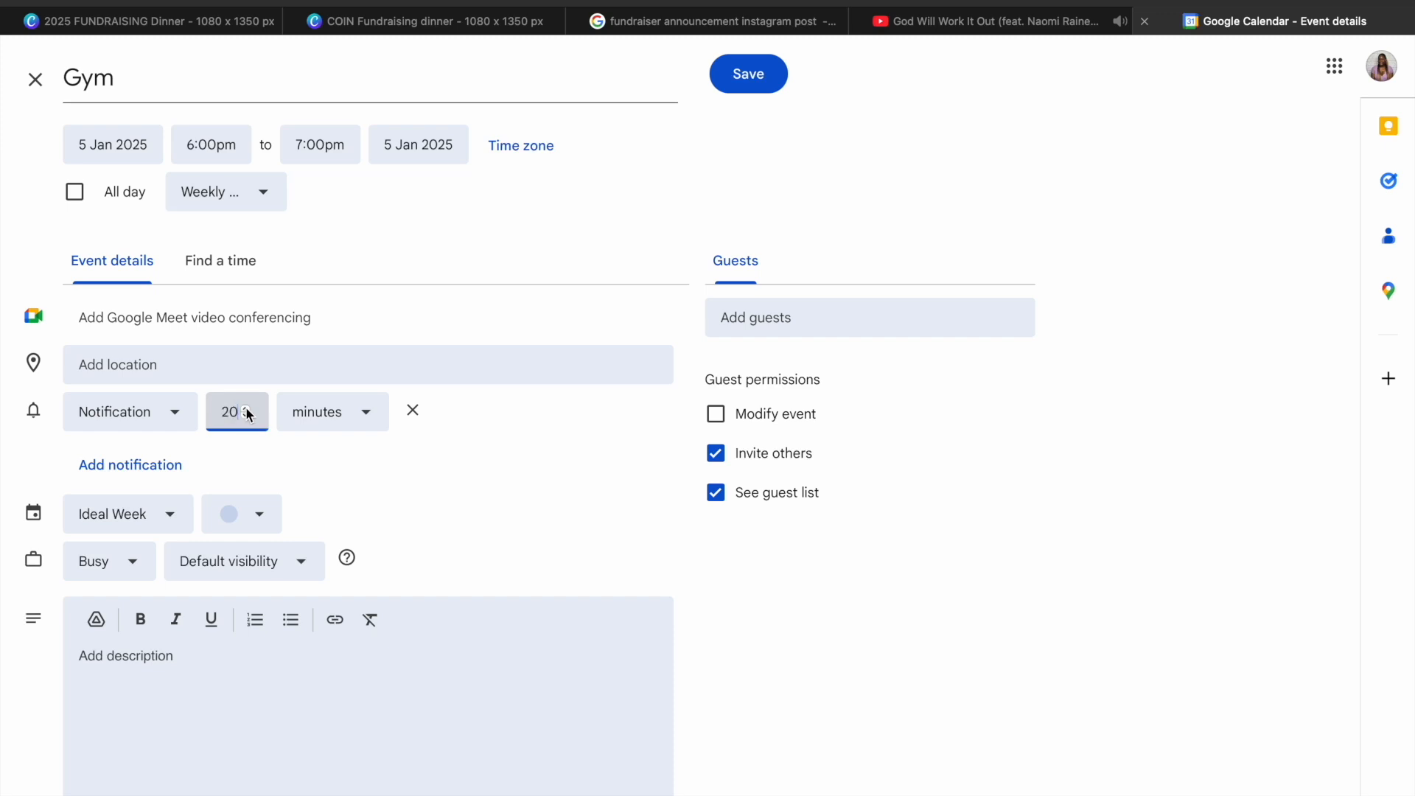
left_click(248, 409)
left_click(311, 463)
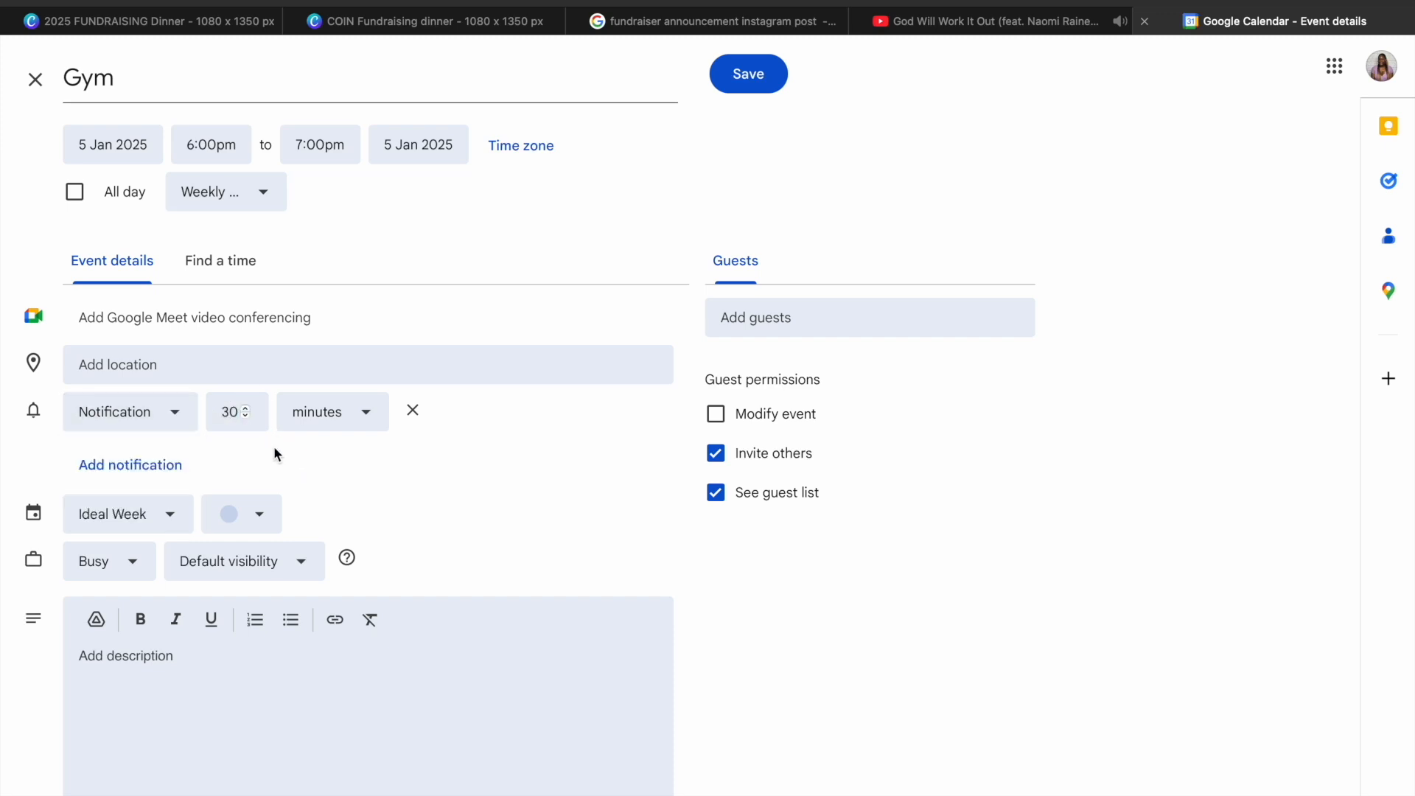
left_click(763, 73)
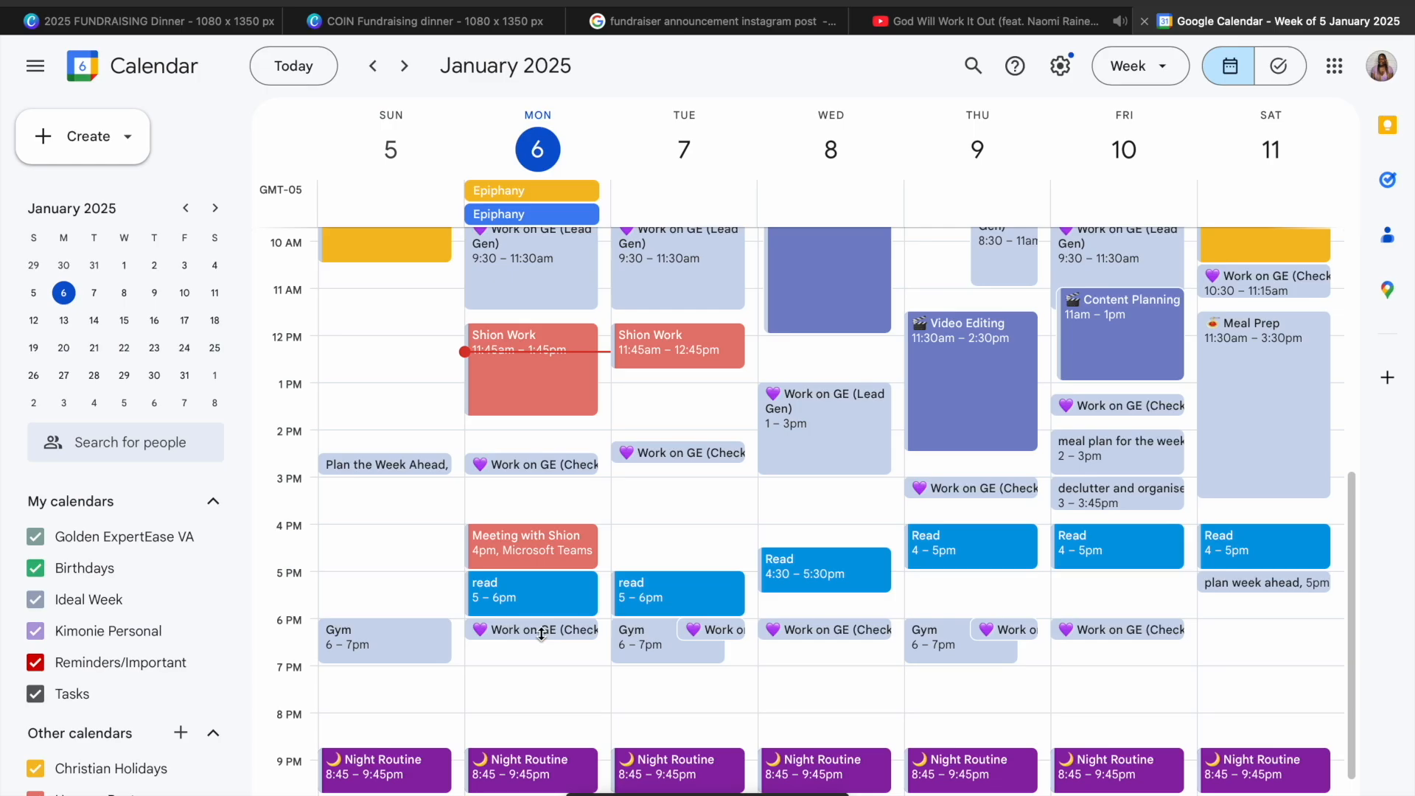
- Move the weekday 6pm Work on GE (Check Messages) block to 7pm for the recurring events
left_click_drag(514, 551, 515, 598)
left_click(612, 512)
left_click(786, 530)
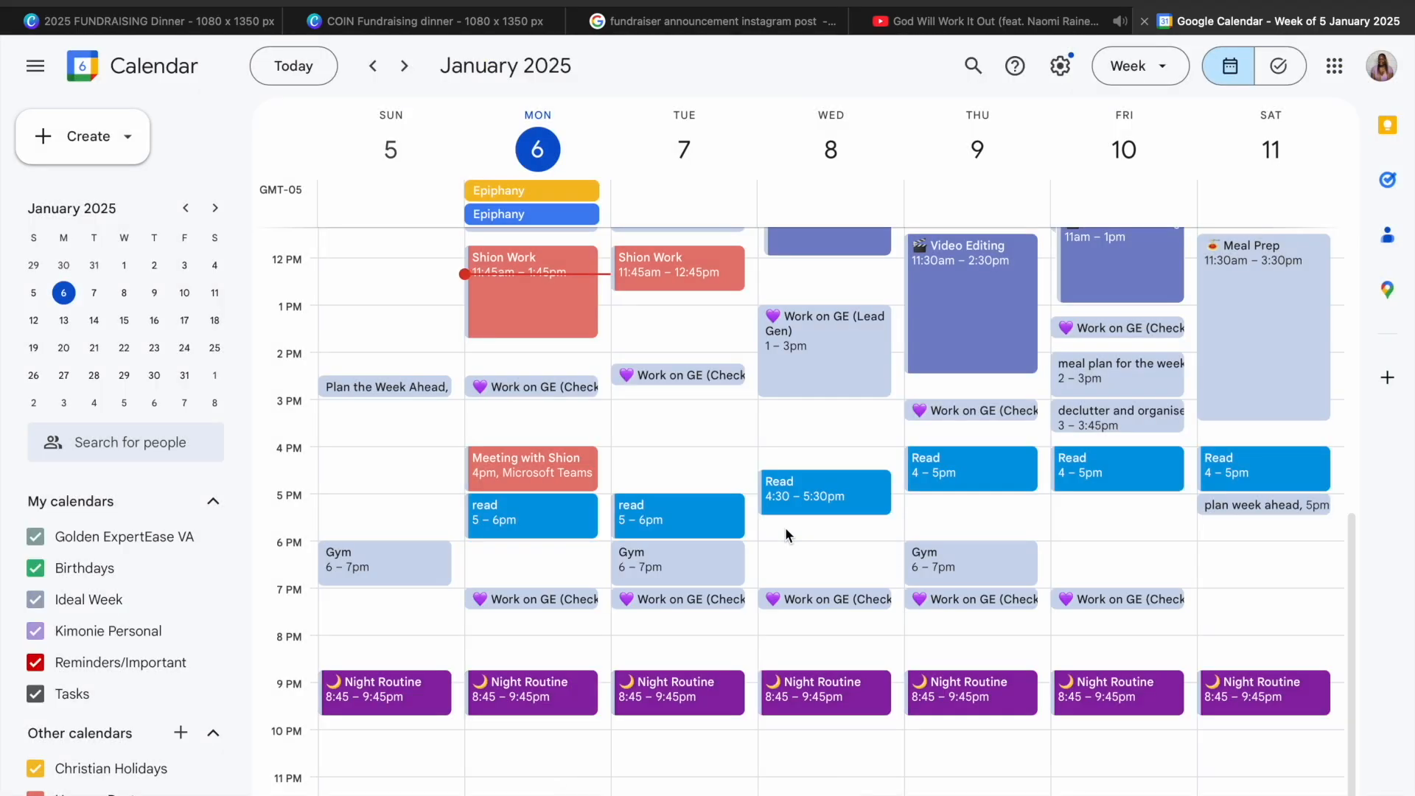
- Move Wednesday's Work on GE (Lead Gen) block to 2:15 – 4:15pm
scroll(785, 528, "up", 3)
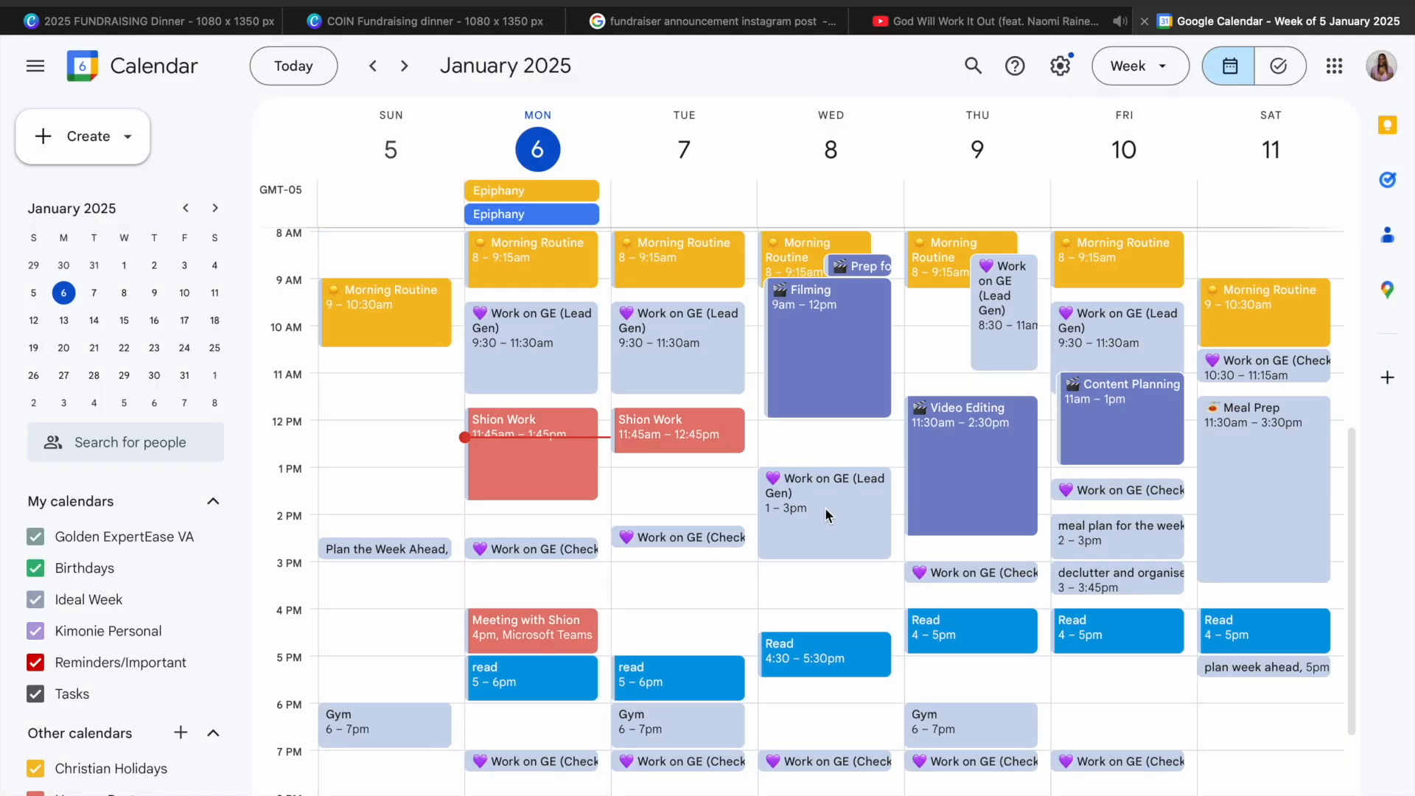
left_click_drag(824, 513, 818, 577)
left_click(786, 530)
- Move Wednesday's Filming block to 10am – 1pm and Prep for Filming to 9:30am, for this and following events
left_click_drag(810, 305, 808, 355)
left_click(616, 430)
left_click(786, 529)
left_click_drag(858, 266, 852, 312)
left_click(616, 430)
left_click(786, 530)
- Move Thursday's recurring Work on GE (Lead Gen) block to 9:30am – 12pm
left_click_drag(1003, 276, 970, 322)
left_click(616, 468)
left_click(785, 530)
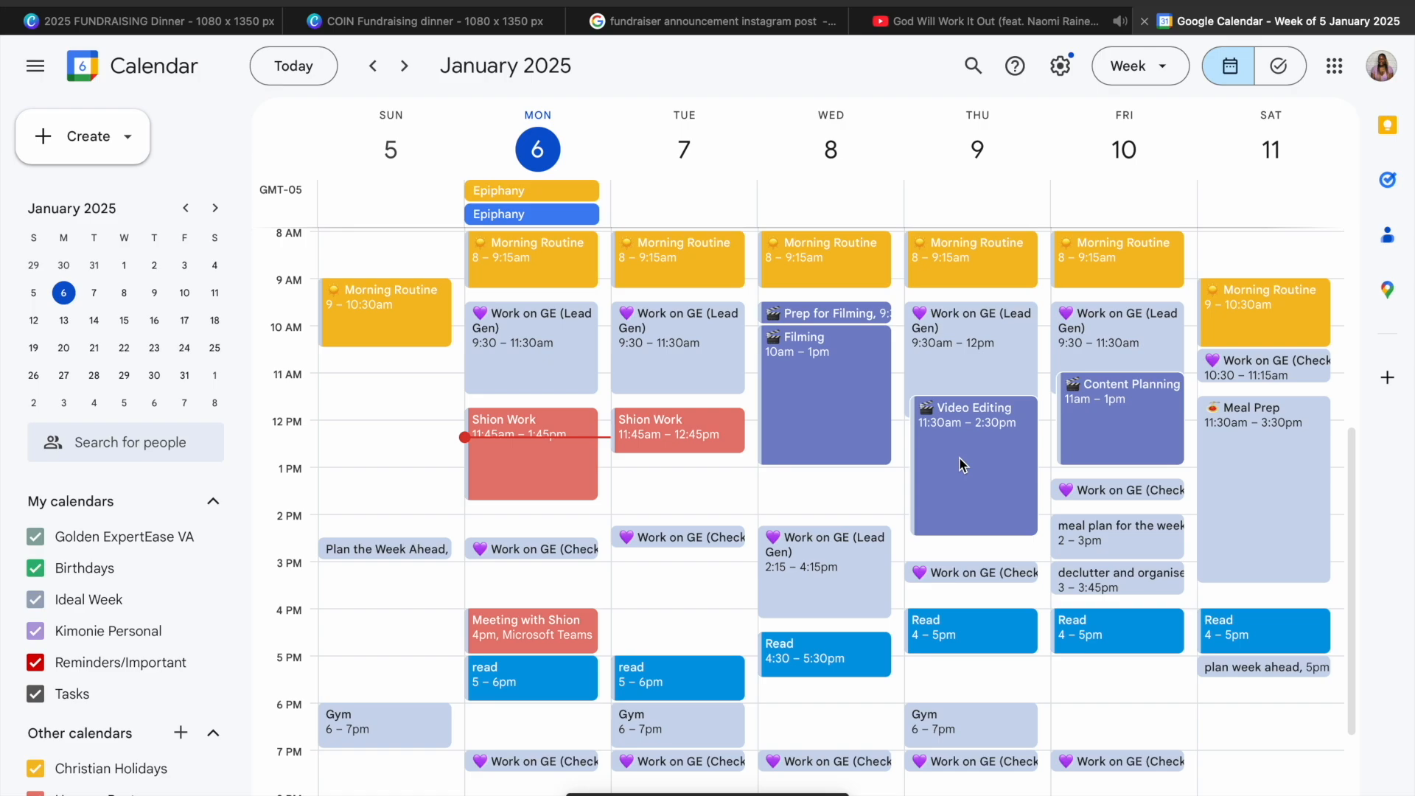
- Move Thursday's Read block to 5 – 6pm and its afternoon Work on GE (Check Messages) block to 4pm
left_click_drag(952, 632, 949, 666)
left_click(790, 532)
left_click_drag(967, 576, 967, 624)
left_click(615, 429)
left_click(792, 536)
- Move Thursday's Video Editing block to 1 – 4pm for this and following events
left_click_drag(989, 425, 990, 496)
left_click(613, 429)
left_click(788, 532)
- Move Friday's Read block to 5 – 6pm for this and following events
scroll(1091, 516, "down", 2)
left_click_drag(1090, 527, 1090, 573)
left_click(615, 430)
left_click(796, 537)
- Move Friday's declutter and organise block to 4:15 – 5pm and the meal plan block to 3 – 4pm, for this and following events
scroll(1081, 524, "up", 1)
left_click_drag(1081, 524, 1081, 583)
left_click(614, 429)
left_click(789, 532)
left_click_drag(1116, 479, 1115, 527)
left_click(615, 429)
left_click(789, 532)
- Move Friday's early-afternoon Work on GE (Check Messages) block to 2:30pm and Content Planning to 12 – 2pm, for this and following events
left_click_drag(1109, 432, 1108, 492)
left_click(615, 429)
left_click(788, 531)
scroll(1004, 433, "up", 1)
left_click_drag(1106, 413, 1105, 460)
left_click(614, 430)
left_click(788, 531)
scroll(804, 536, "down", 2)
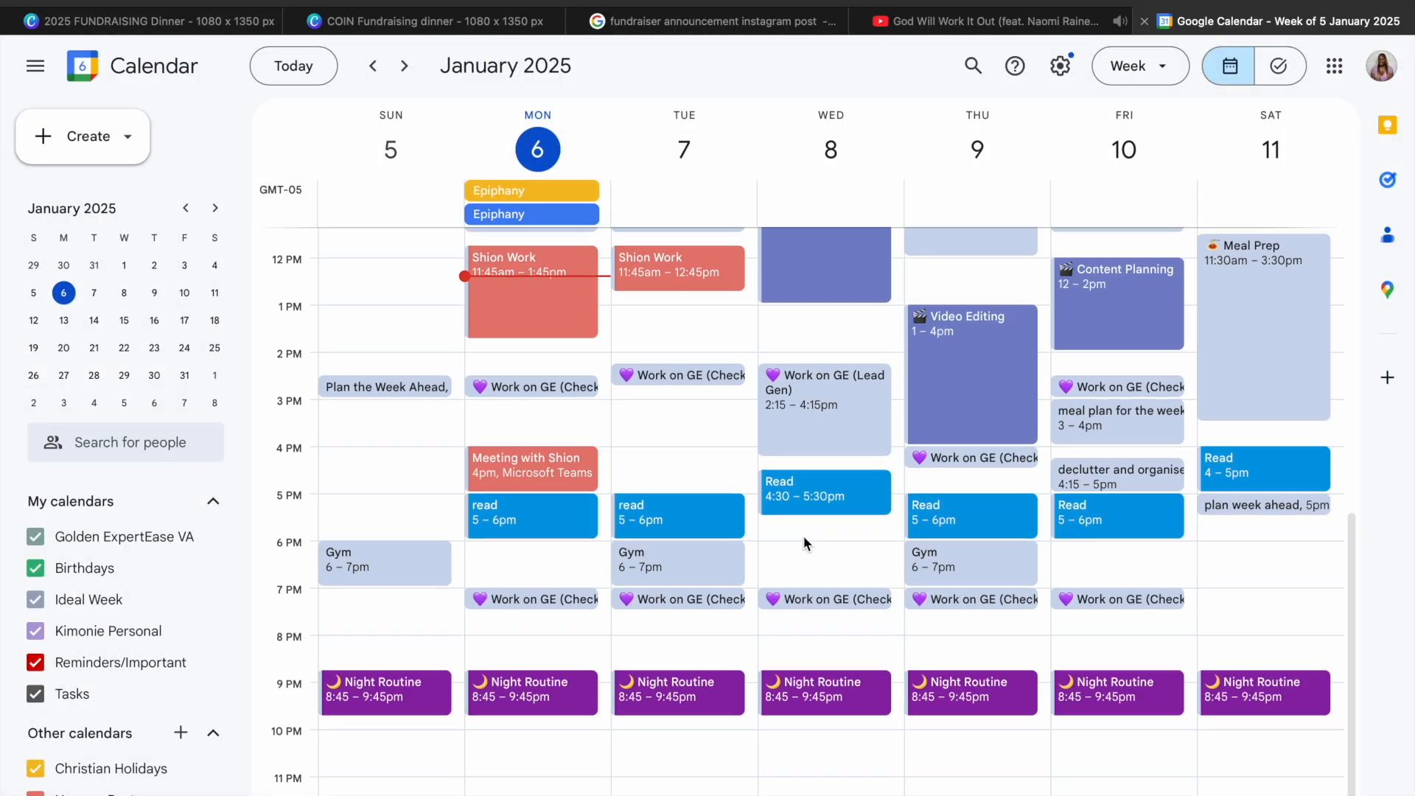
scroll(1067, 623, "up", 2)
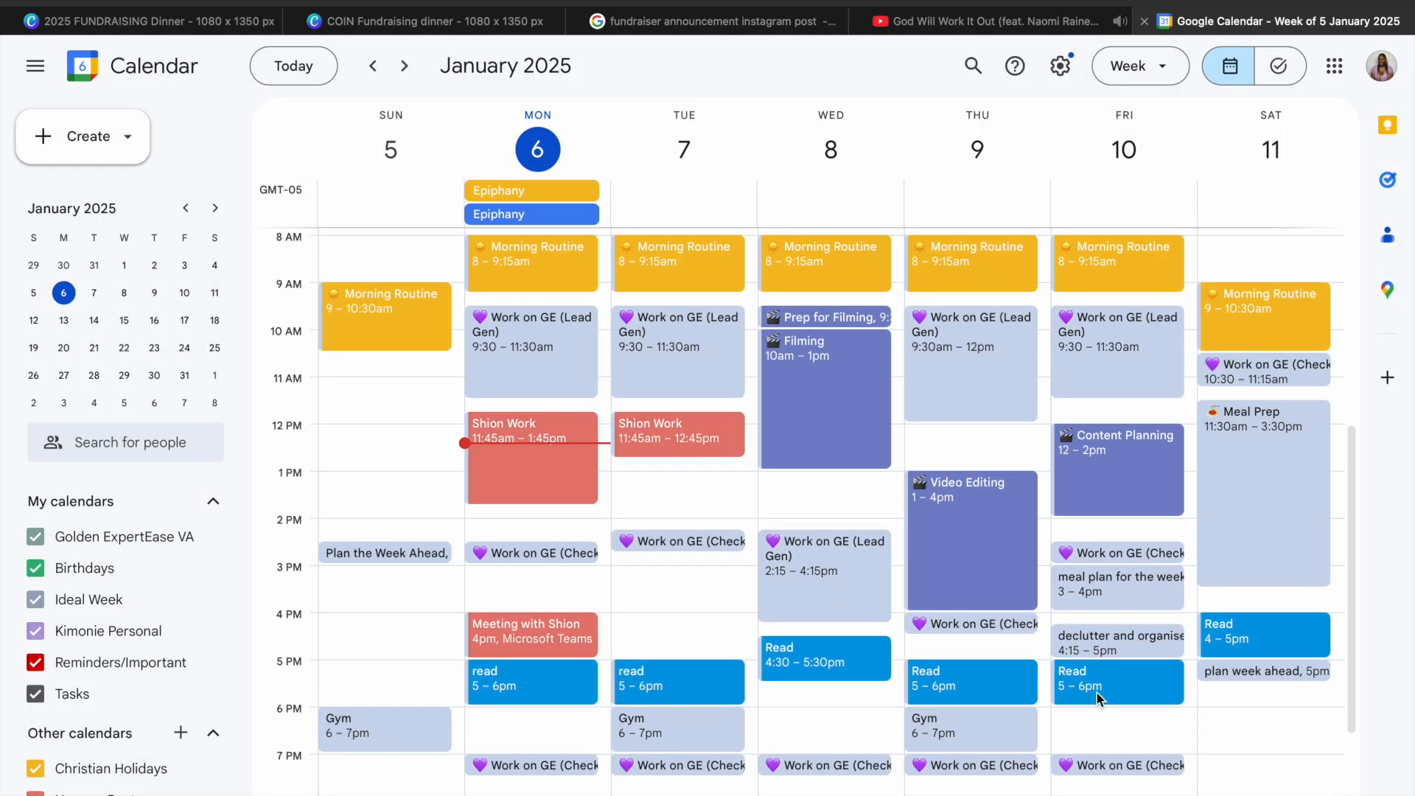
- Delete Monday's Work on GE (Lead Gen) block and the 2:30pm Work on GE (Check Messages) block
left_click(546, 348)
left_click(298, 333)
left_click(793, 530)
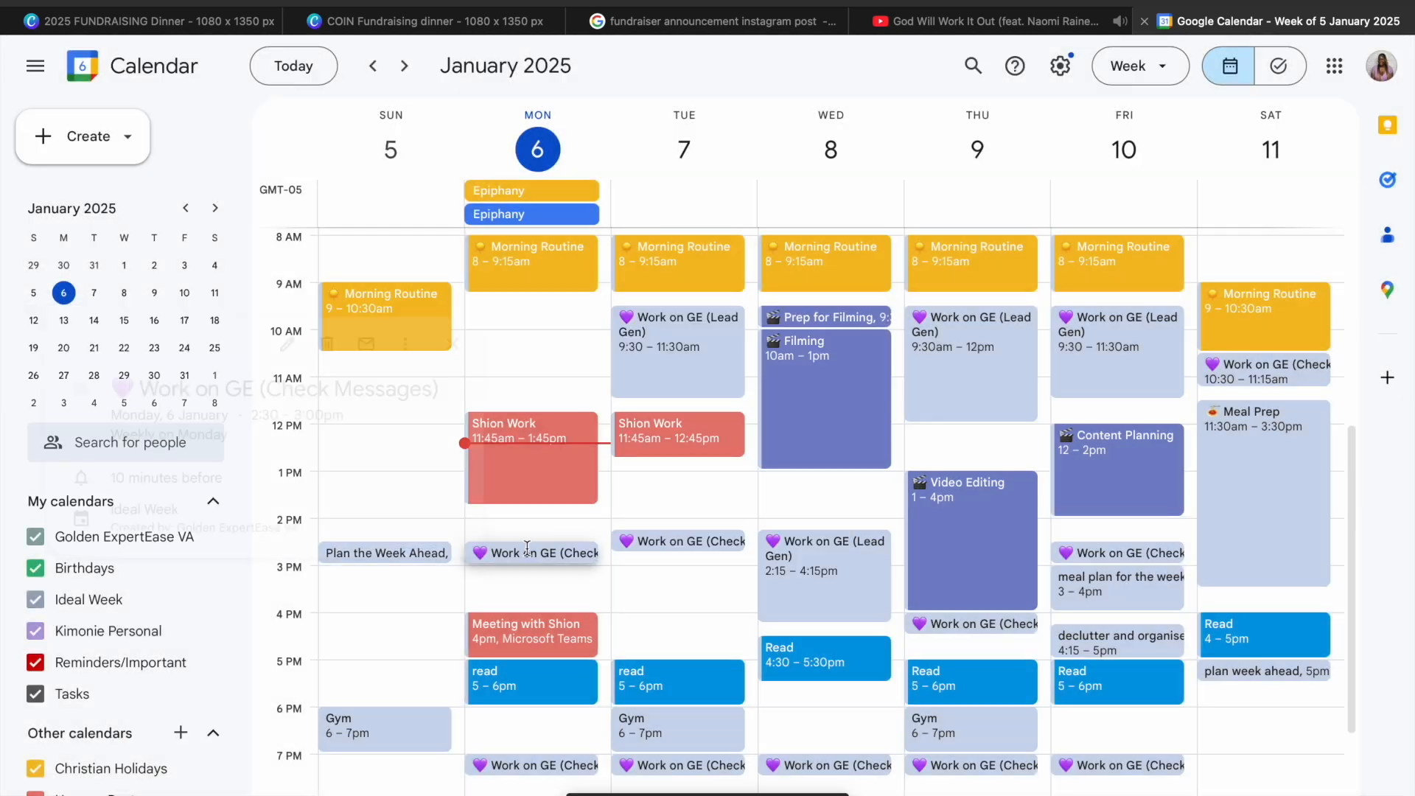
left_click(531, 553)
left_click(294, 328)
left_click(793, 530)
- Move Monday's client work block to 12:45 – 2:45pm
scroll(791, 549, "down", 1)
left_click_drag(515, 367, 516, 419)
left_click(786, 531)
- Add a cook event on Monday from 2:45 to 3:45pm in the personal calendar
scroll(515, 516, "down", 2)
scroll(476, 596, "up", 2)
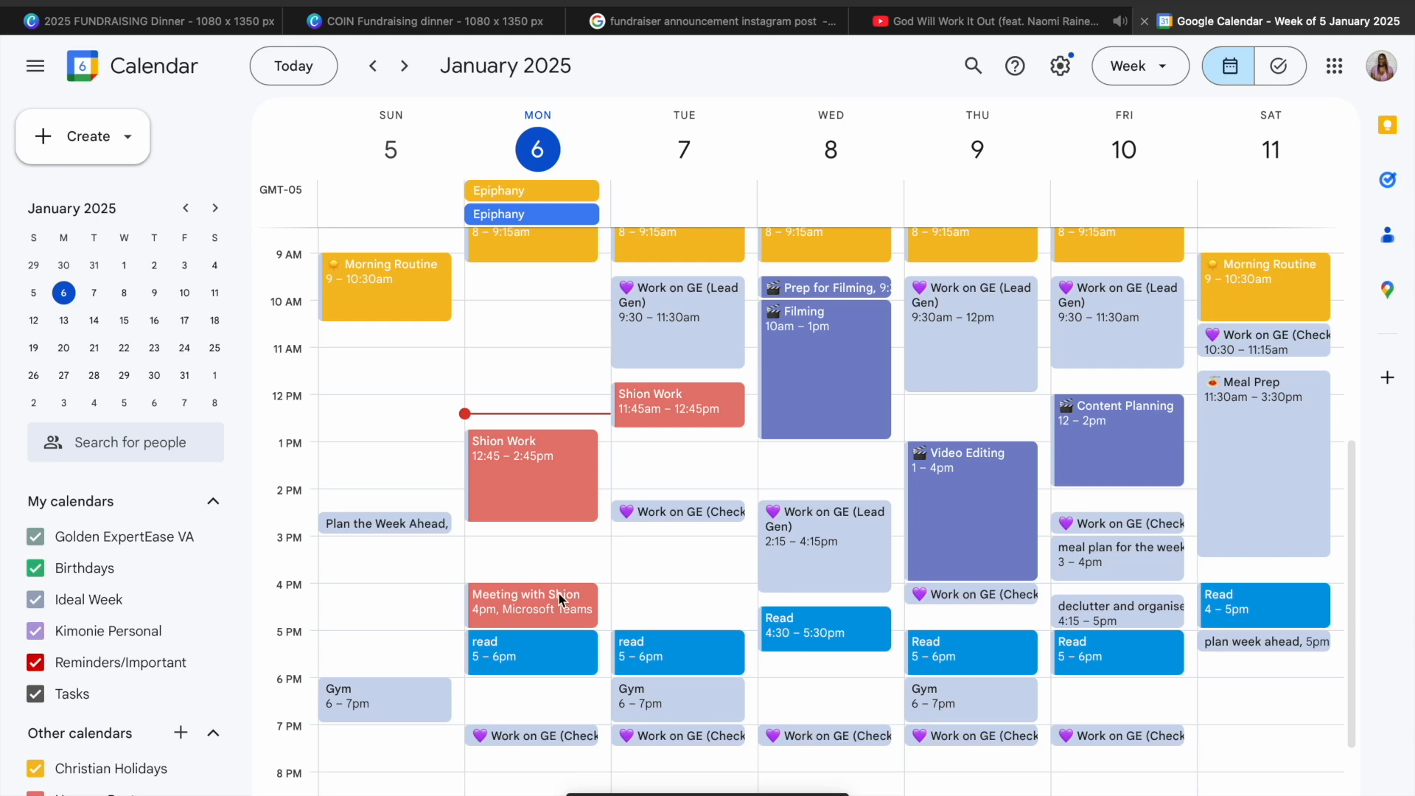
left_click(534, 530)
type("cook")
left_click(795, 580)
left_click(1008, 758)
left_click_drag(515, 537, 513, 551)
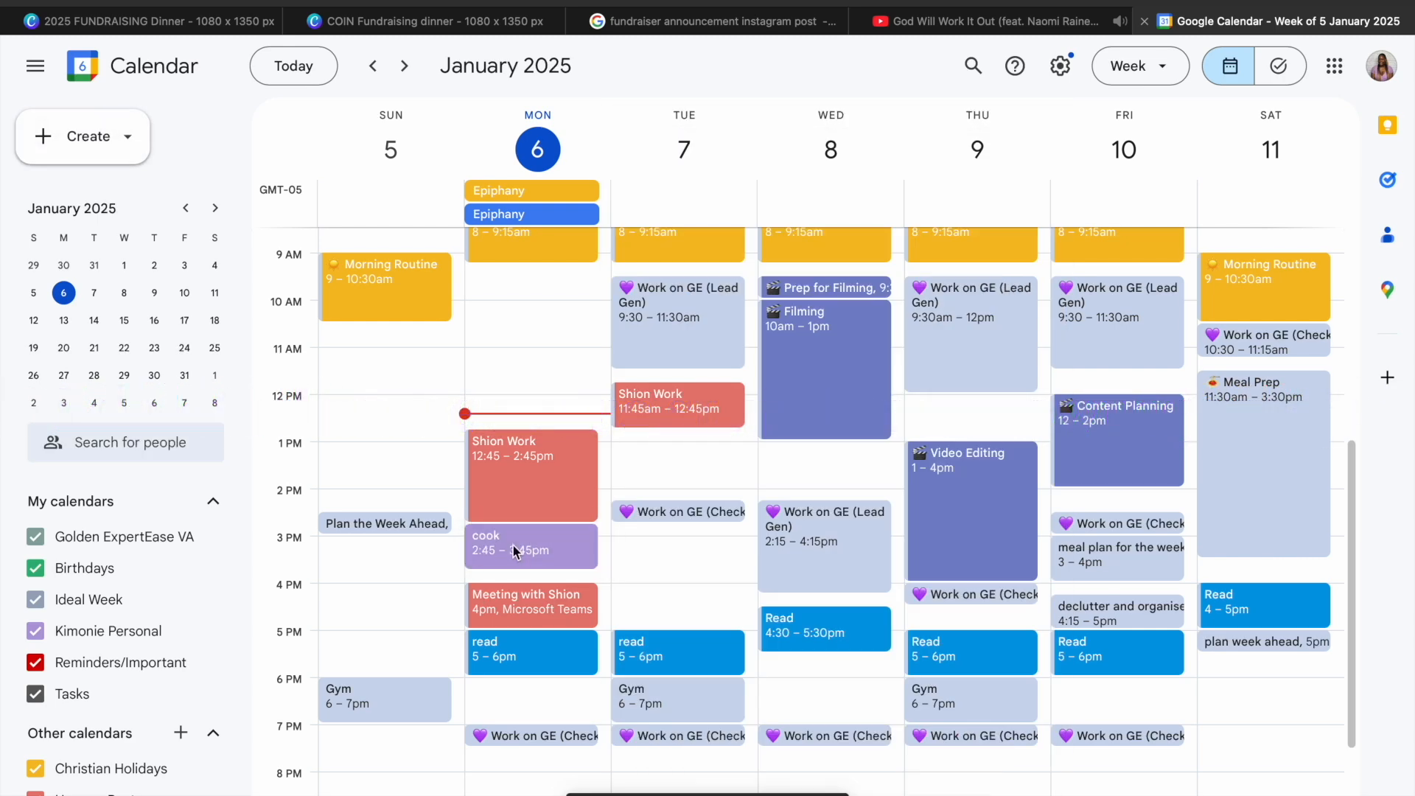
- Compare Monday's to-do list in the Notion planner with the rearranged Monday blocks in the calendar
scroll(695, 484, "down", 1)
key("super+Tab")
scroll(930, 444, "up", 2)
scroll(949, 370, "down", 4)
key("super+Tab")
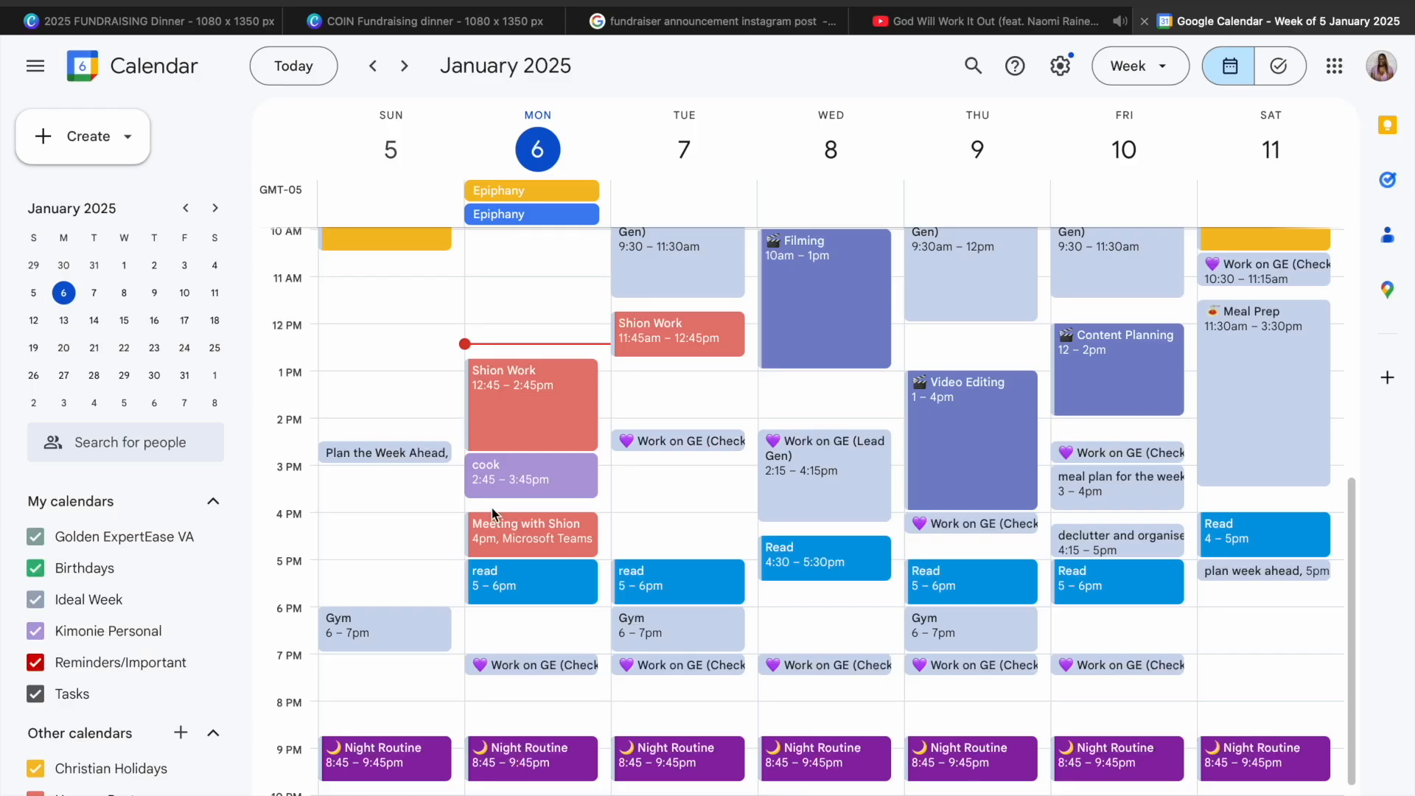
scroll(693, 304, "up", 3)
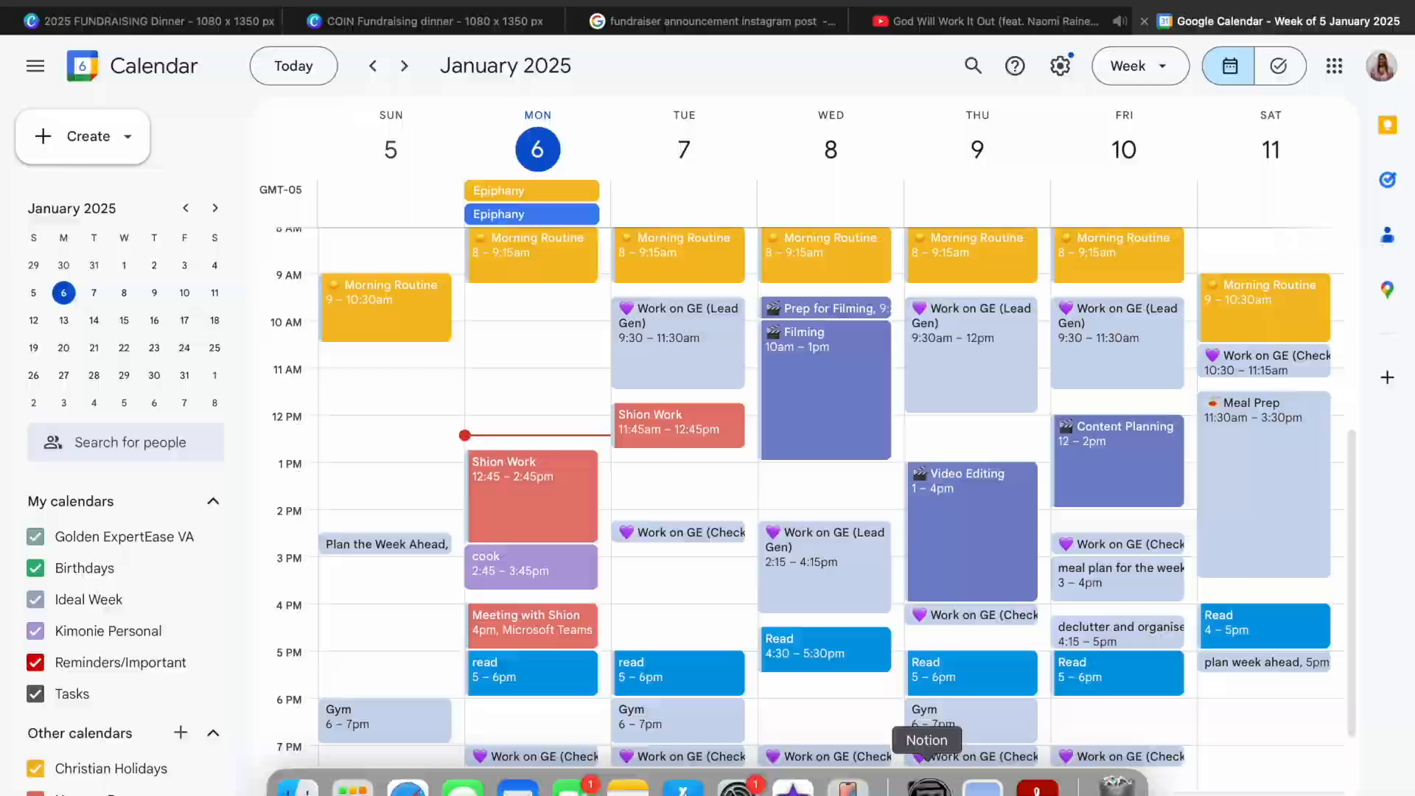
left_click(926, 780)
scroll(357, 537, "up", 4)
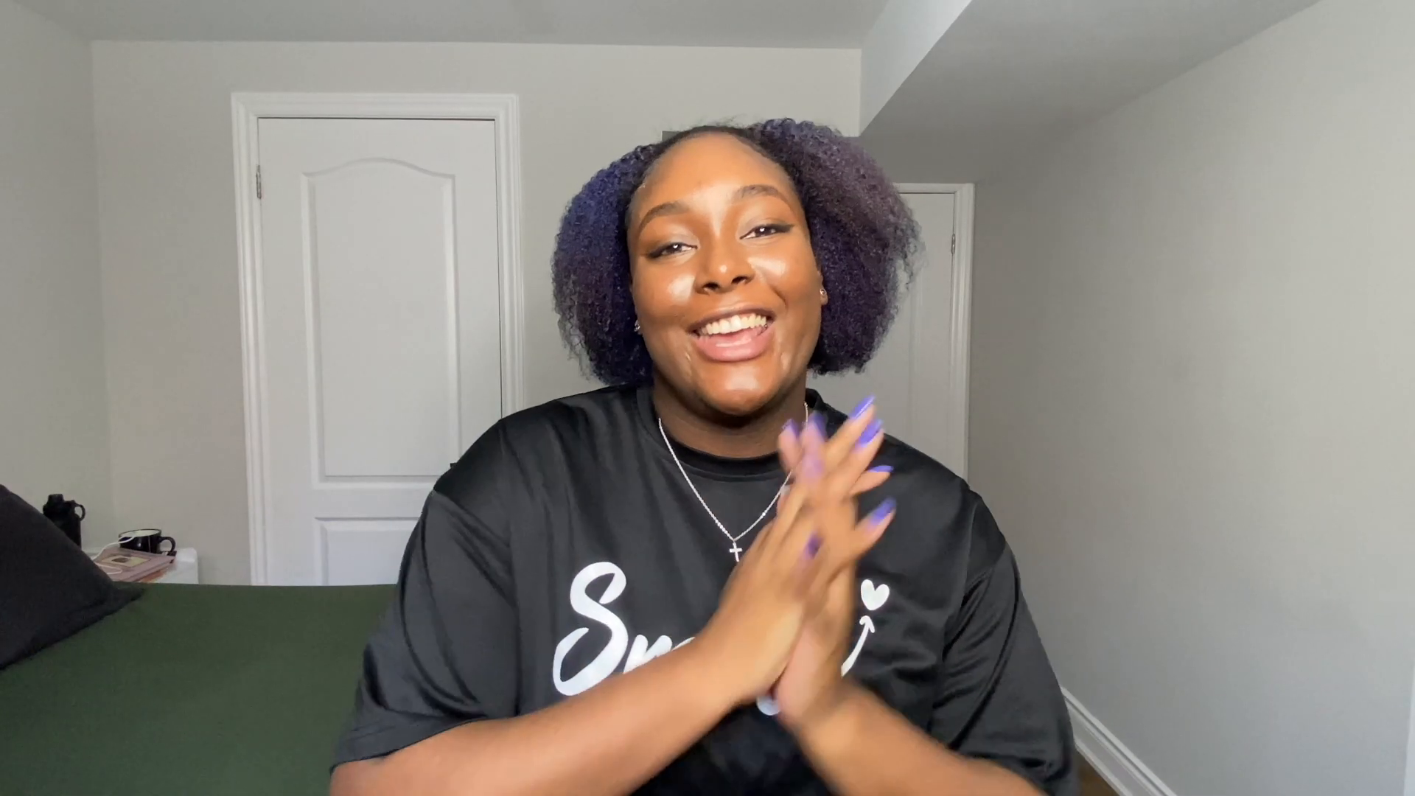